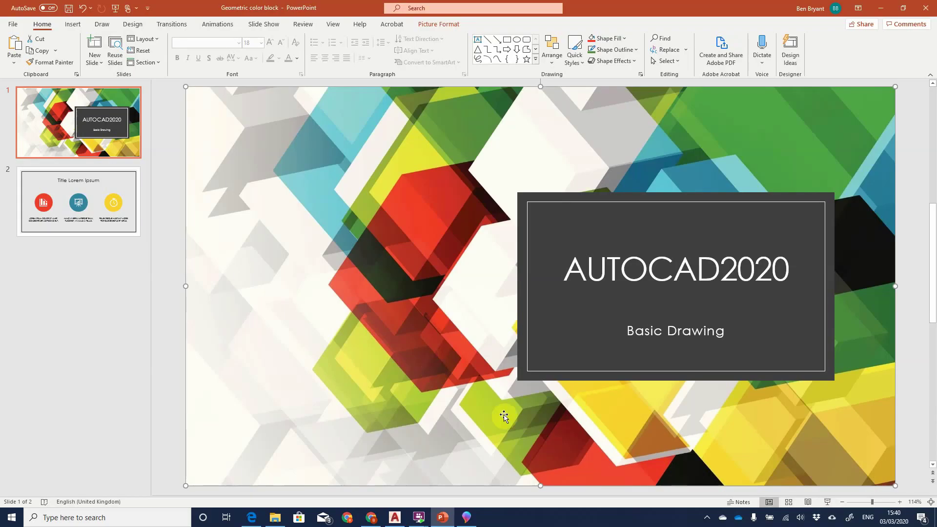
Exit the AUTOCAD2020 Basic Drawing slideshow and minimize PowerPoint
left_click(882, 6)
Study the BI01.jpg isometric block in Paint 3D, then return to blank Drawing2.dwg in AutoCAD
left_click(466, 517)
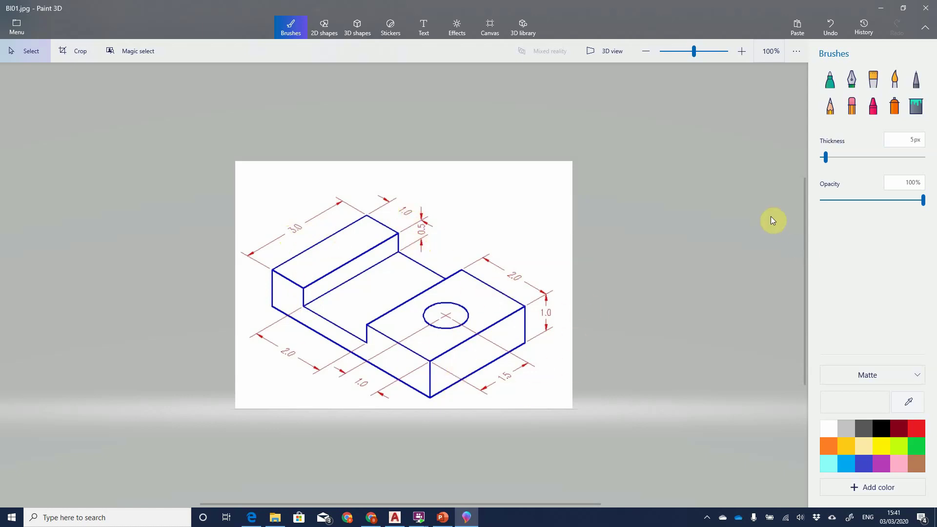
left_click(881, 8)
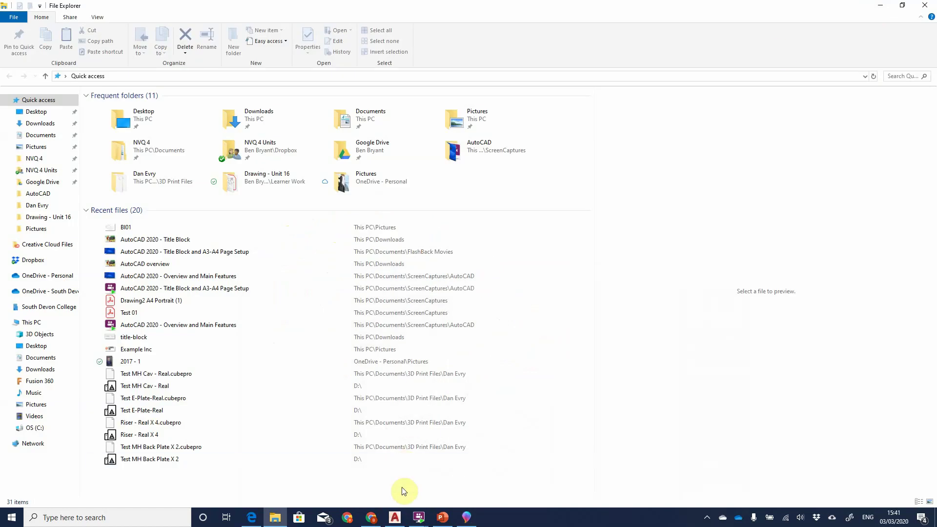
left_click(395, 517)
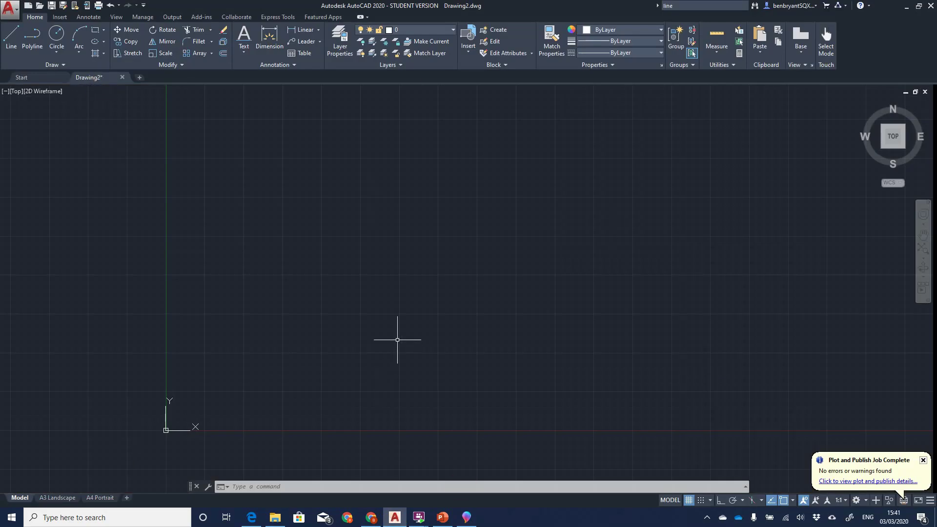
Confirm Decimal units, 0.00 precision and Millimeters insertion scale through the UNITS dialog
type("unit")
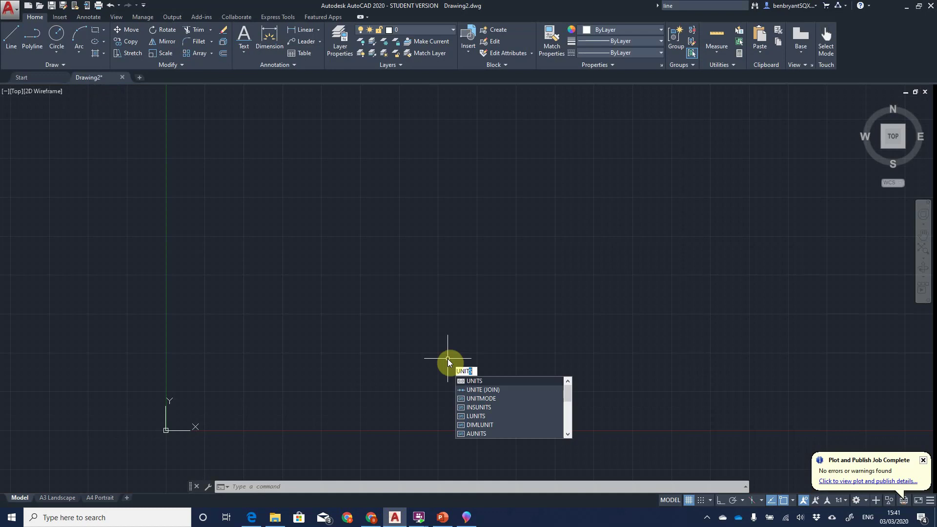
key("Return")
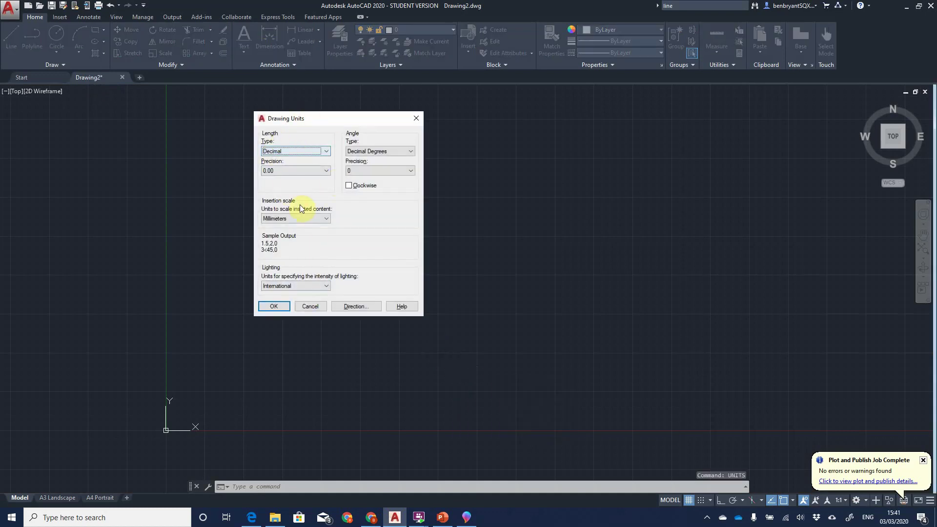
left_click(272, 309)
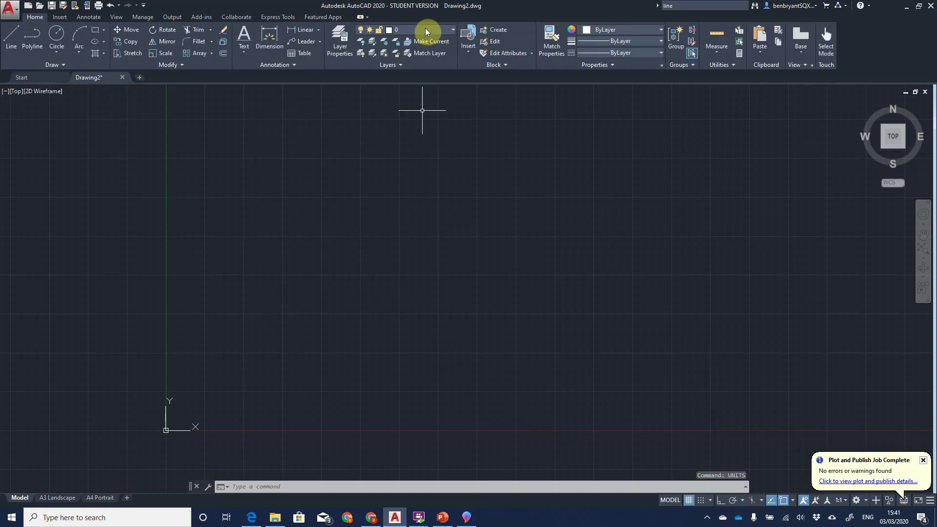
Create a Drawing layer and a red Construction layer
left_click(344, 39)
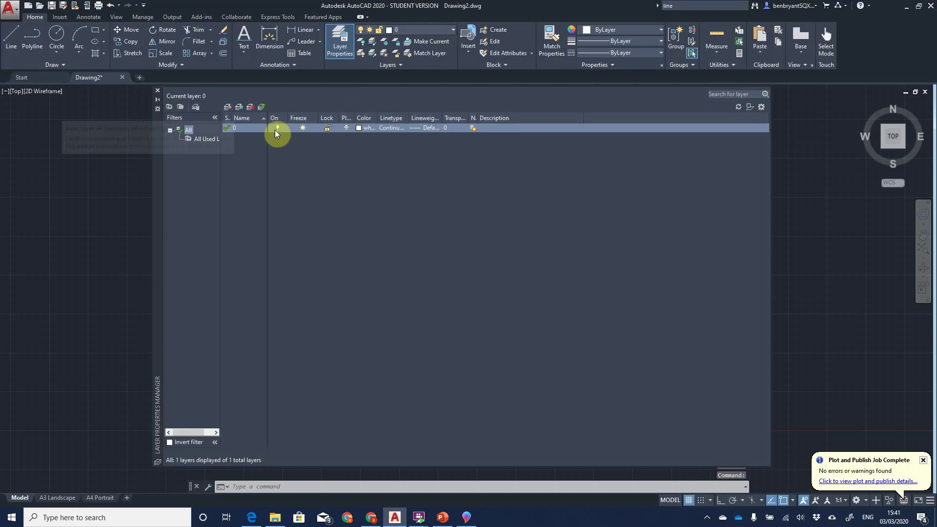
left_click(228, 106)
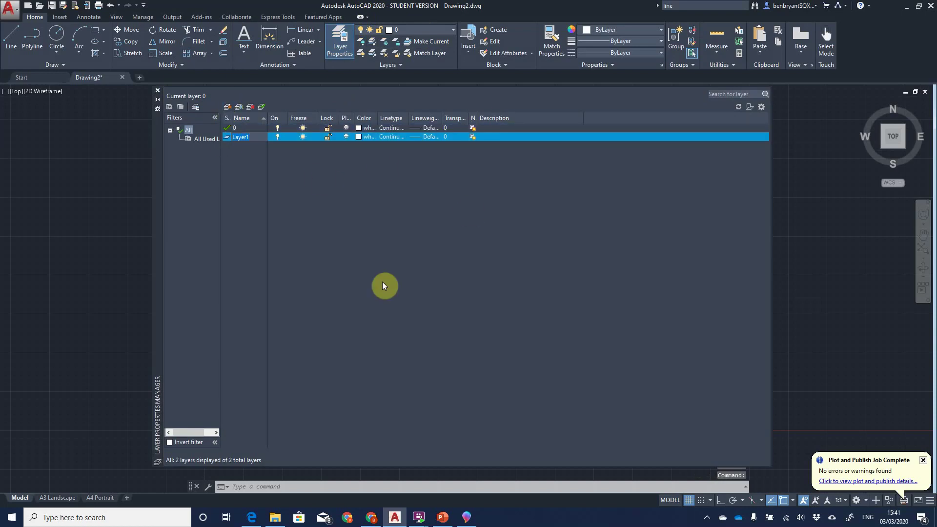
type("Drawing")
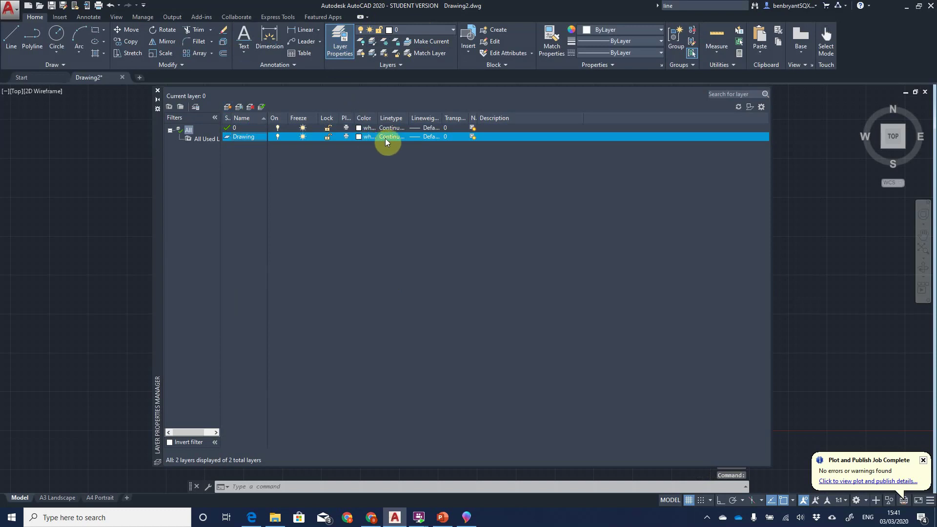
left_click(226, 106)
type("Constructi...")
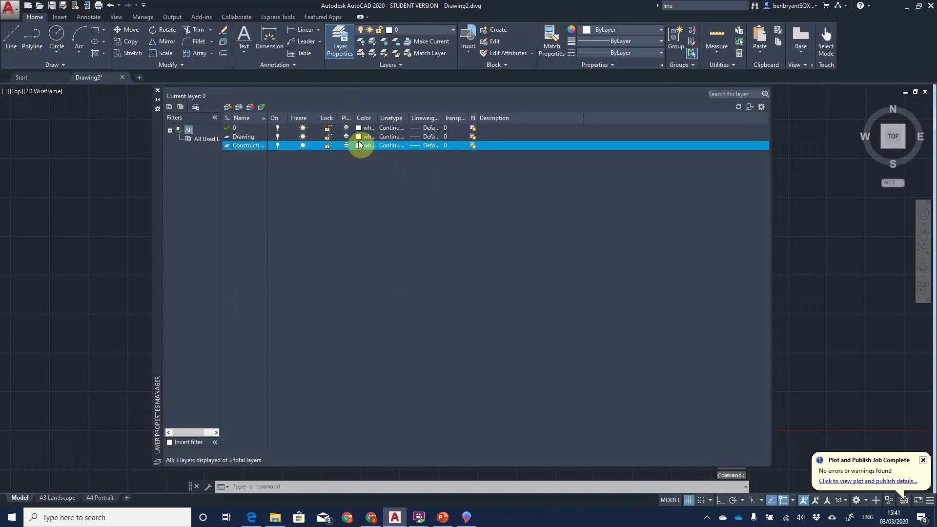
left_click(360, 145)
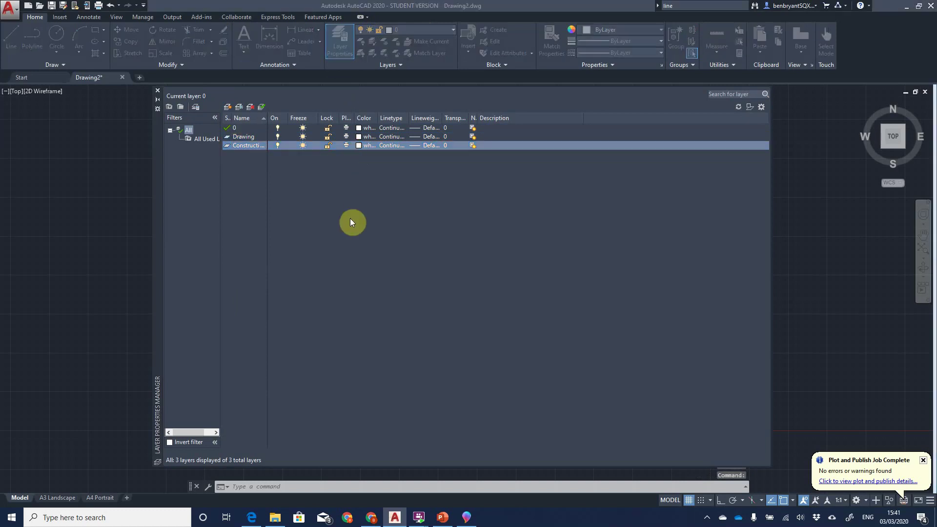
left_click(394, 279)
left_click(455, 334)
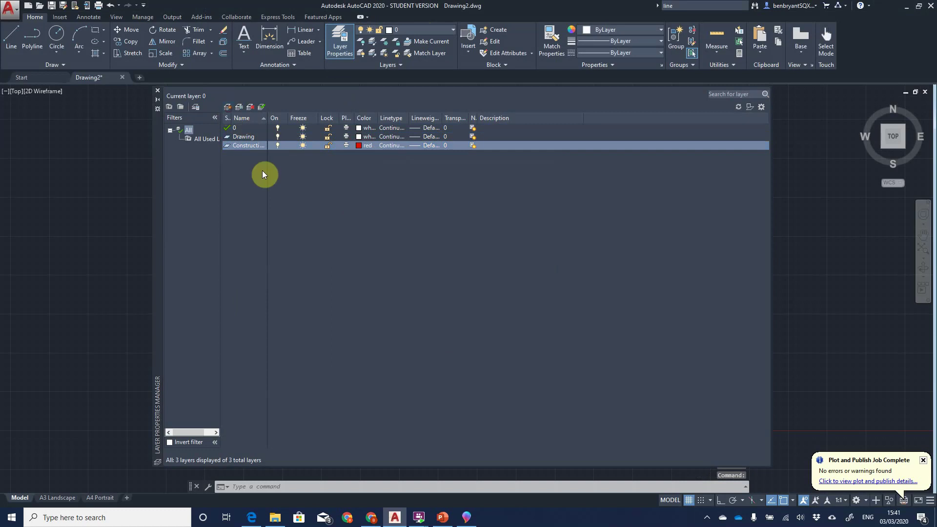
Add a yellow Centre layer
key("alt+n")
type("Ce")
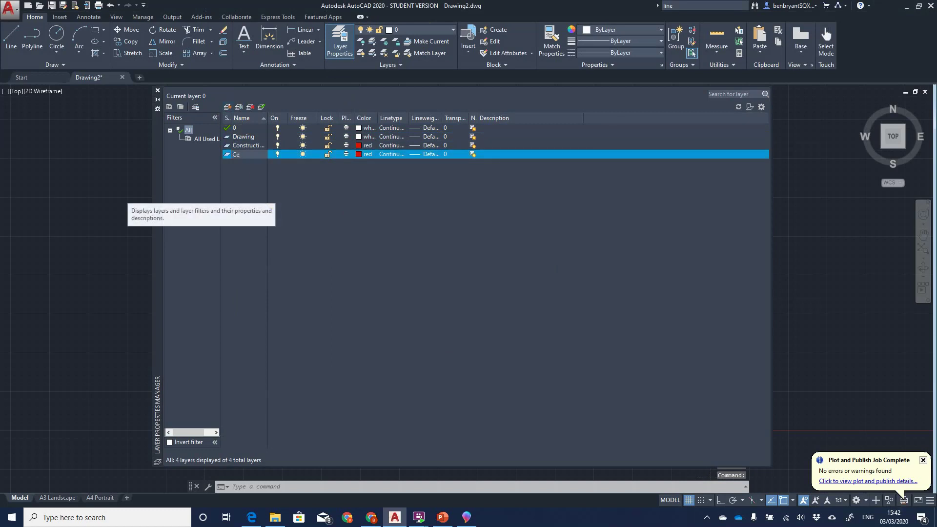
type("ntre")
key("Return")
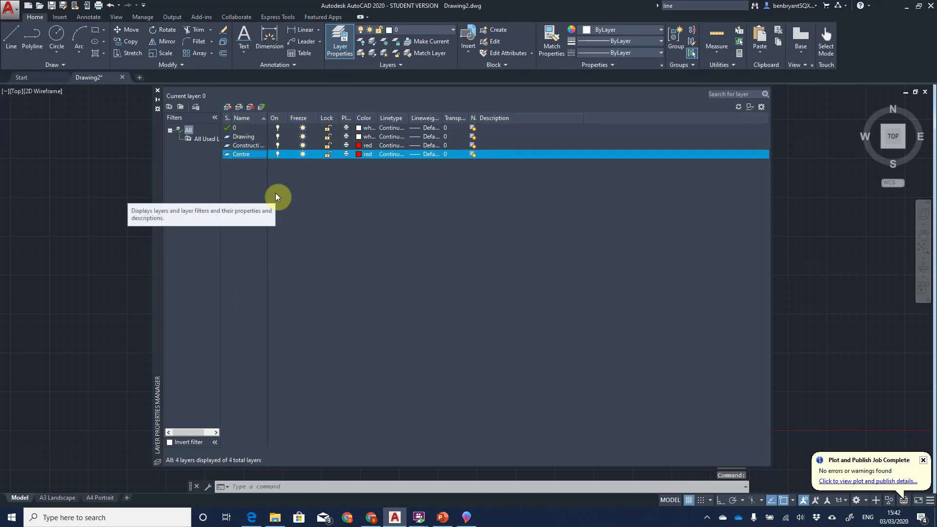
left_click(358, 154)
left_click(401, 280)
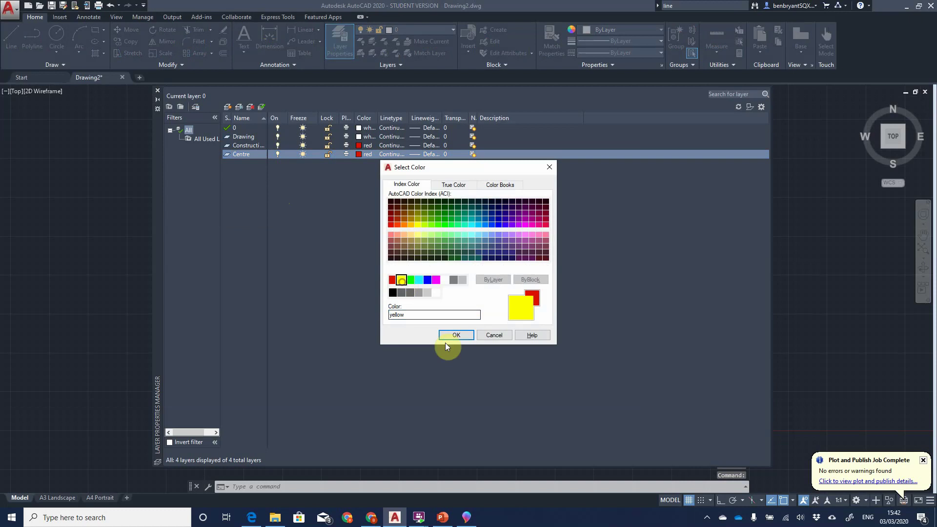
left_click(451, 335)
Load the CENTER linetype and assign it to the Centre layer
left_click(393, 155)
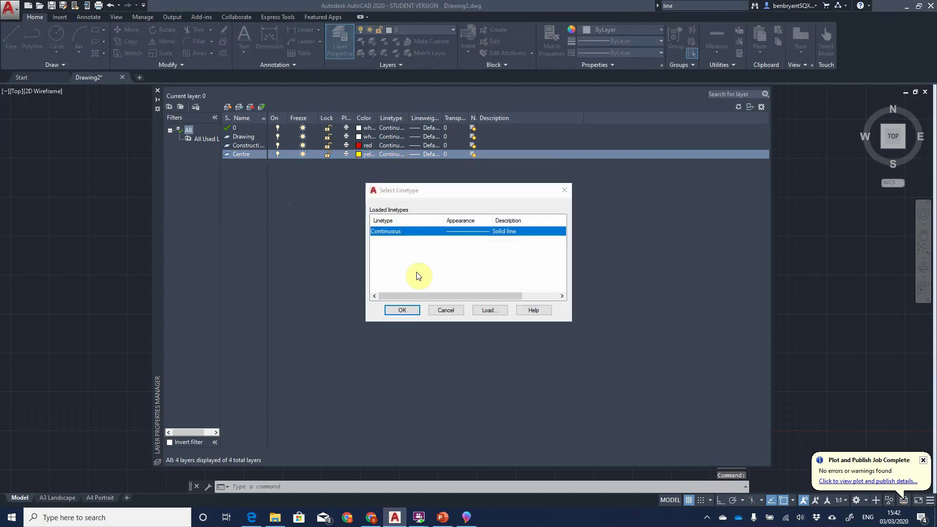
left_click(487, 311)
scroll(410, 269, "down", 7)
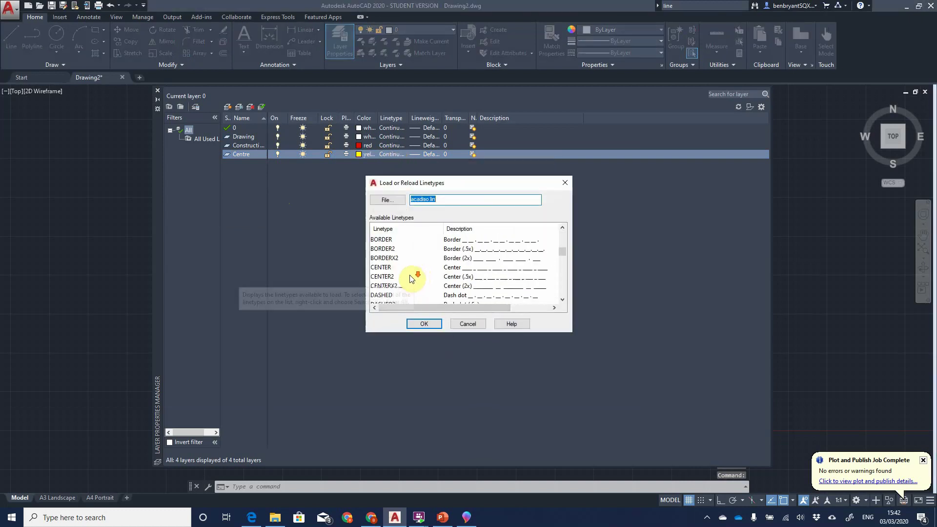
scroll(401, 260, "up", 1)
left_click(391, 240)
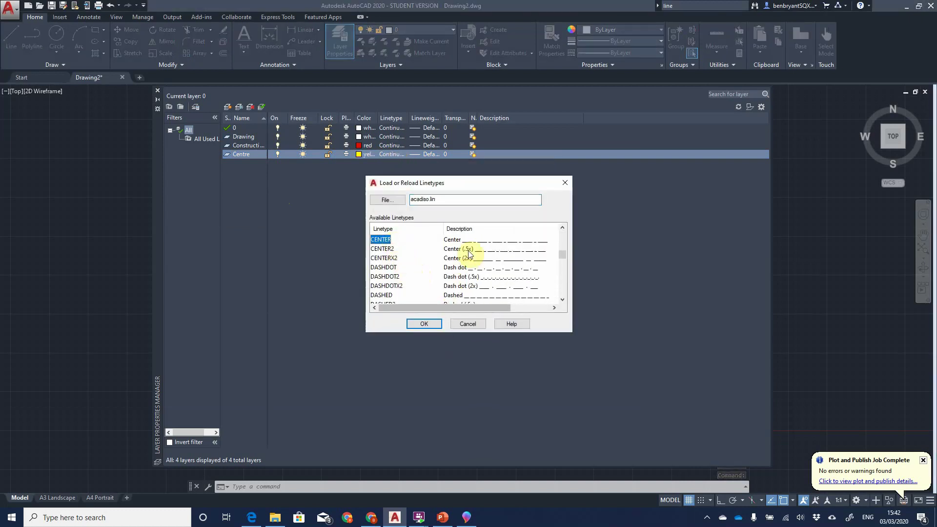
left_click(424, 324)
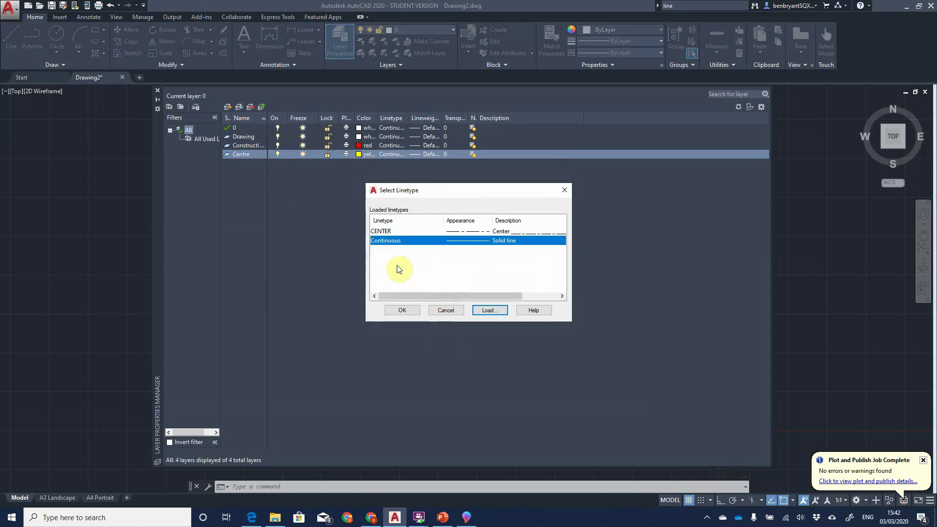
left_click(393, 233)
left_click(413, 313)
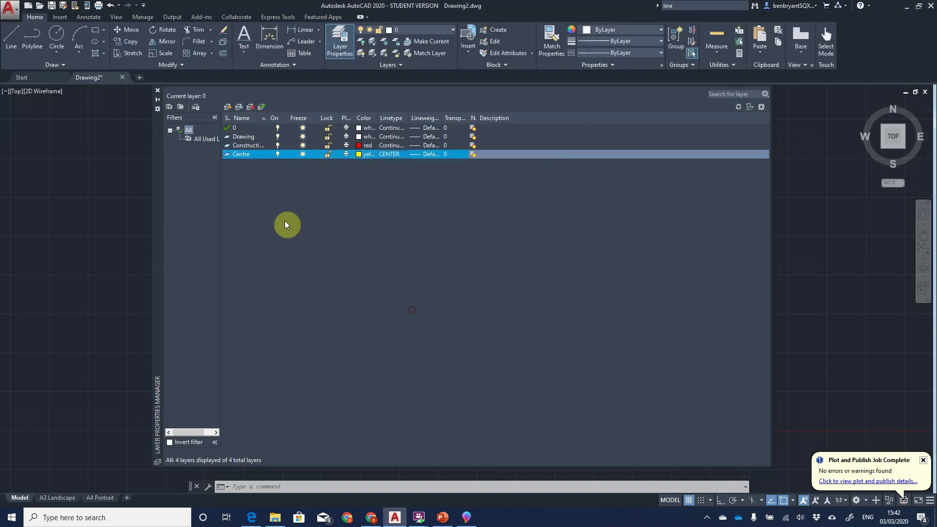
Add a Hidden layer with the loaded HIDDEN linetype and grey colour 8
left_click(227, 107)
type("Hidden")
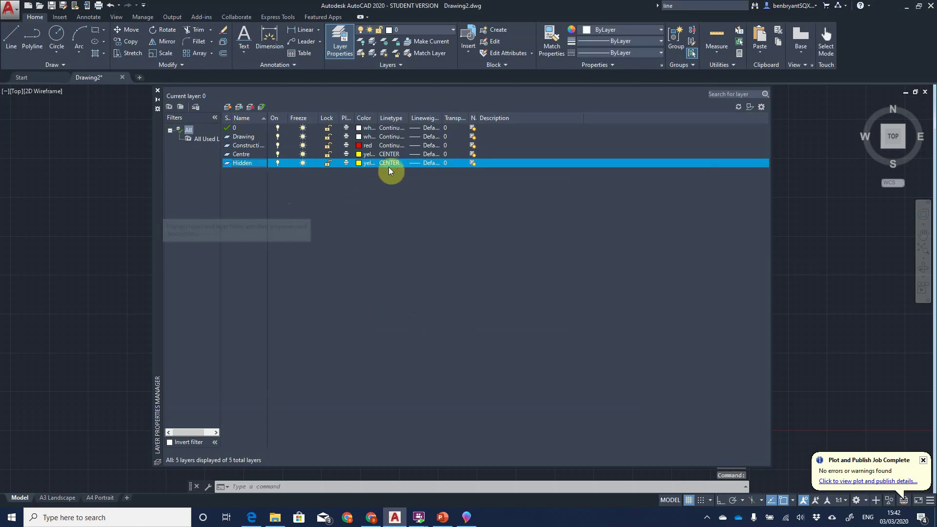
left_click(389, 163)
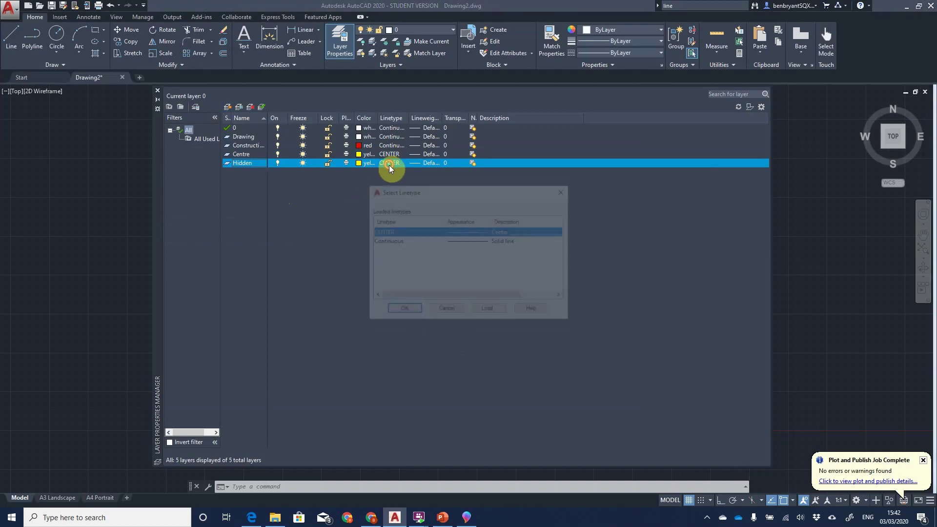
left_click(488, 310)
scroll(410, 259, "down", 4)
scroll(412, 293, "down", 2)
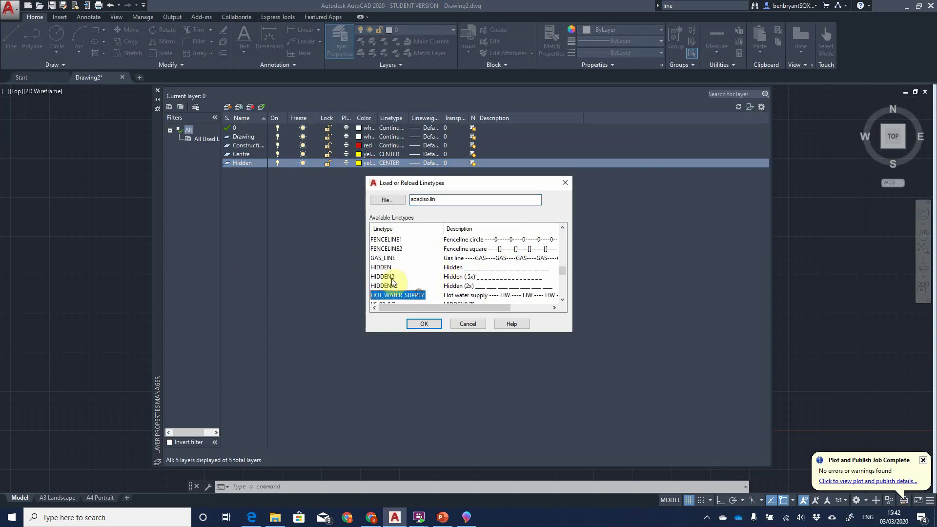
left_click(383, 268)
left_click(431, 326)
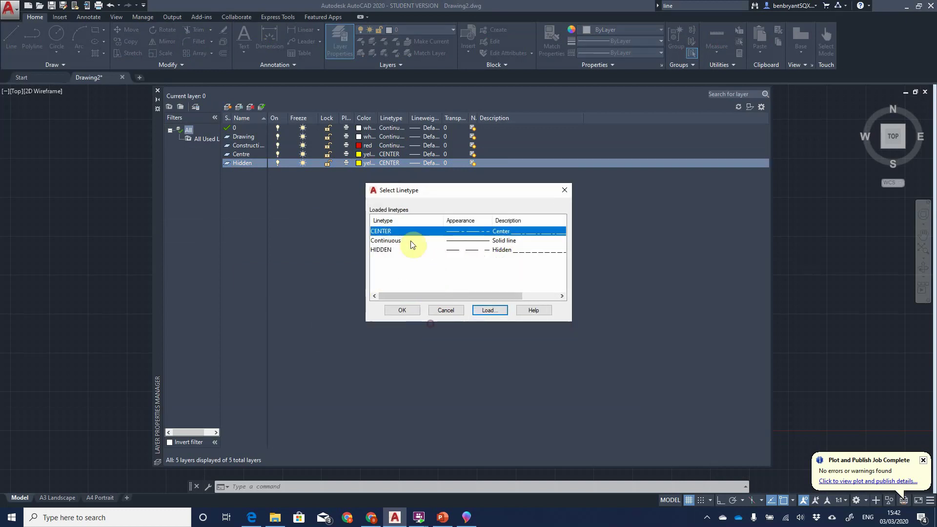
left_click(402, 253)
left_click(408, 309)
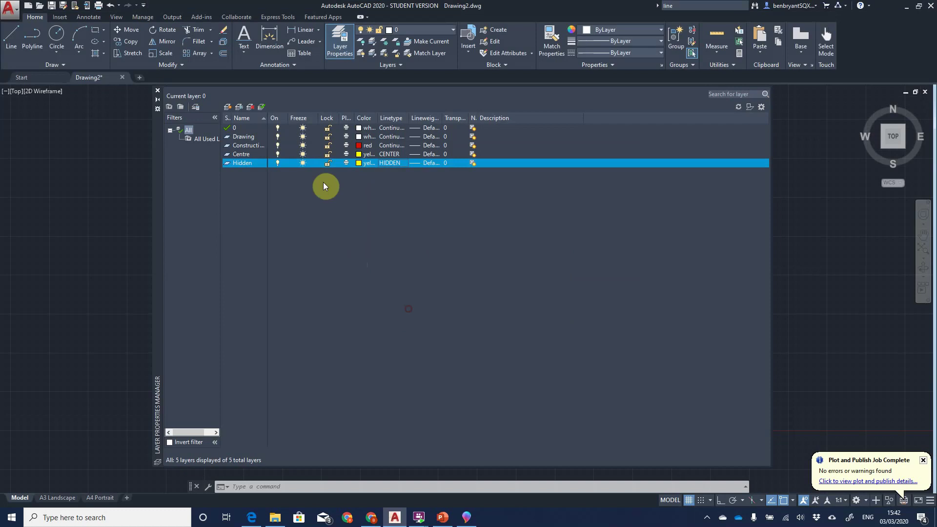
left_click(358, 164)
left_click(446, 280)
left_click(453, 335)
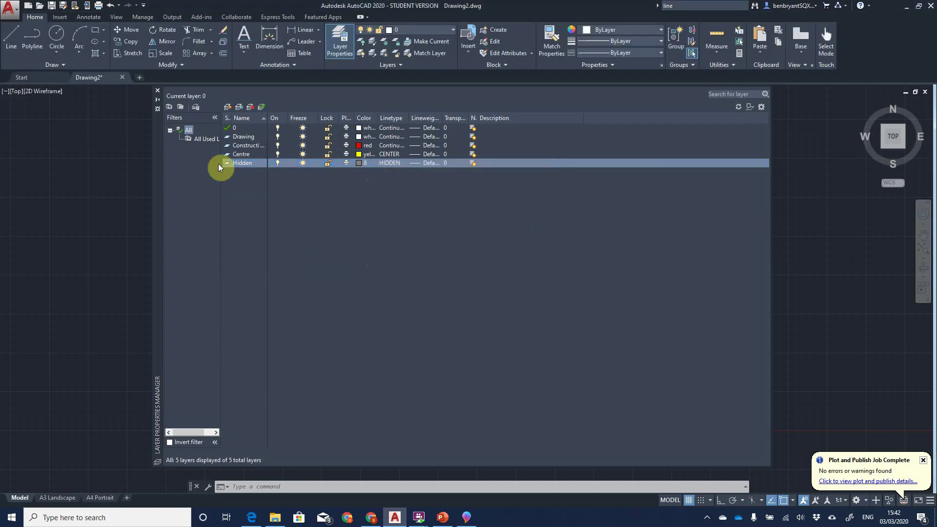
Add a green Dims layer with Continuous linetype
left_click(231, 108)
type("Dims")
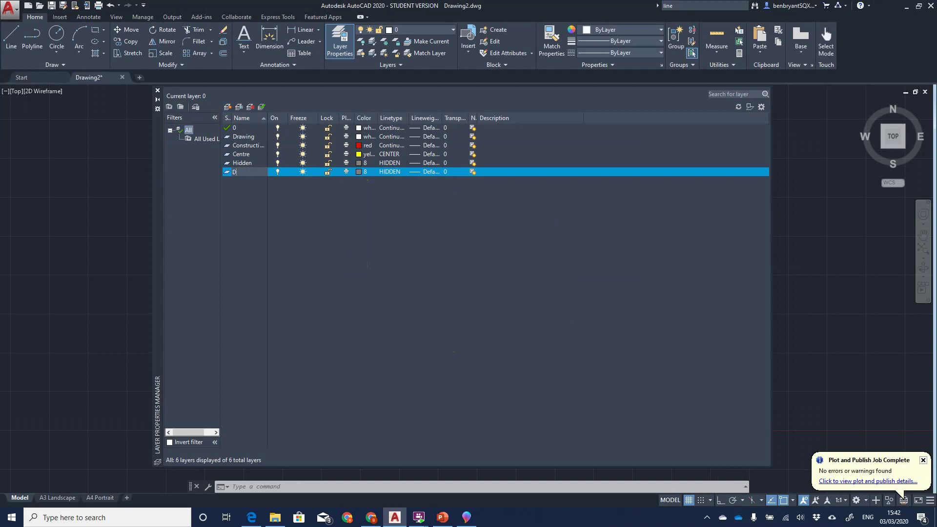
left_click(361, 171)
left_click(410, 280)
left_click(456, 335)
left_click(377, 171)
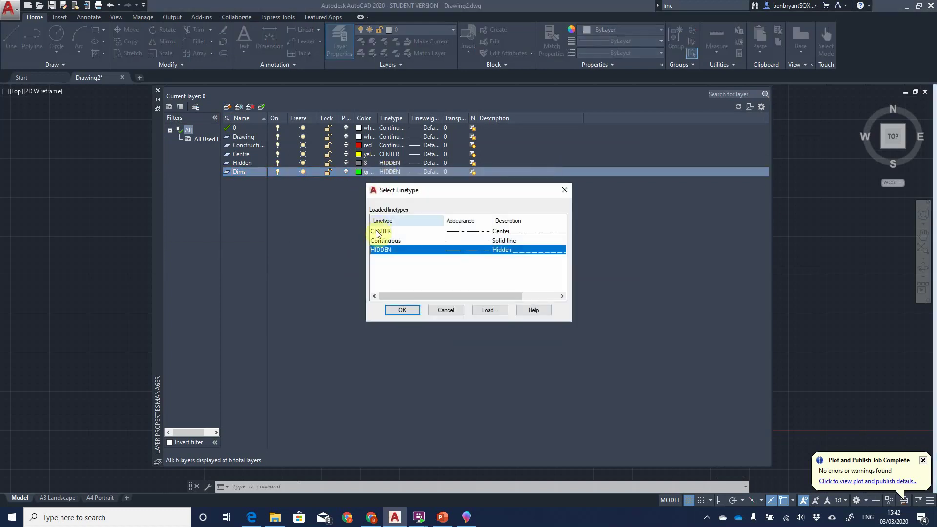
left_click(383, 241)
left_click(400, 311)
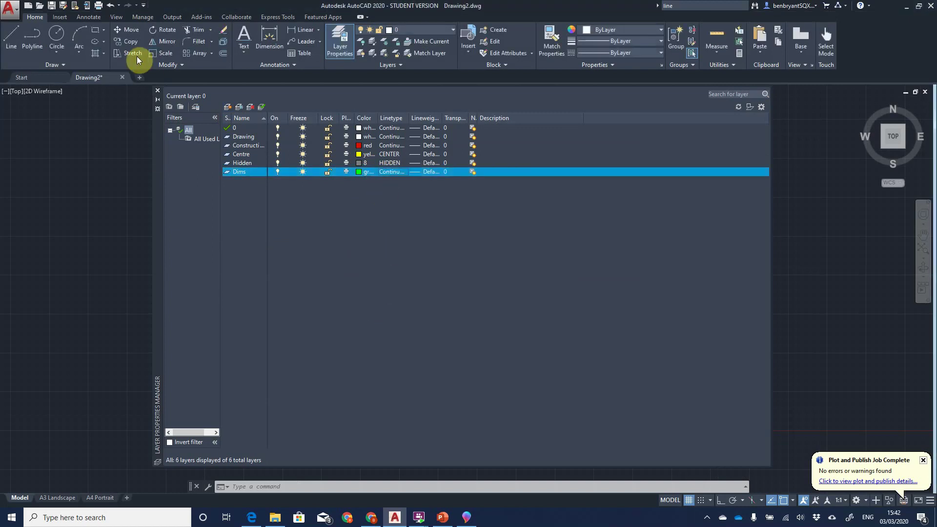
Close the layer manager and make Construction the current layer
left_click(157, 90)
left_click(427, 28)
left_click(415, 69)
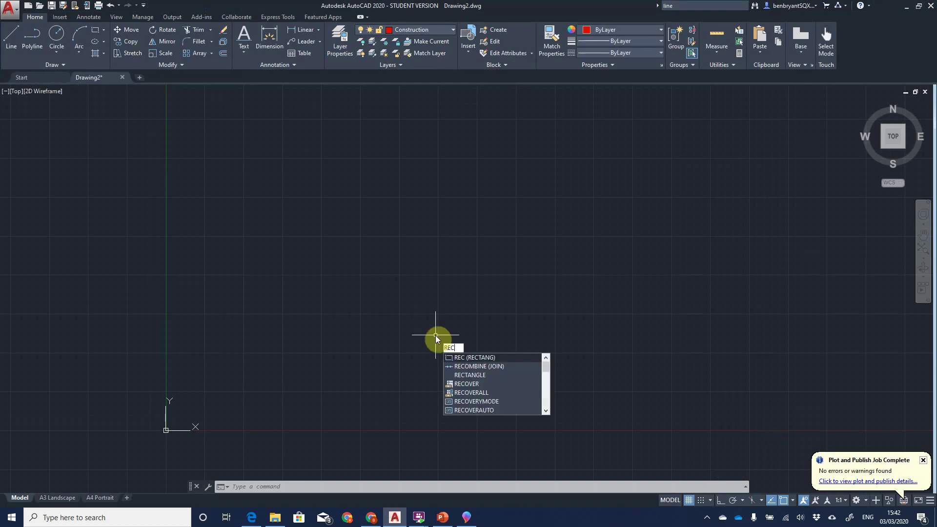
Draw a rectangle from corner 0,0 to 420,297
key("Return")
type("0,0")
key("Return")
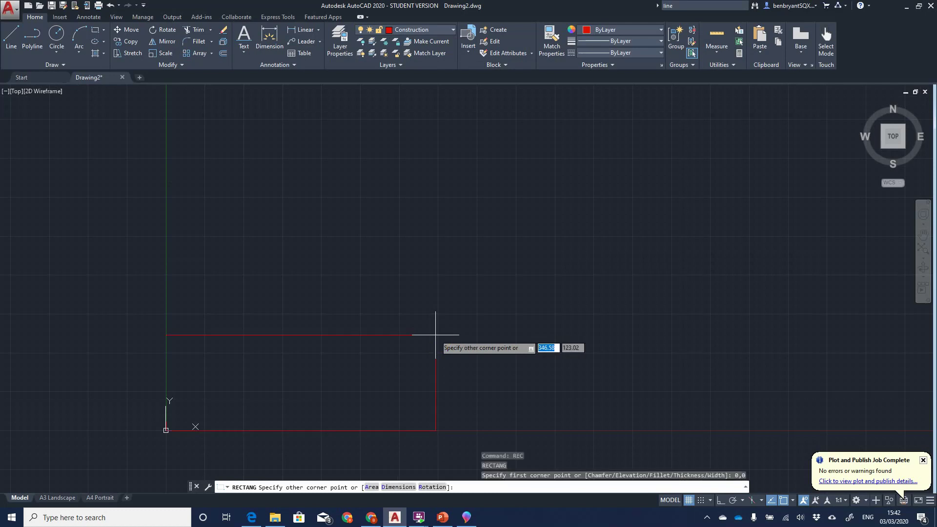
type("420,29")
type("7")
key("Return")
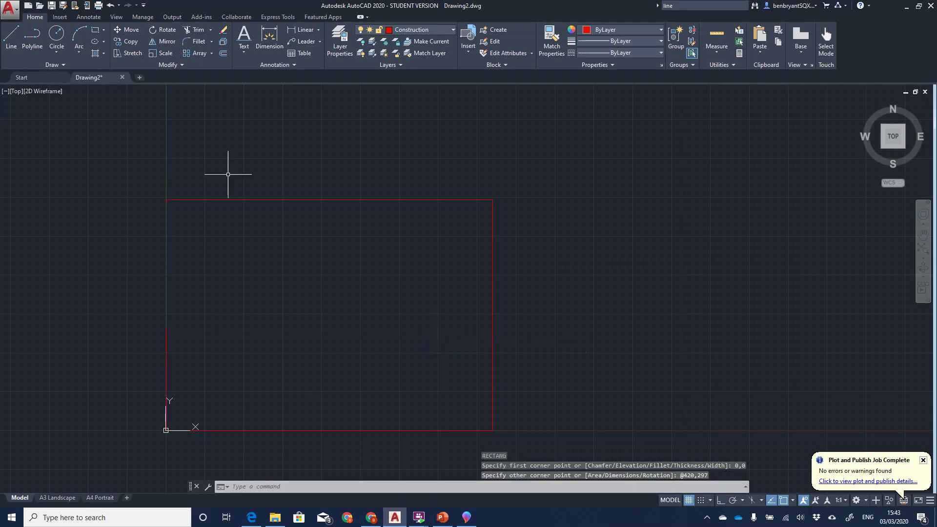
Look over the A3 Landscape and A4 Portrait layouts, then go back to Model space
scroll(276, 284, "up", 2)
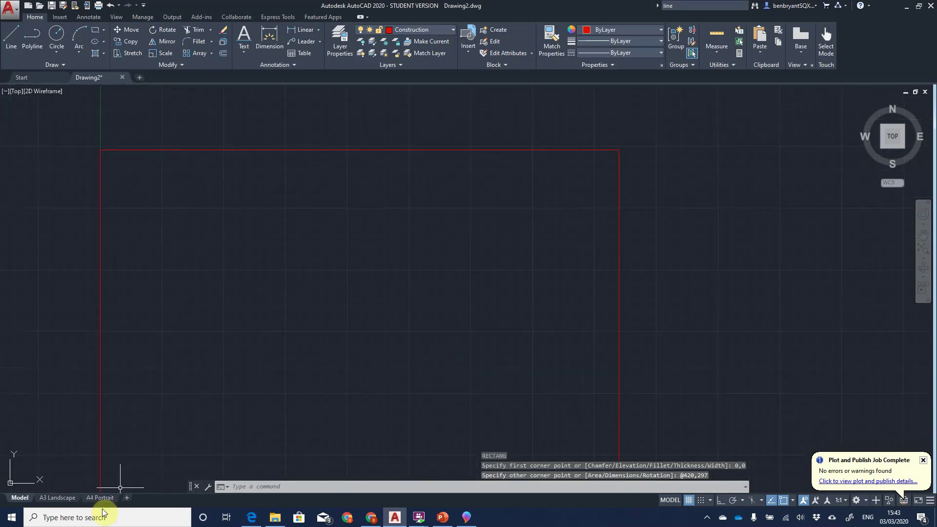
left_click(67, 502)
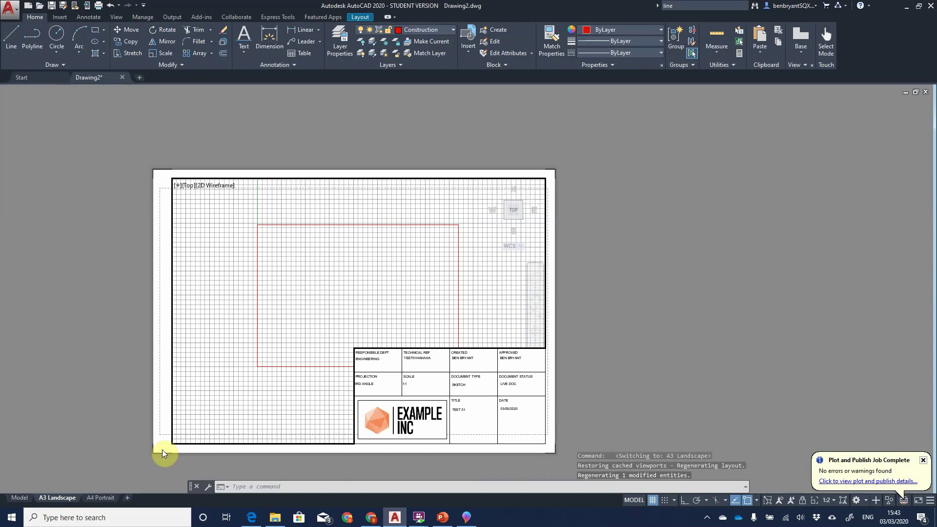
left_click(100, 498)
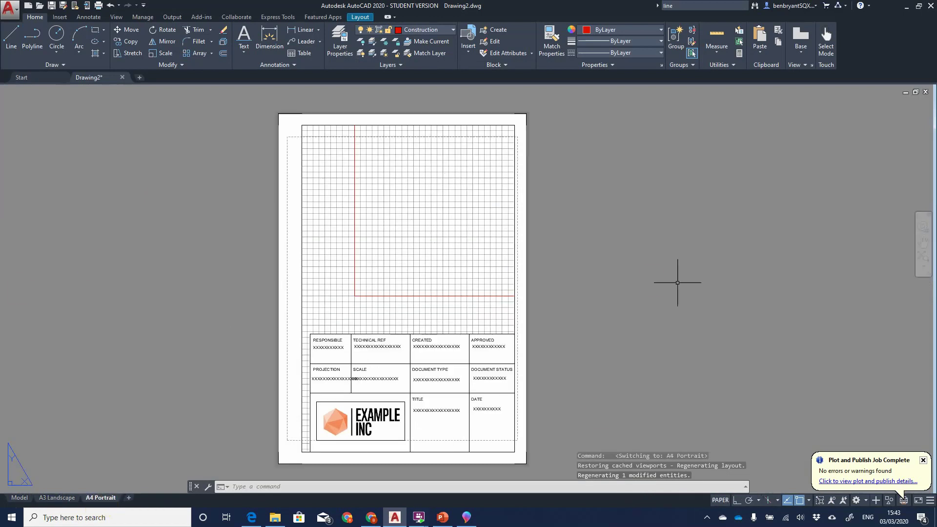
left_click(19, 498)
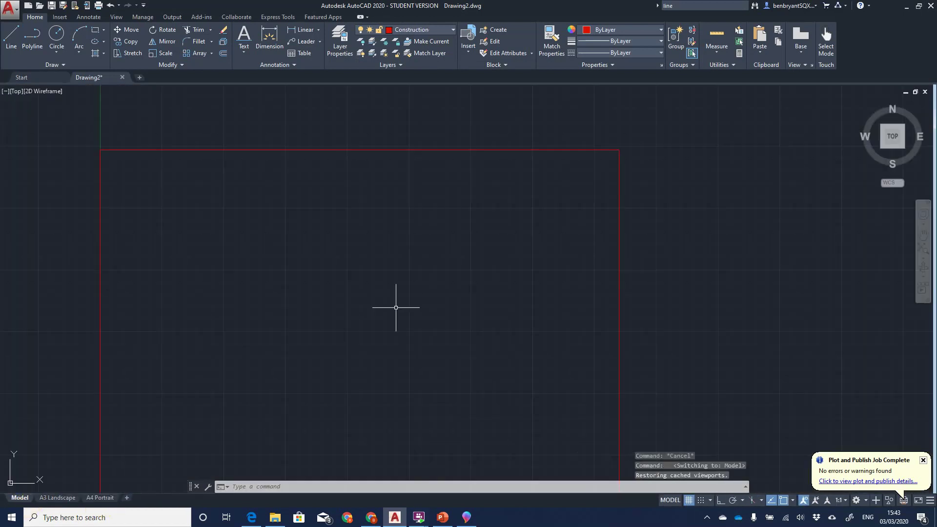
Draw a long Ortho vertical construction line near the rectangle's left edge
middle_click_drag(386, 287, 469, 241)
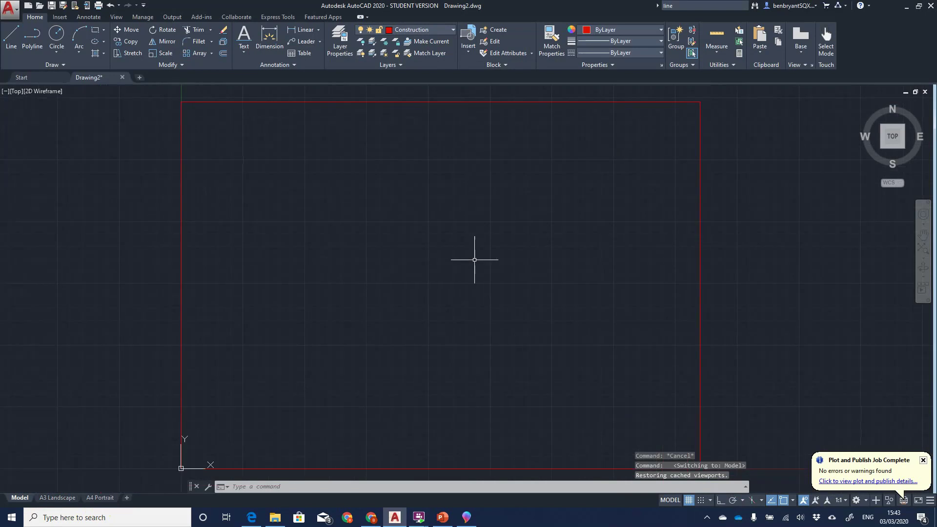
left_click(16, 39)
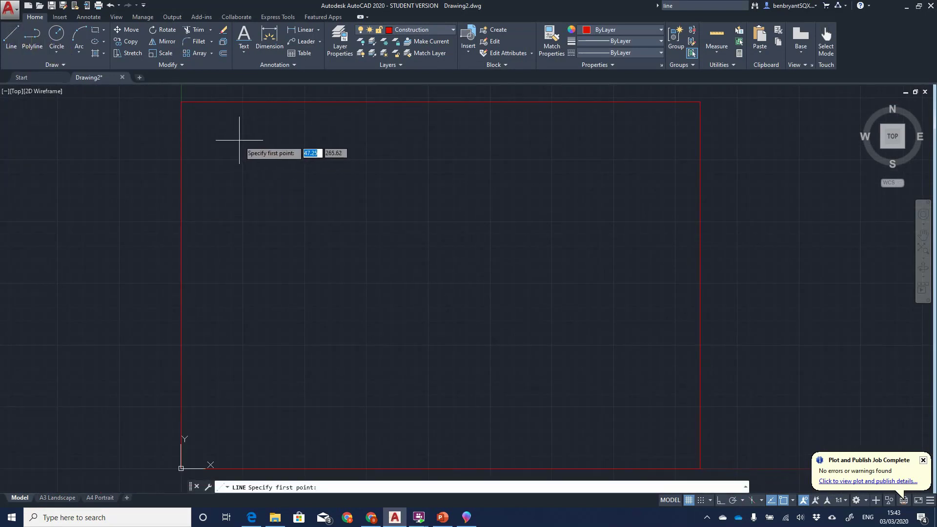
left_click(242, 139)
key("F8")
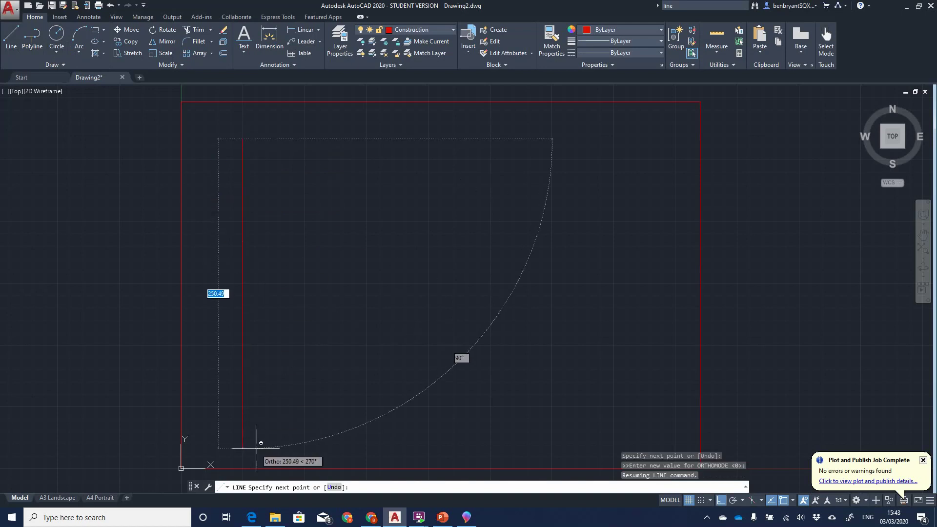
left_click(256, 448)
key("Escape")
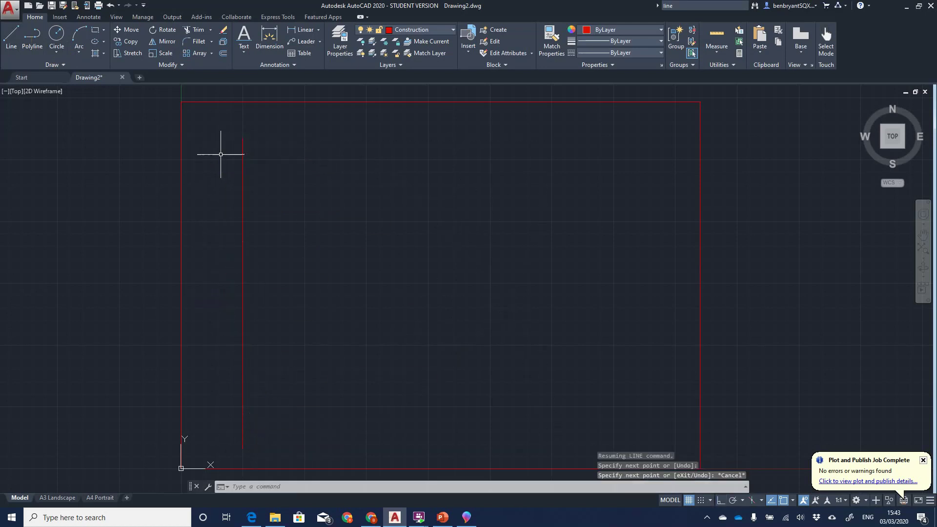
Draw a long horizontal construction line near the top, then view the Paint 3D reference
key("space")
left_click(209, 148)
key("F8")
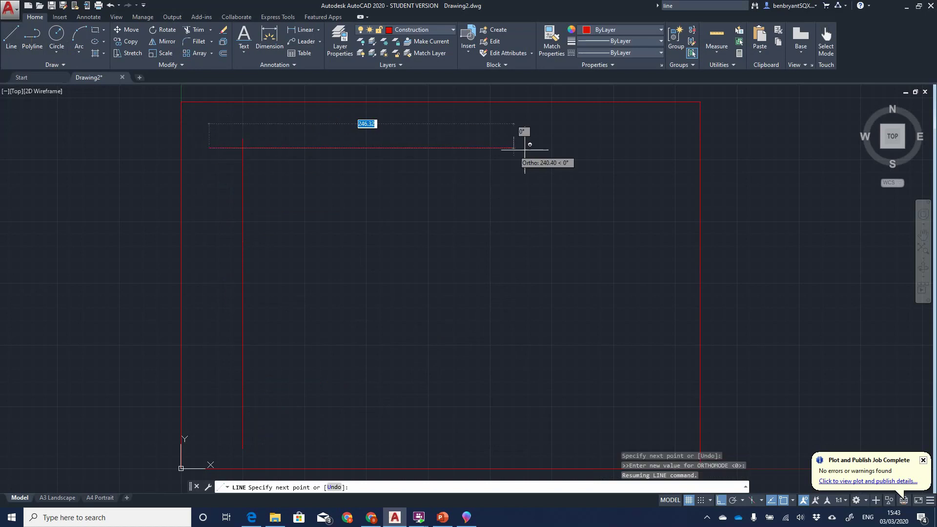
left_click(680, 146)
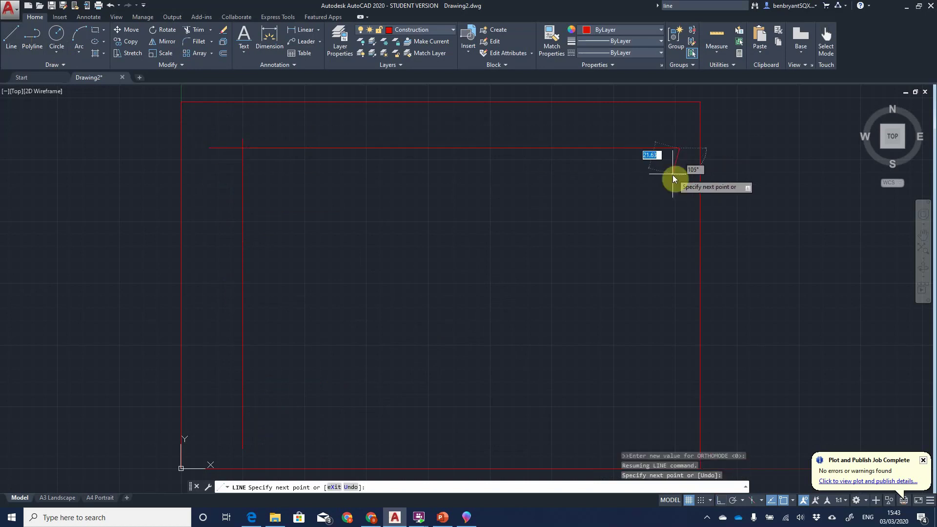
key("Escape")
left_click(466, 517)
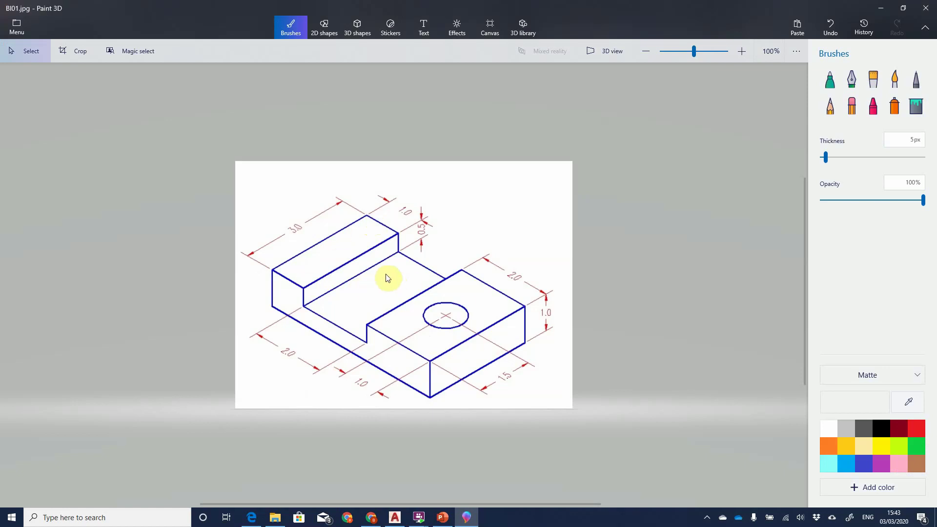
key("alt+Tab")
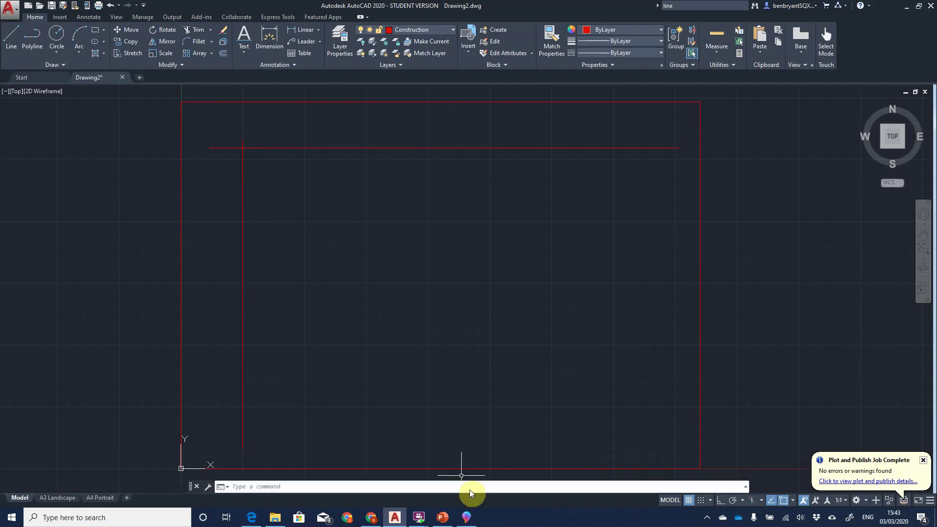
left_click(468, 518)
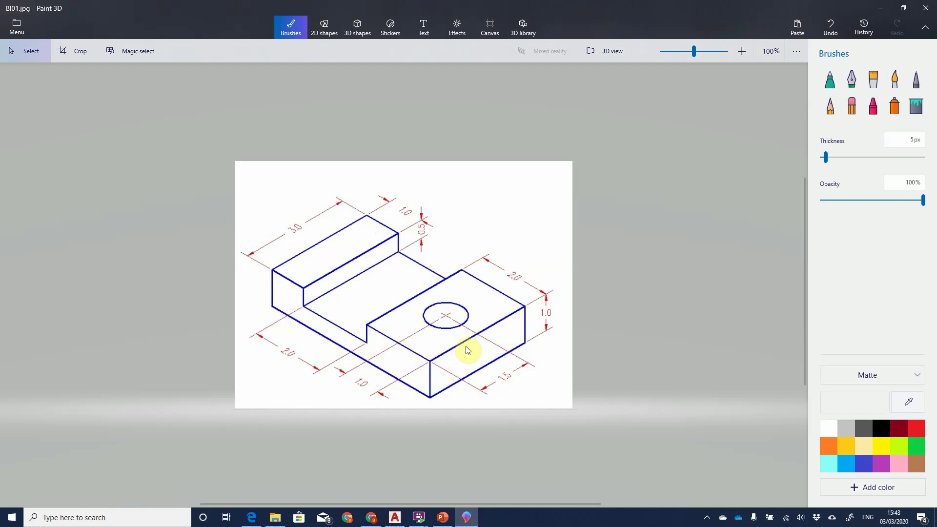
key("alt+Tab")
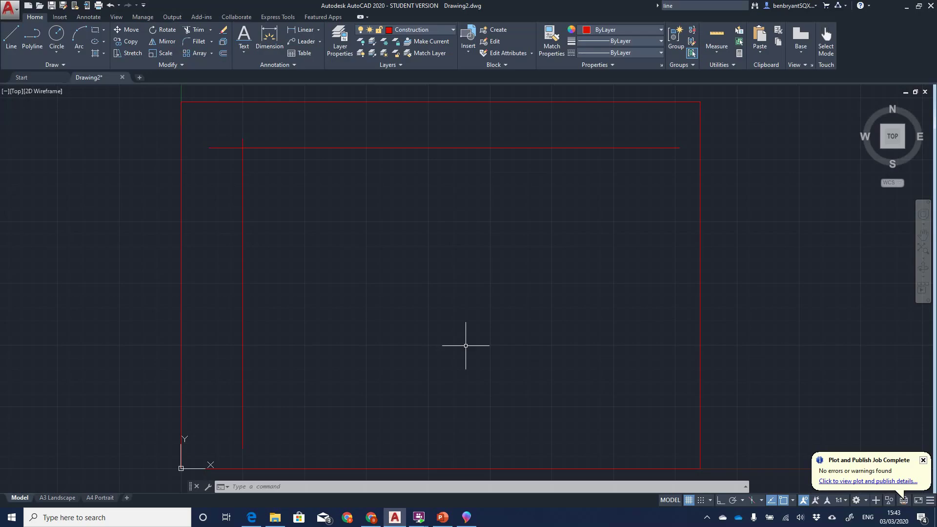
key("alt+Tab")
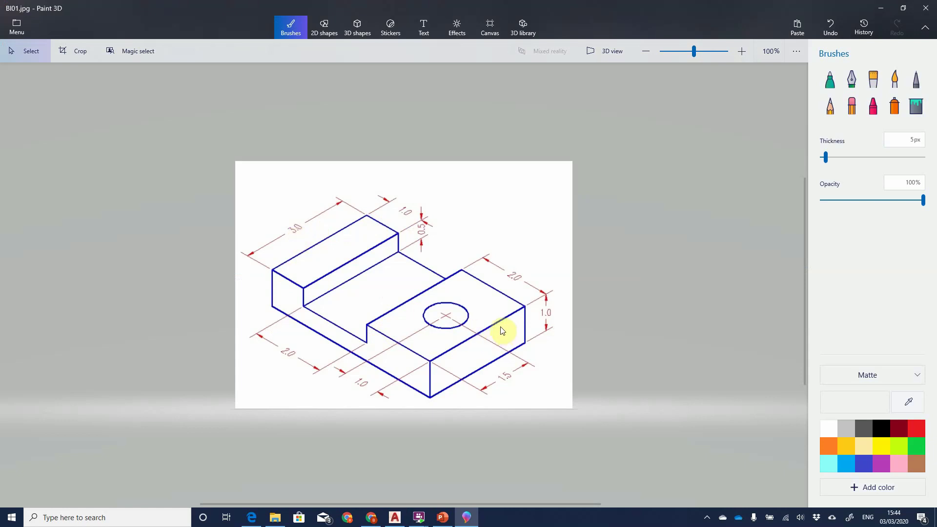
Offset the top horizontal line 30 units downward
key("alt+Tab")
type("o")
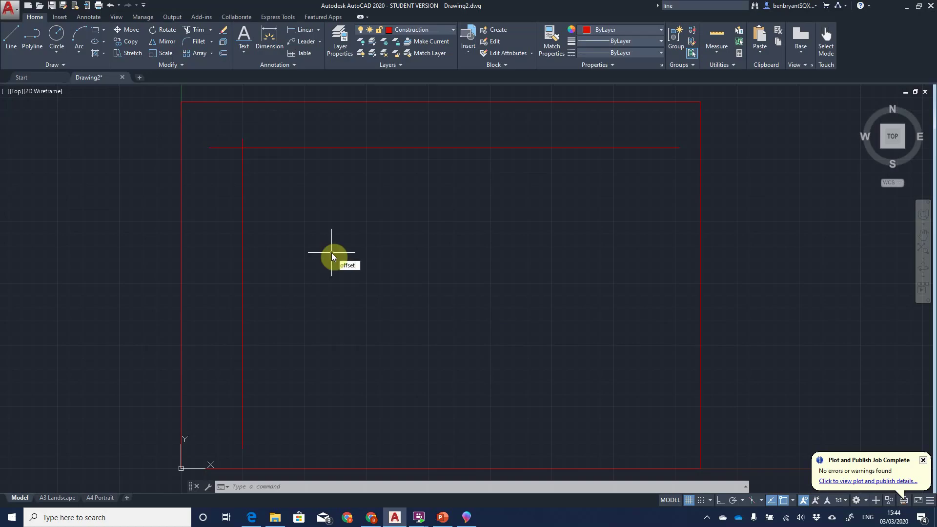
key("Return")
type("30")
key("Return")
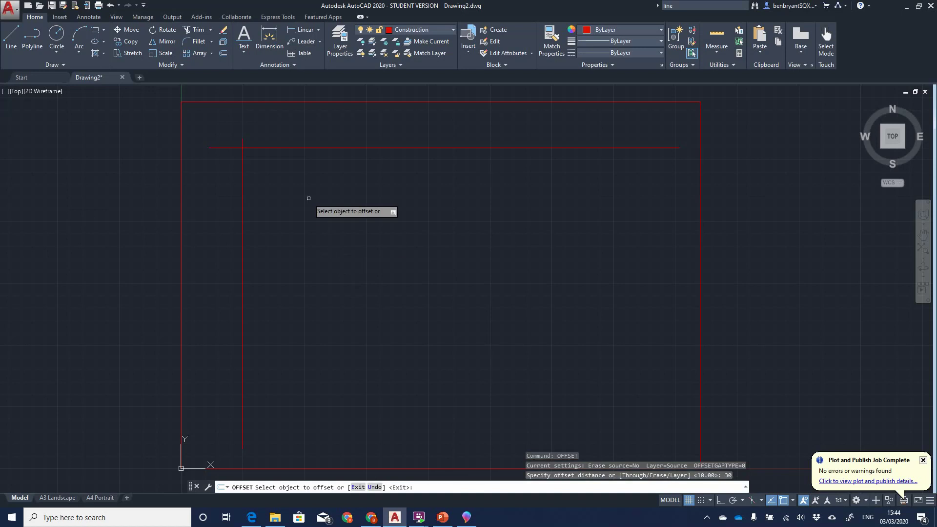
left_click(337, 148)
left_click(368, 239)
After checking the reference, offset the left vertical line 50 units to the right
key("alt+Tab")
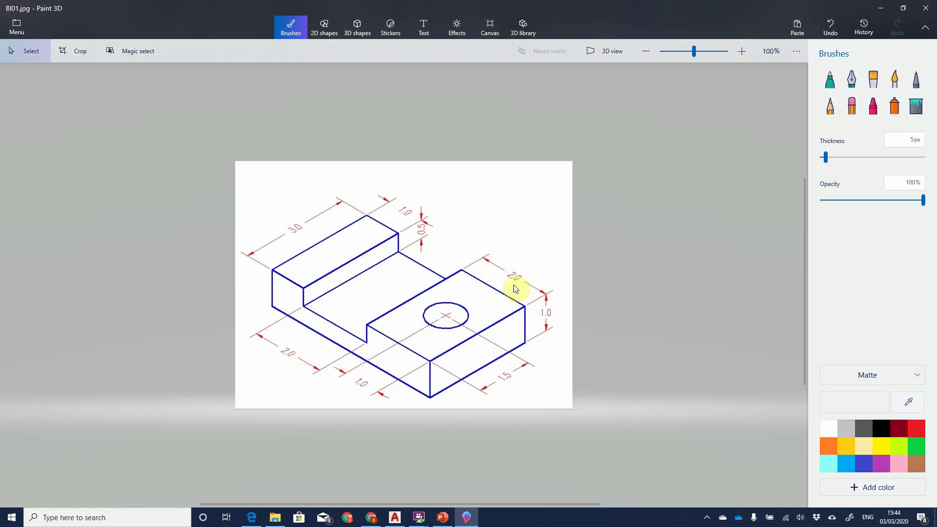
key("alt+Tab")
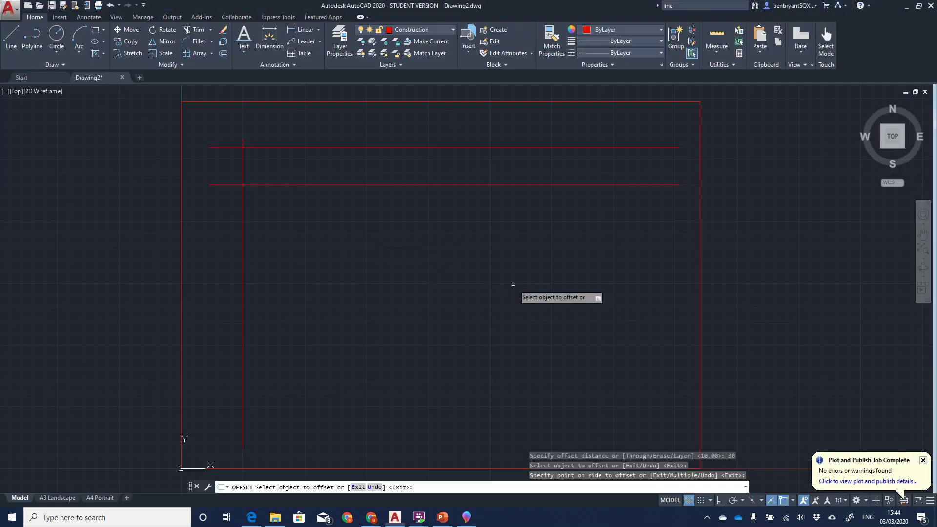
key("Escape")
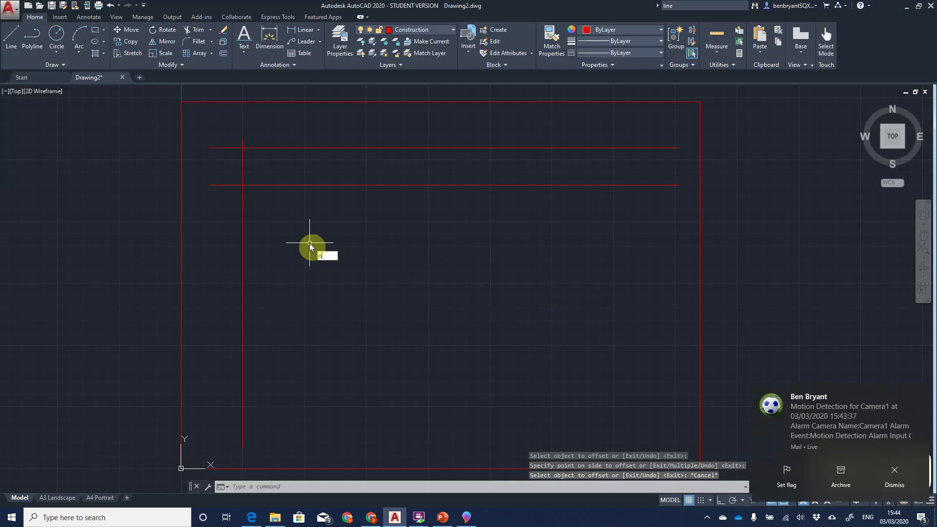
type("offset")
key("Return")
type("50")
key("Return")
left_click(242, 215)
left_click(351, 224)
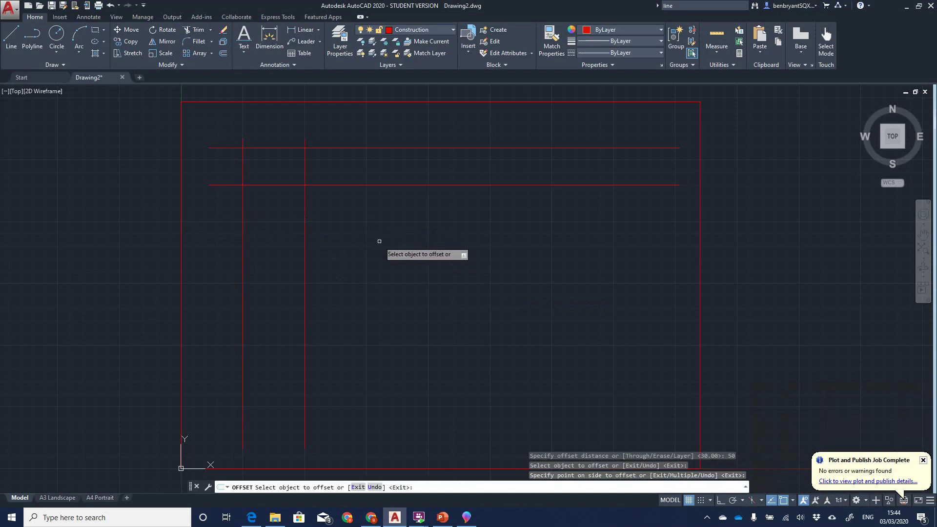
Offset the left vertical construction line 10 units to the right
key("alt+Tab")
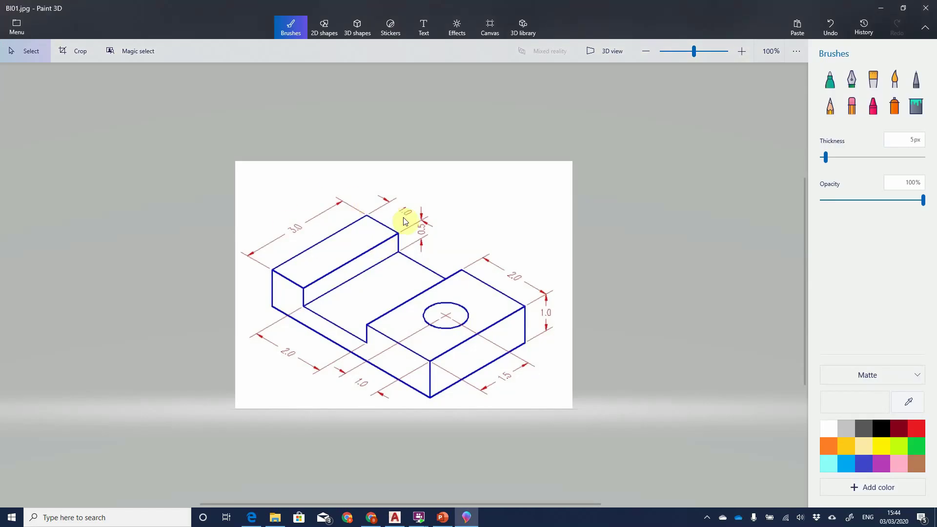
key("alt+Tab")
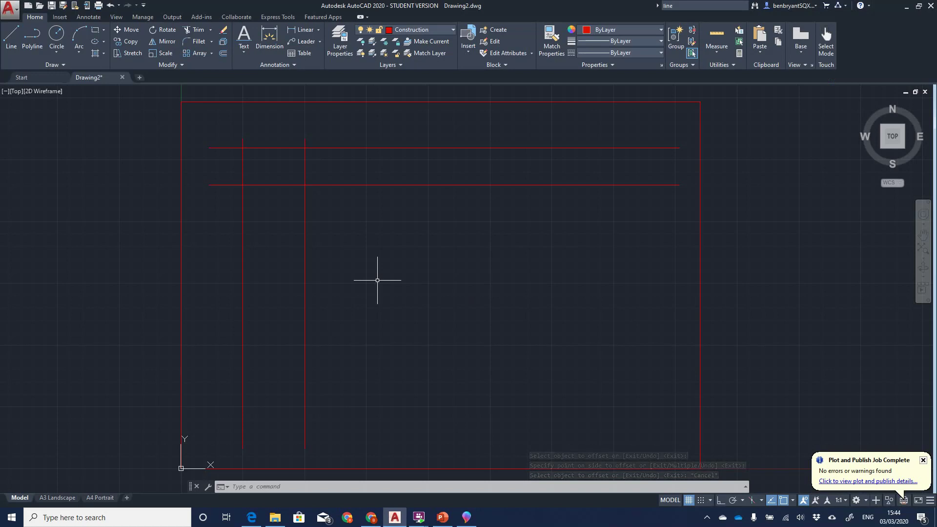
key("Return")
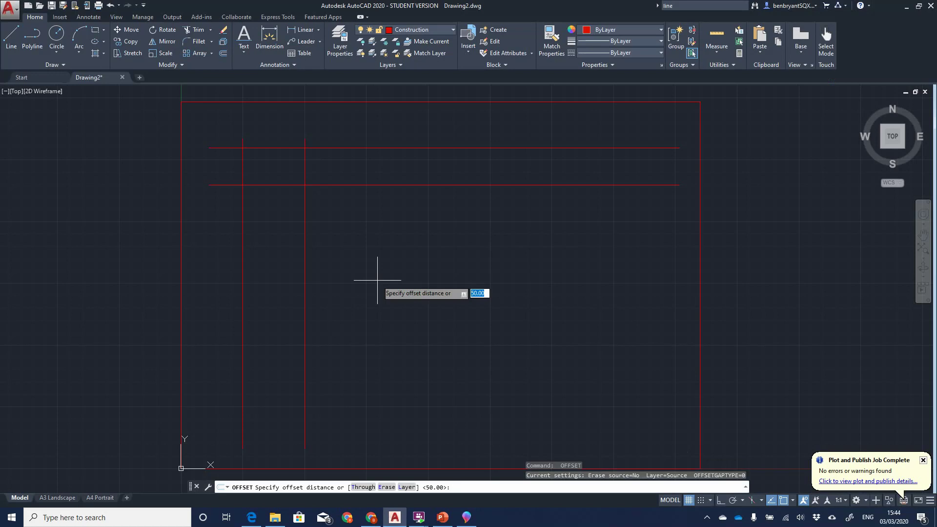
type("10")
key("Return")
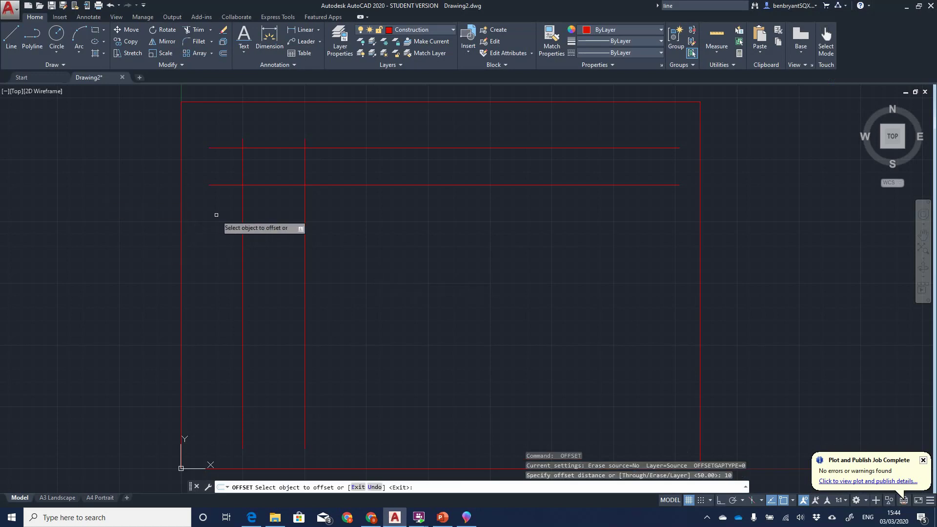
left_click(242, 217)
left_click(279, 226)
key("Return")
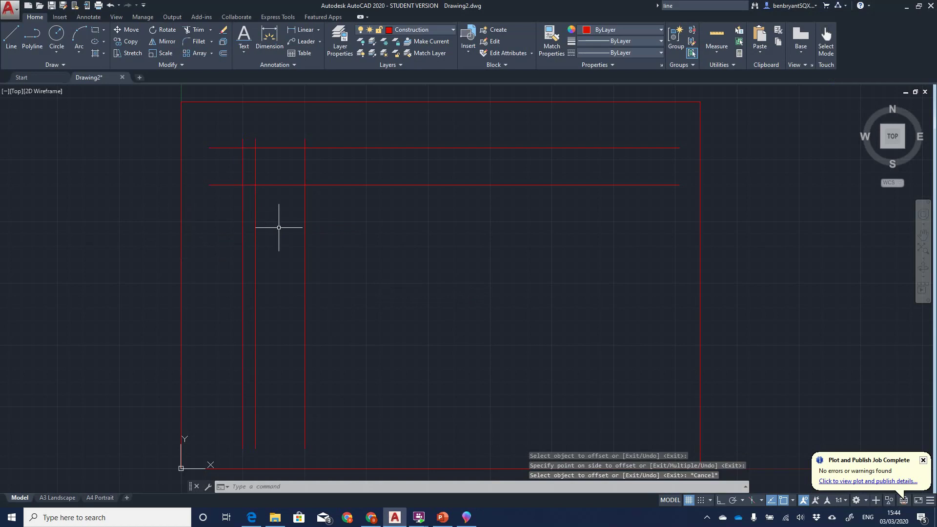
Offset the second vertical line 20 units right and reframe the construction grid
key("Return")
key("Return")
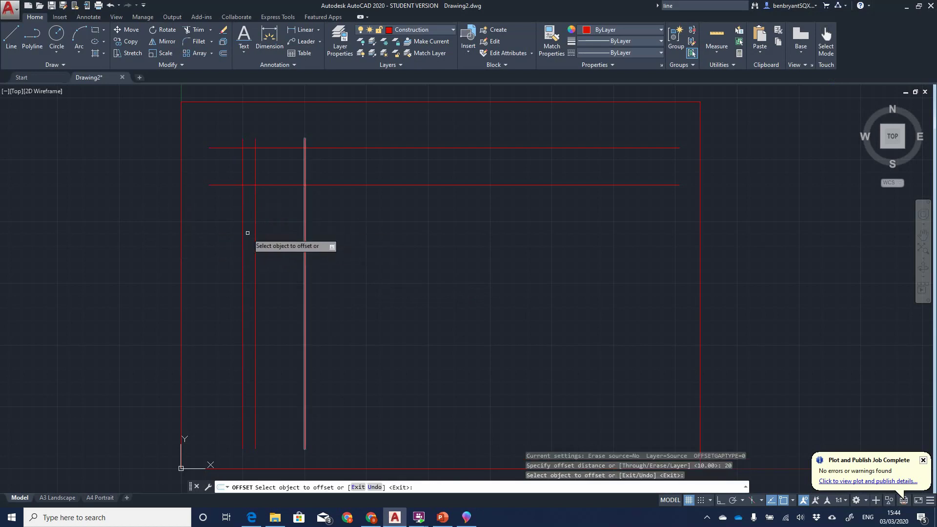
left_click(254, 232)
left_click(277, 241)
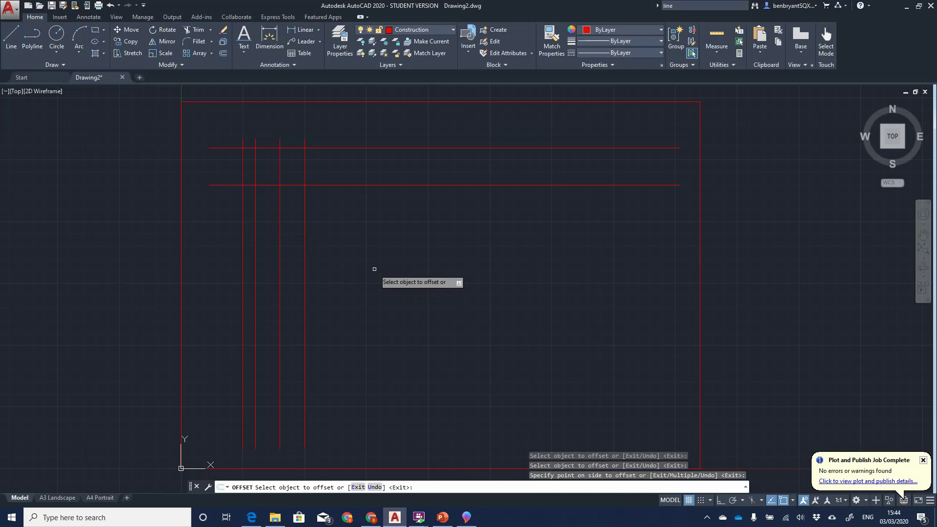
left_click(279, 217)
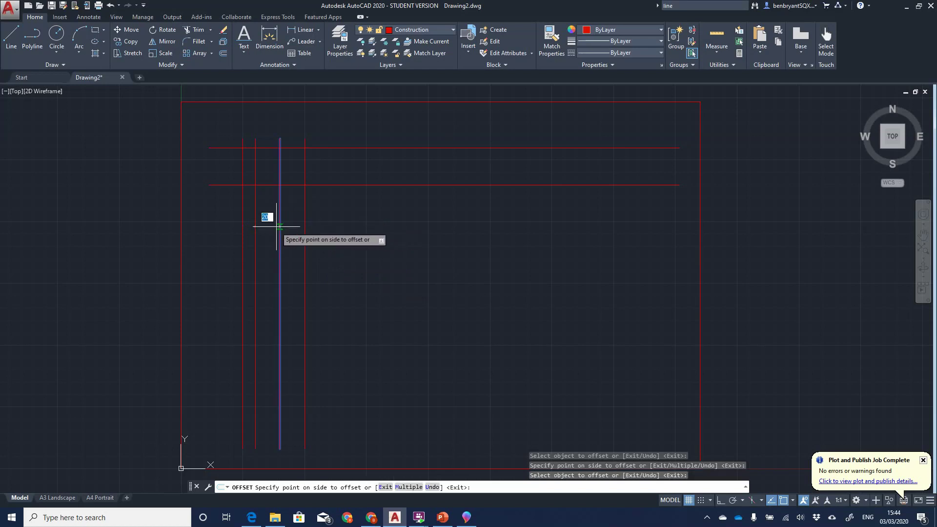
key("Escape")
scroll(287, 192, "up", 4)
middle_click_drag(266, 215, 347, 292)
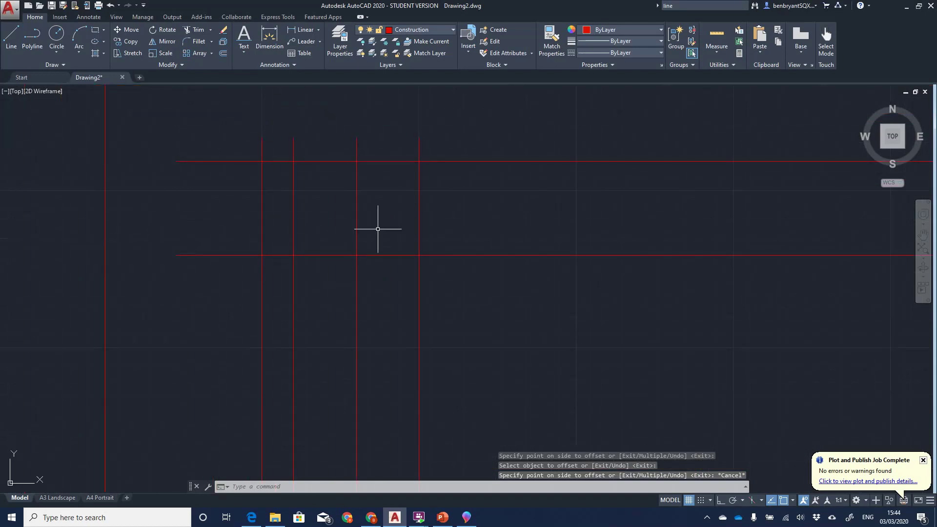
On the Drawing layer, trace the left rectangle of the outline along grid crossings
left_click(418, 30)
left_click(427, 88)
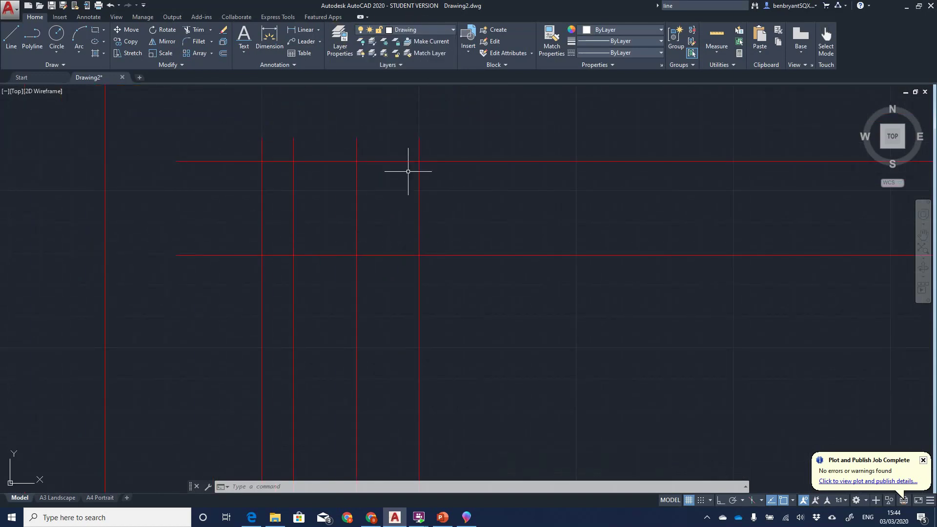
left_click(10, 38)
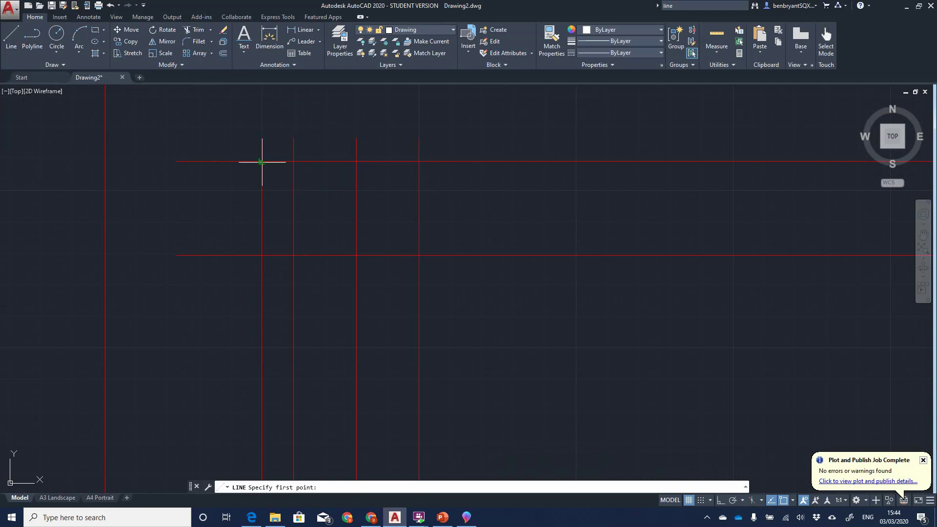
left_click(262, 161)
left_click(262, 255)
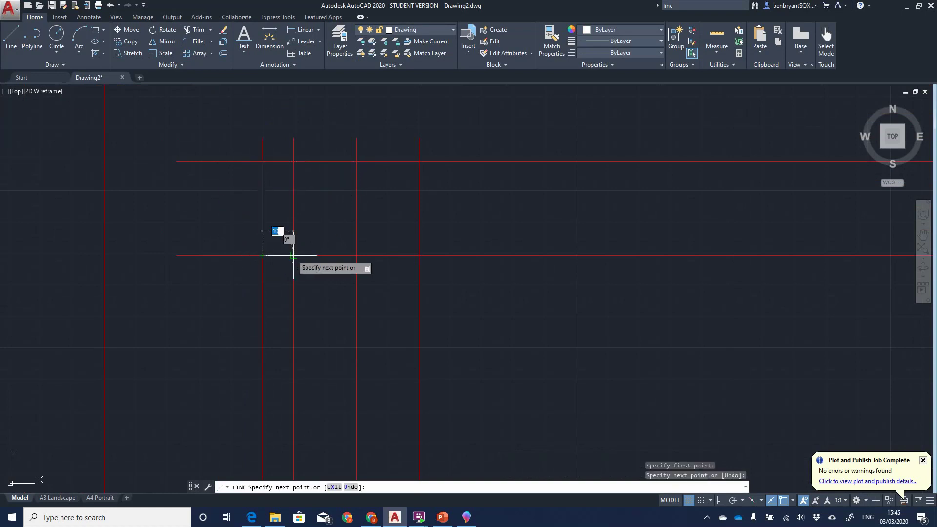
left_click(292, 255)
left_click(293, 161)
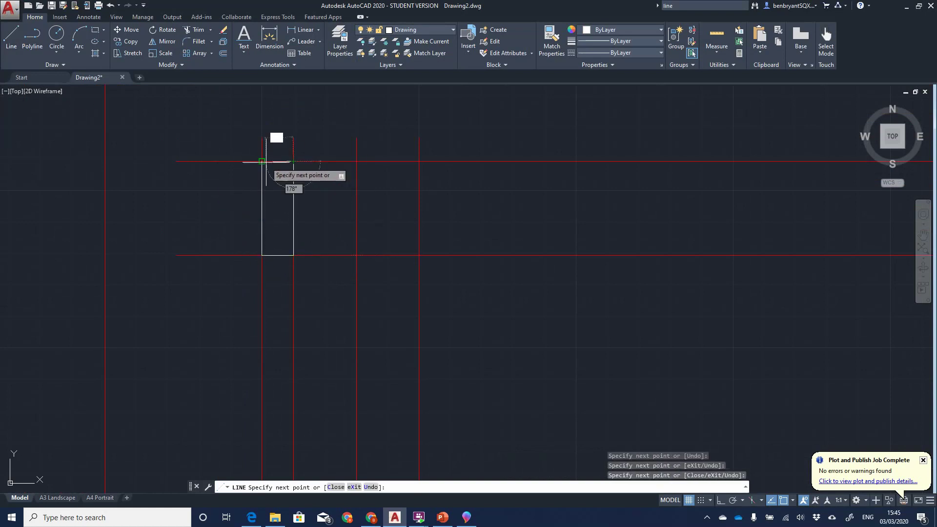
left_click(261, 161)
key("Return")
key("Return")
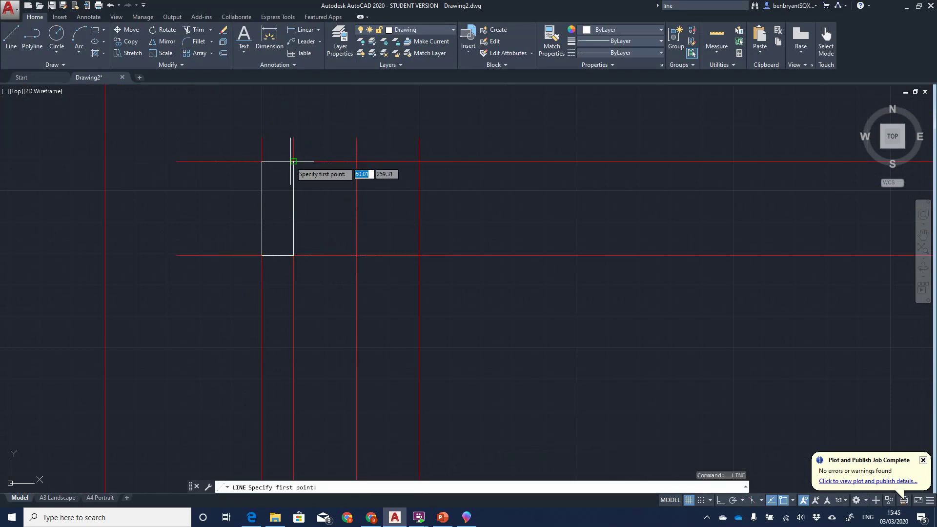
Trace the middle and right sections of the outline, then view the Paint 3D reference
left_click(293, 161)
left_click(356, 161)
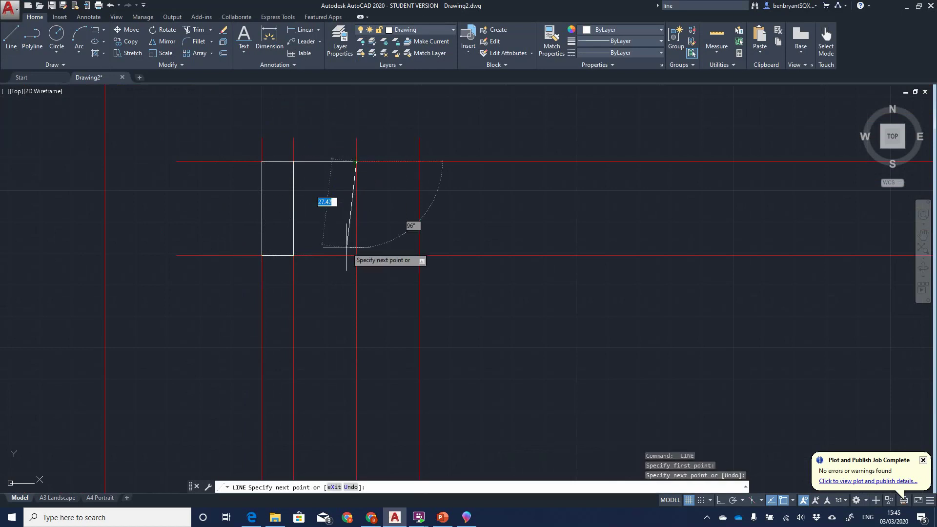
left_click(357, 256)
left_click(293, 255)
key("Return")
key("Return")
left_click(419, 256)
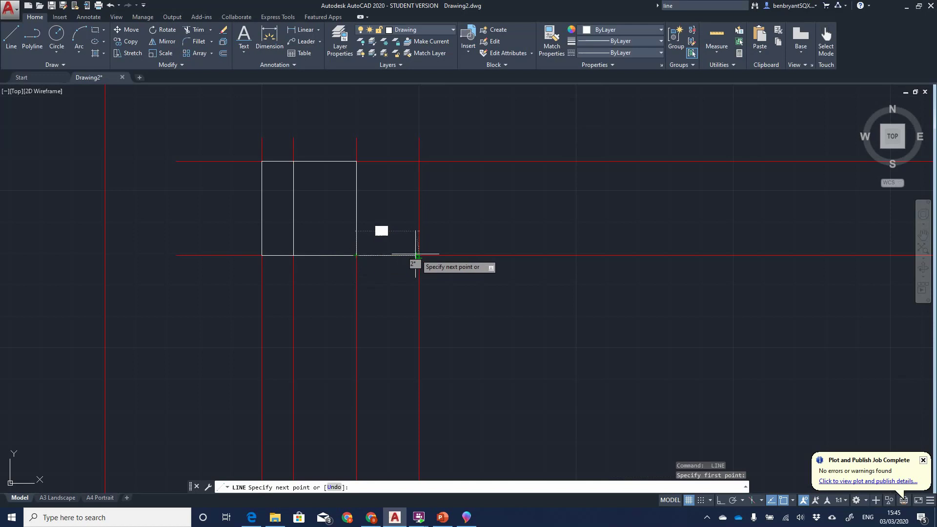
left_click(418, 161)
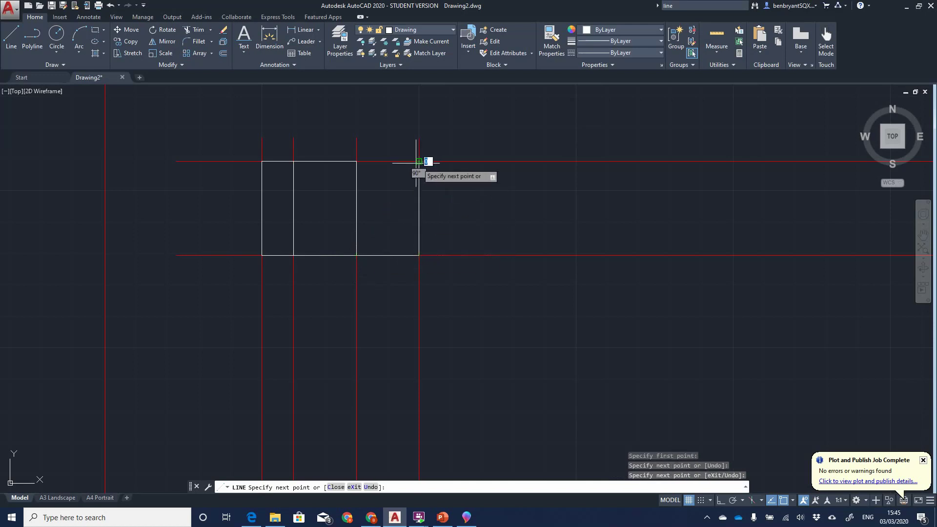
left_click(356, 161)
key("Escape")
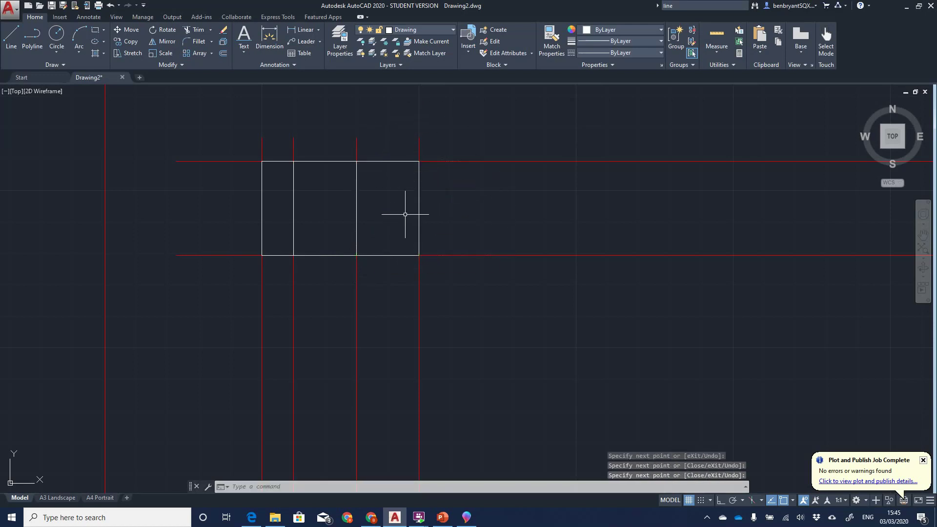
left_click(465, 518)
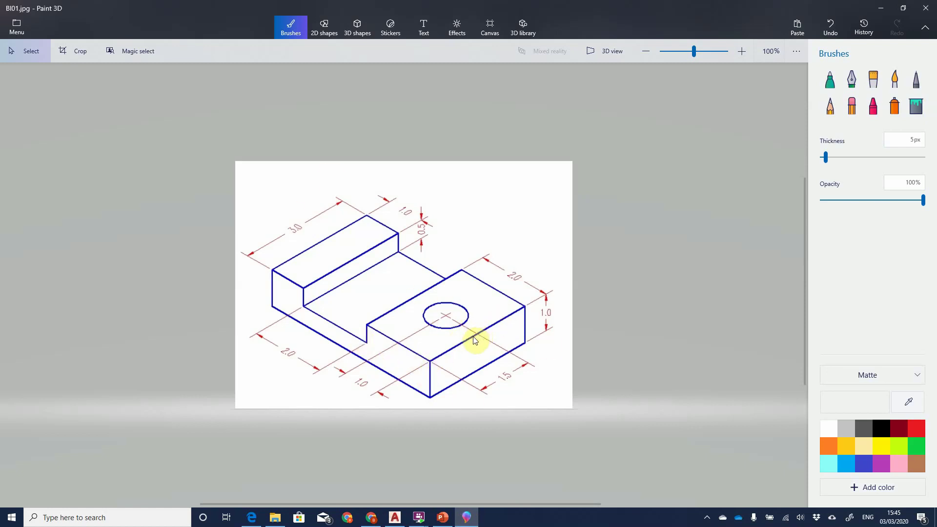
Offset the bottom horizontal line 15 units upward
key("alt+Tab")
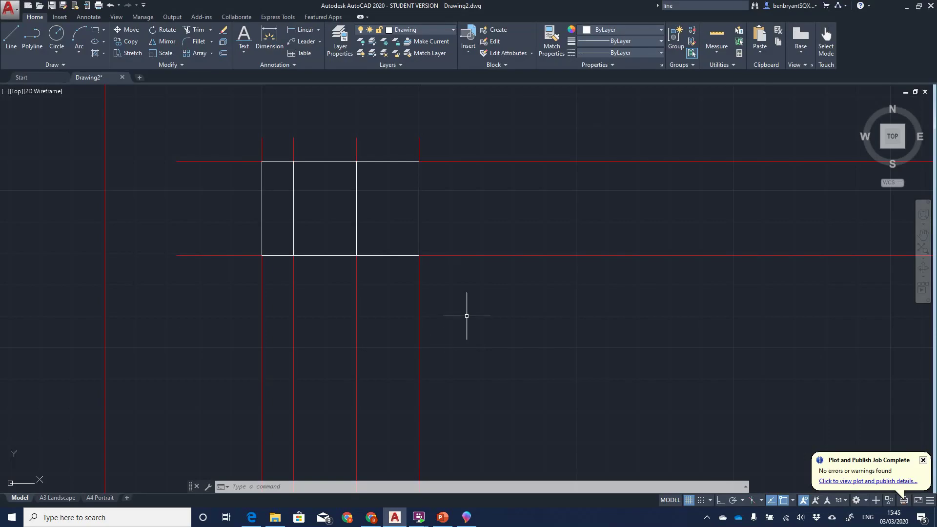
type("offset")
key("Return")
type("15")
key("Return")
left_click(472, 255)
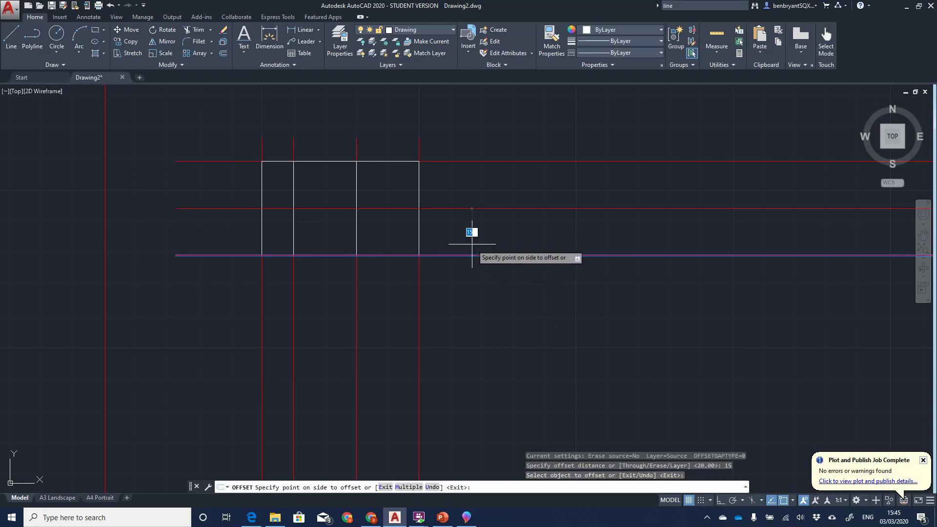
key("Escape")
key("Escape")
Offset the right vertical line 10 units to the left and check the reference image
key("Return")
key("Return")
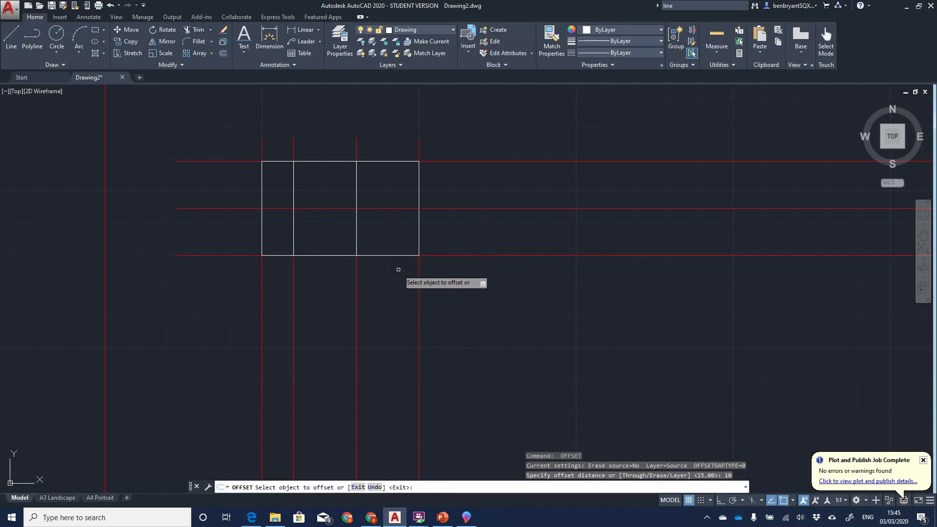
left_click(419, 287)
left_click(408, 288)
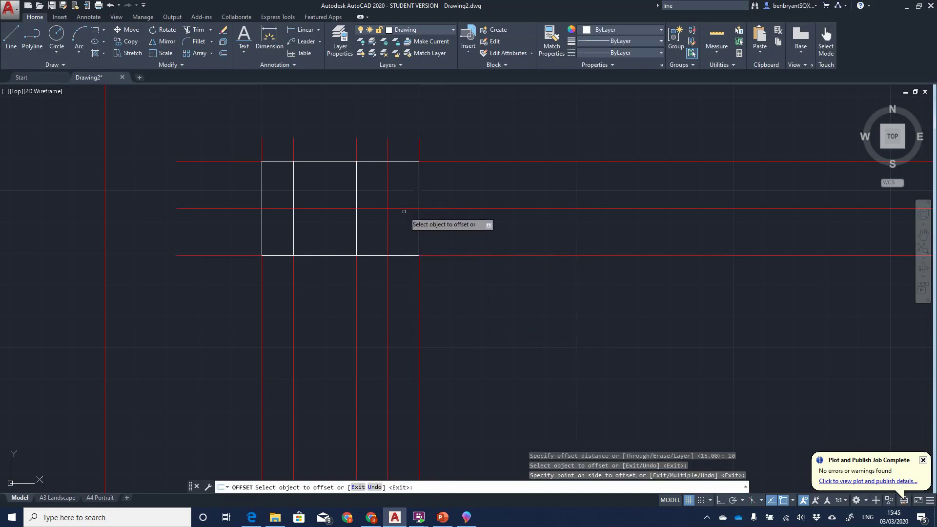
left_click(449, 521)
left_click(465, 520)
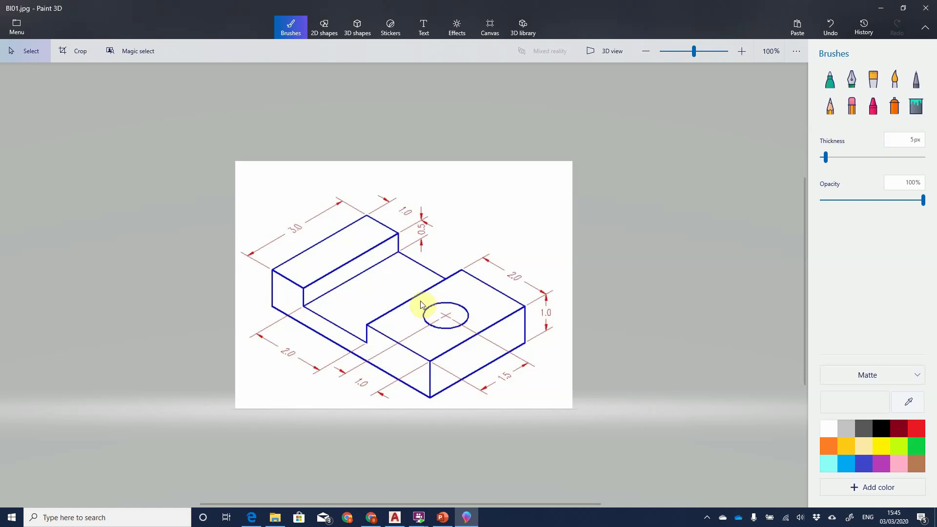
left_click(465, 520)
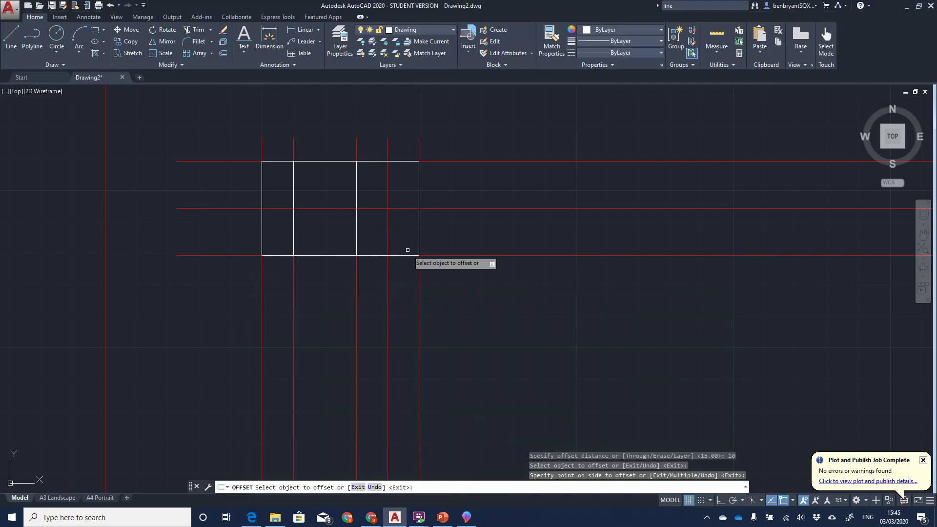
Draw a 12-diameter hole circle (Center, Diameter) at the construction-line crossing, then check the reference image
left_click(62, 52)
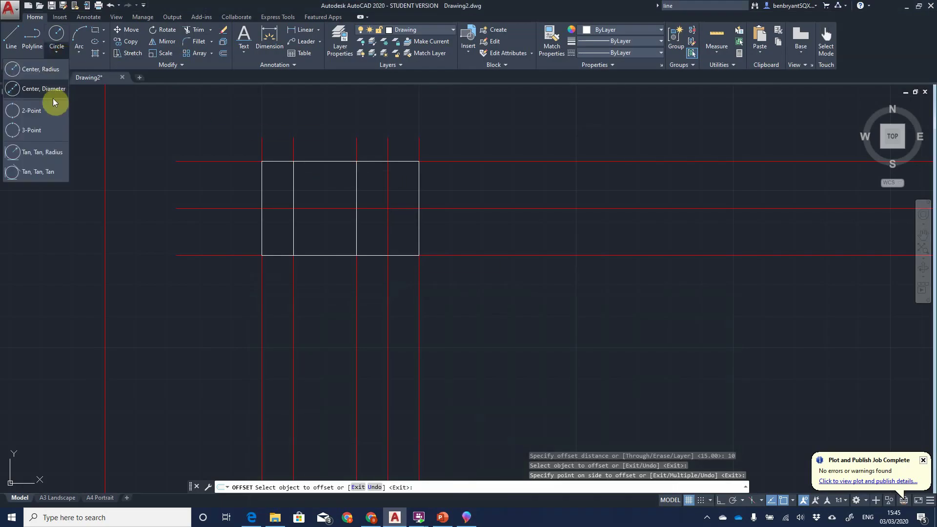
left_click(29, 65)
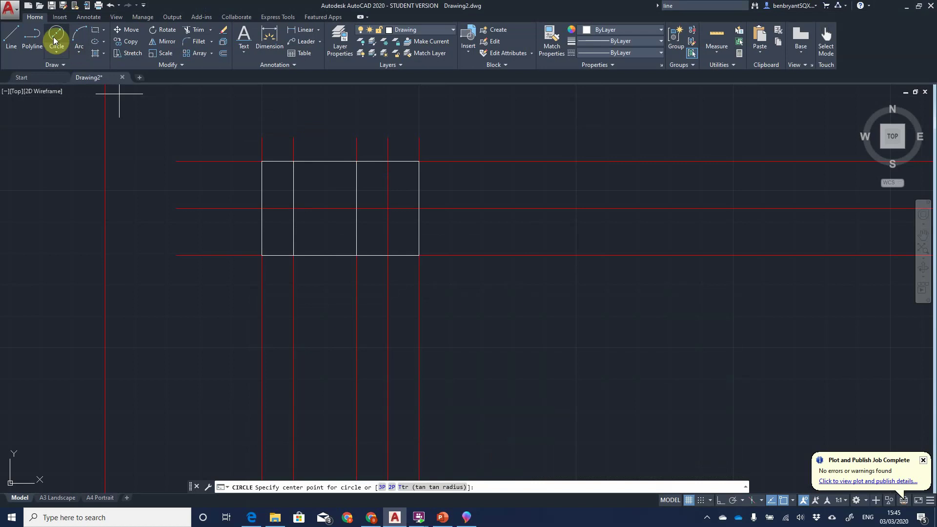
left_click(383, 210)
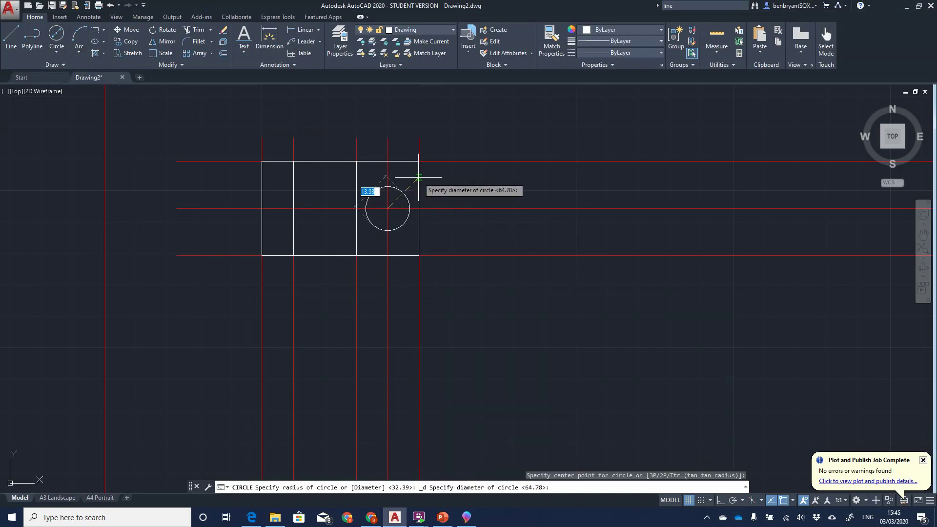
type("12")
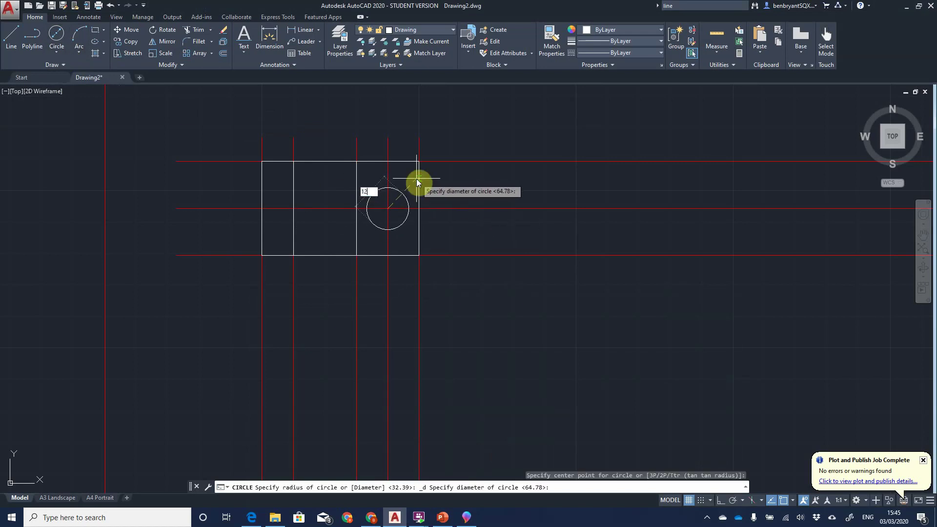
key("Return")
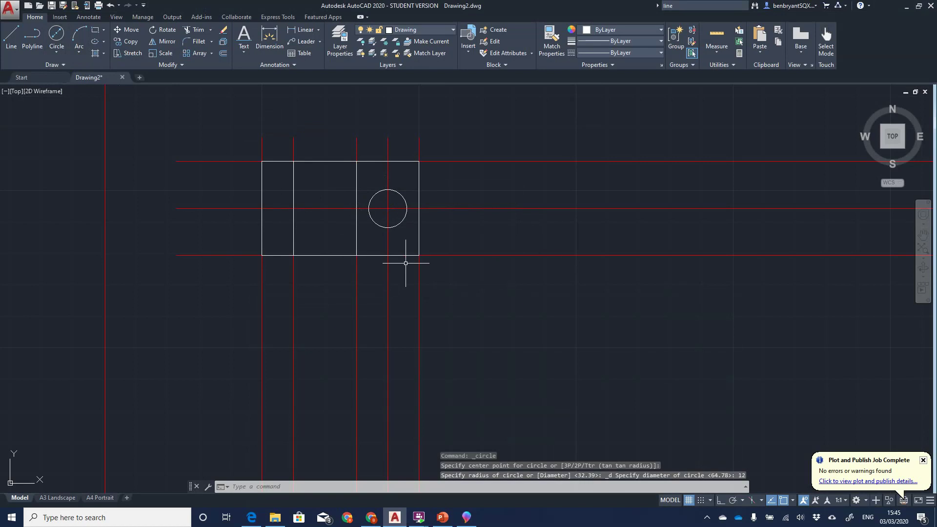
left_click(468, 520)
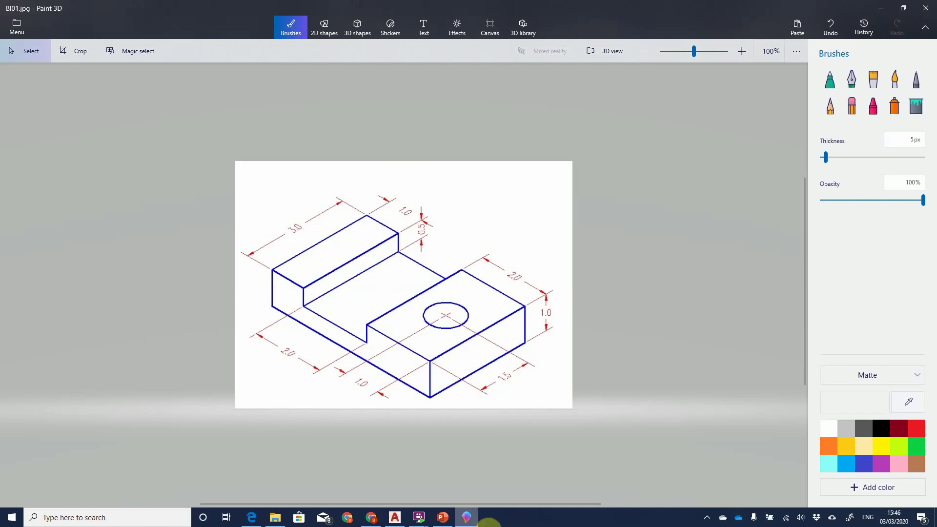
left_click(468, 520)
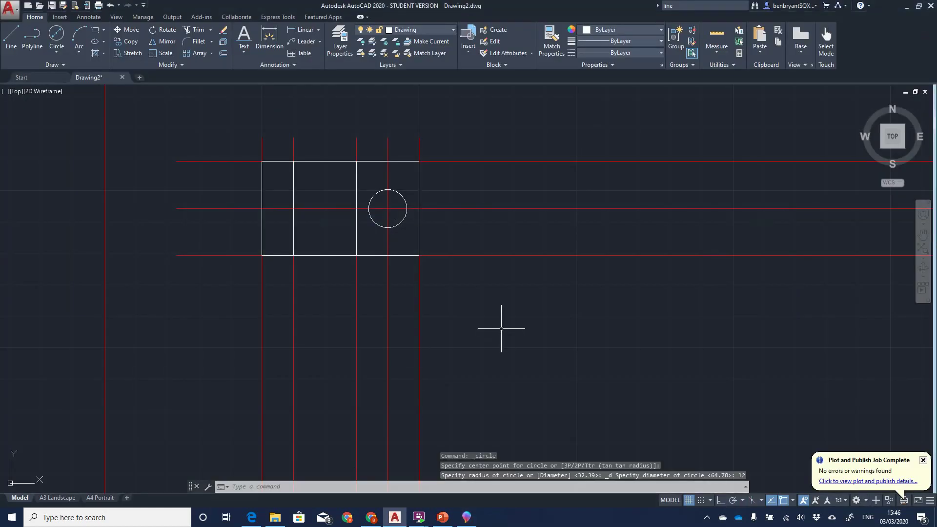
Offset the horizontal construction line 50 units downward and compare with the reference image
type("offset")
key("Return")
type("50")
key("Return")
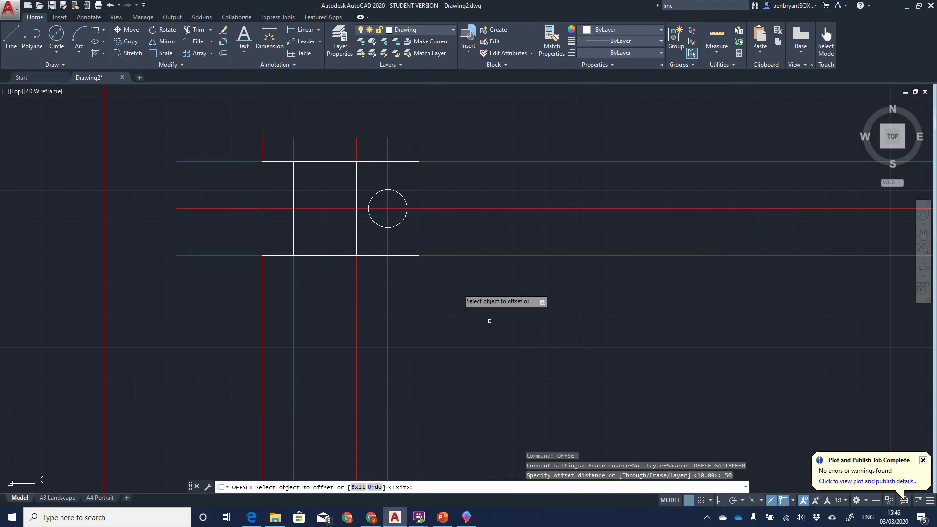
left_click(450, 255)
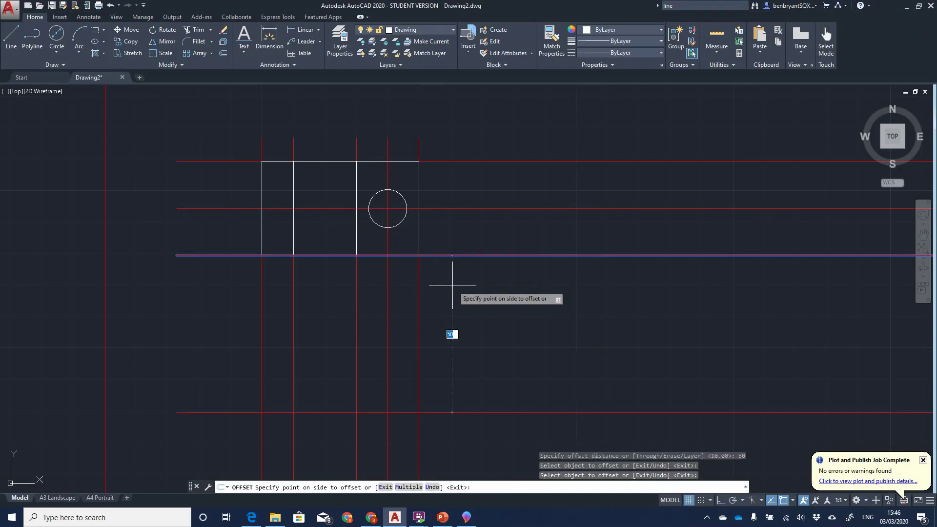
left_click(455, 288)
scroll(488, 300, "down", 3)
key("alt+Tab")
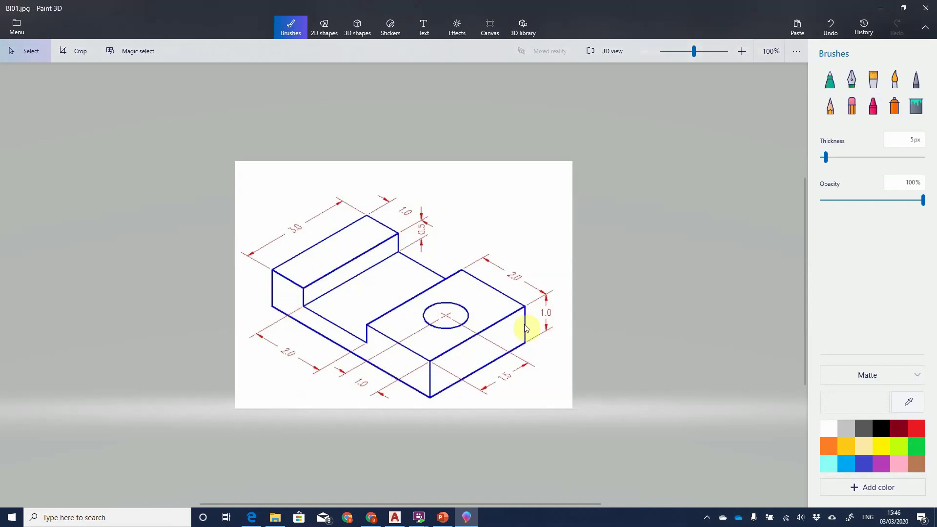
key("alt+Tab")
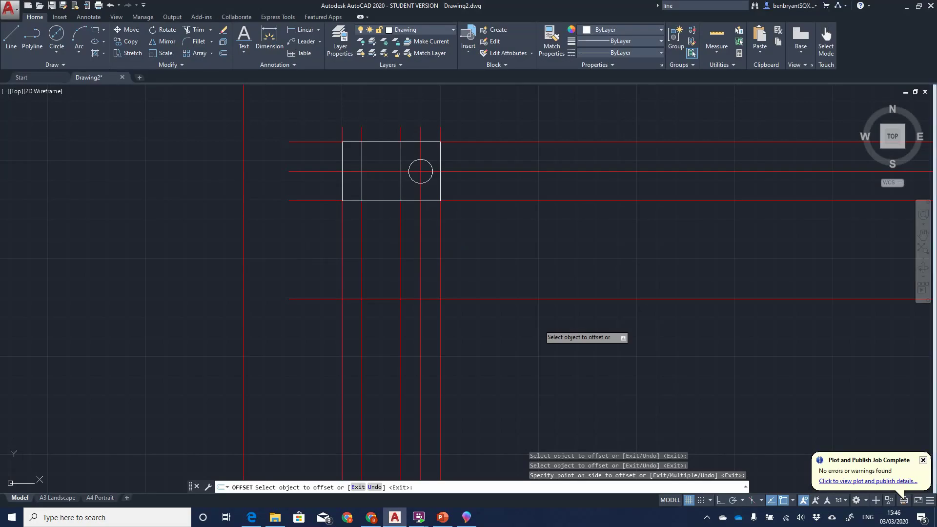
key("alt+Tab")
key("alt+Tab")
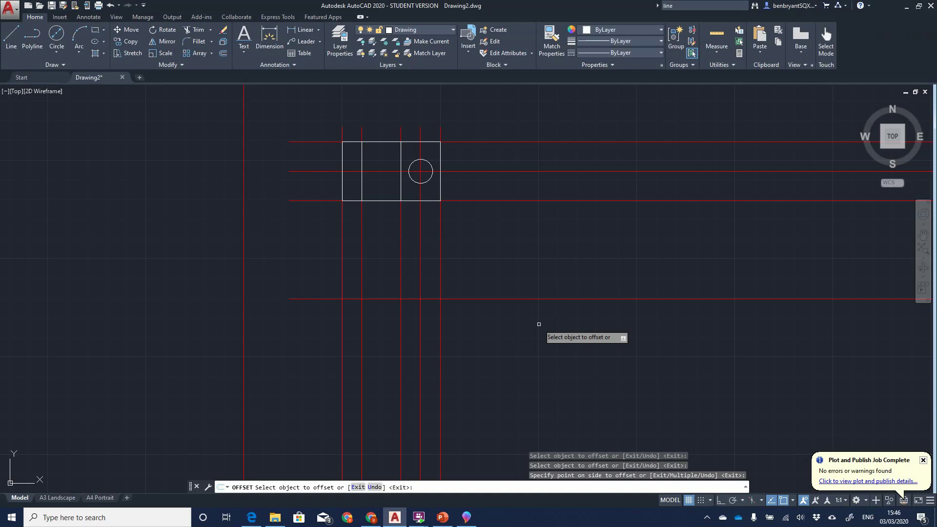
Offset the lower horizontal construction line 10 units below it
key("Return")
key("Return")
type("10")
key("Return")
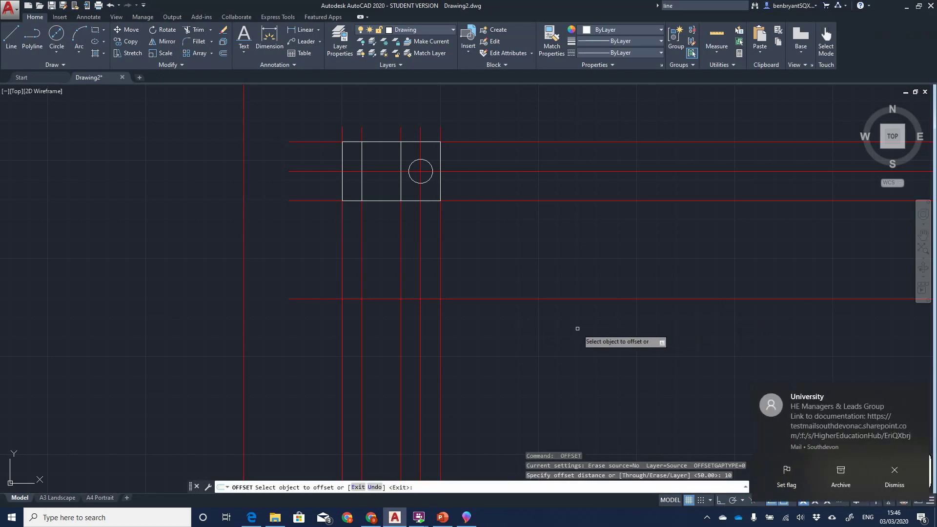
left_click(527, 298)
left_click(623, 368)
left_click(920, 391)
key("alt+Tab")
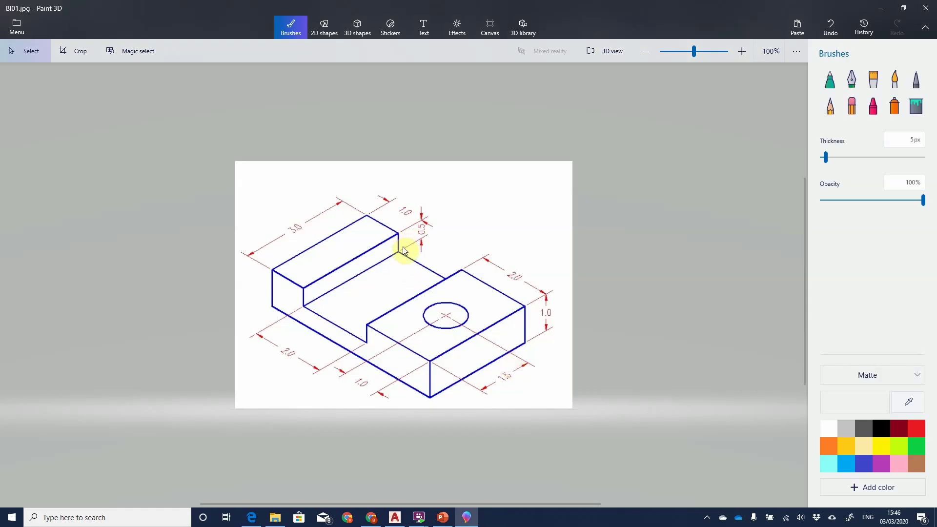
key("alt+Tab")
Add another horizontal construction line offset 5 units below
key("Escape")
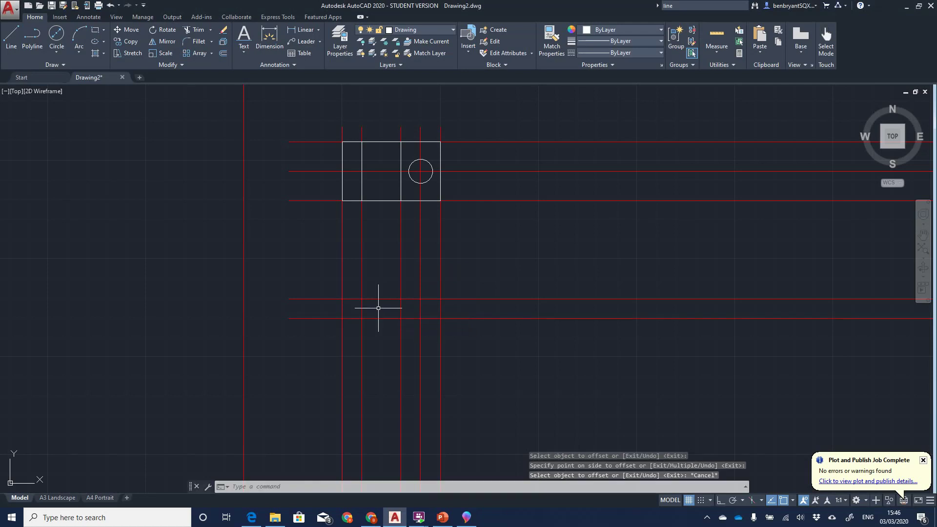
key("Return")
type("5")
key("Return")
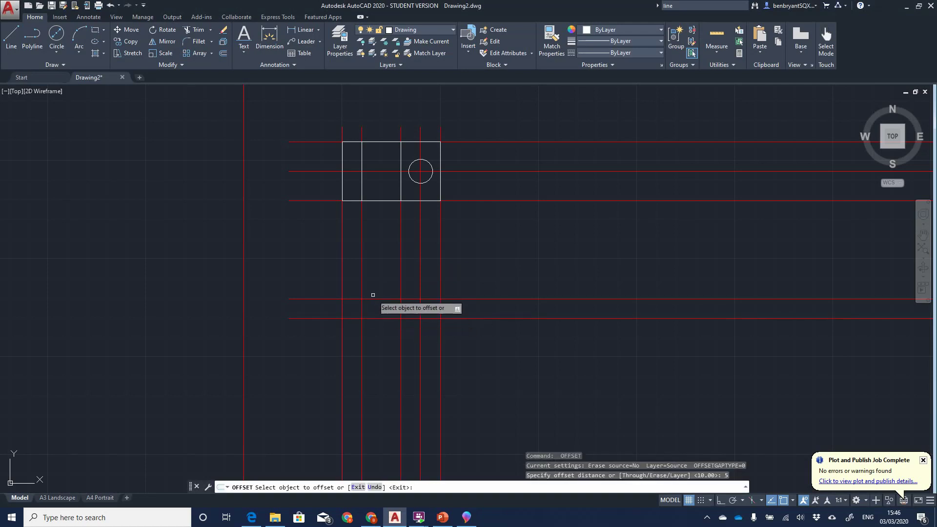
left_click(371, 299)
left_click(376, 308)
scroll(410, 318, "up", 2)
scroll(408, 318, "up", 3)
scroll(299, 289, "down", 1)
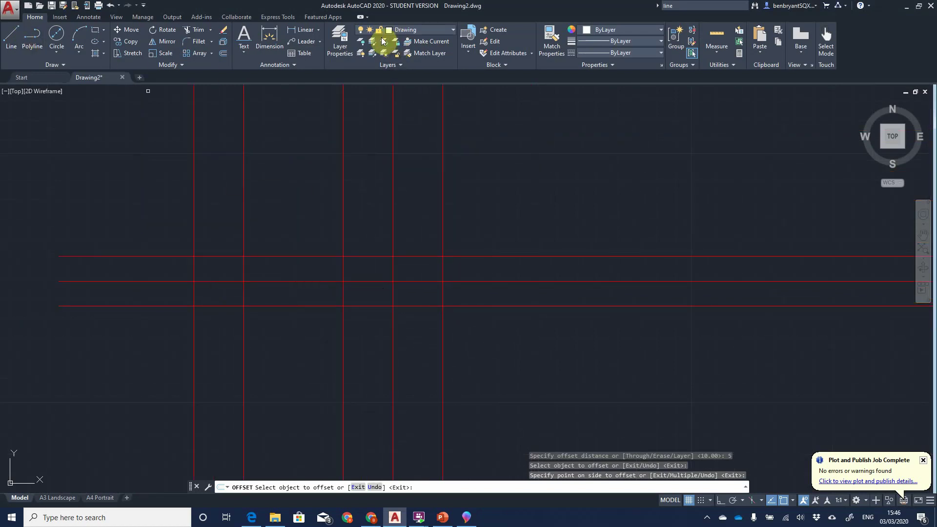
left_click(11, 38)
key("alt+Tab")
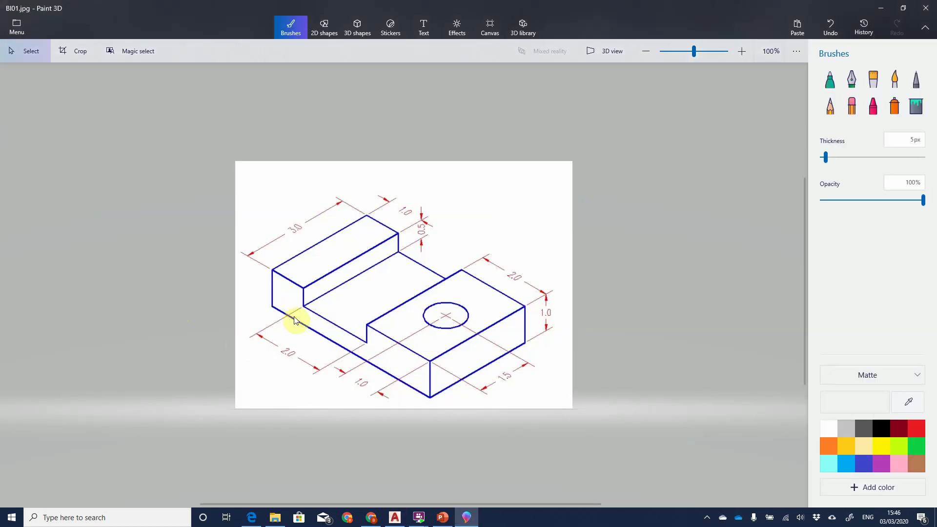
Trace the closed stepped front-view outline with raised ends and a lowered middle slot using LINE
key("alt+Tab")
left_click(193, 306)
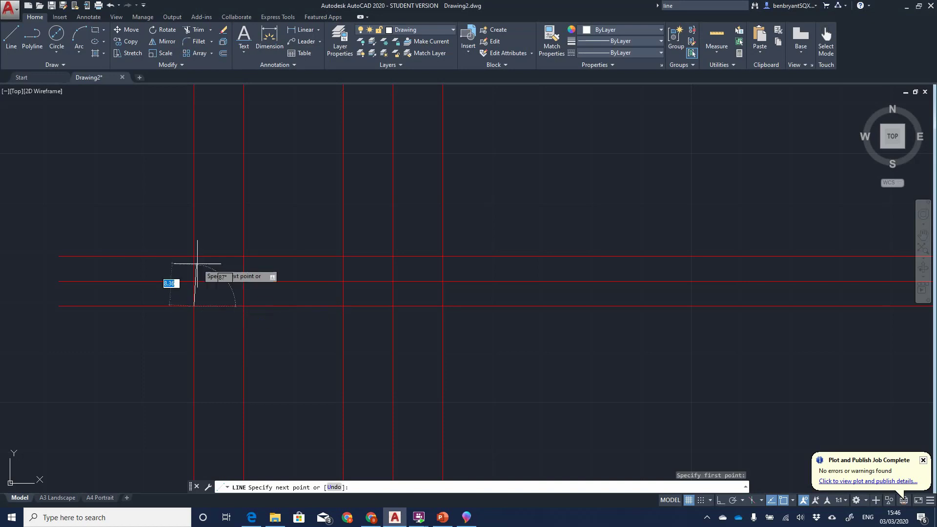
left_click(194, 256)
left_click(244, 256)
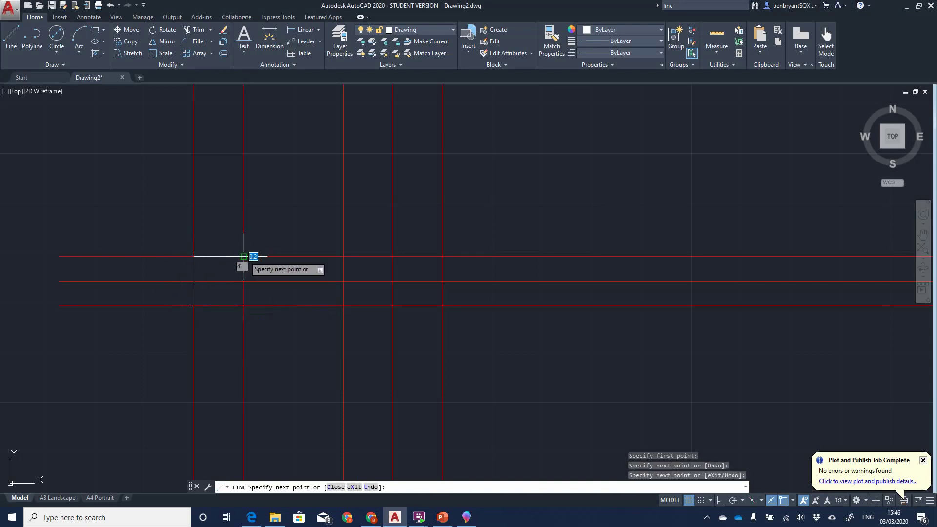
left_click(243, 282)
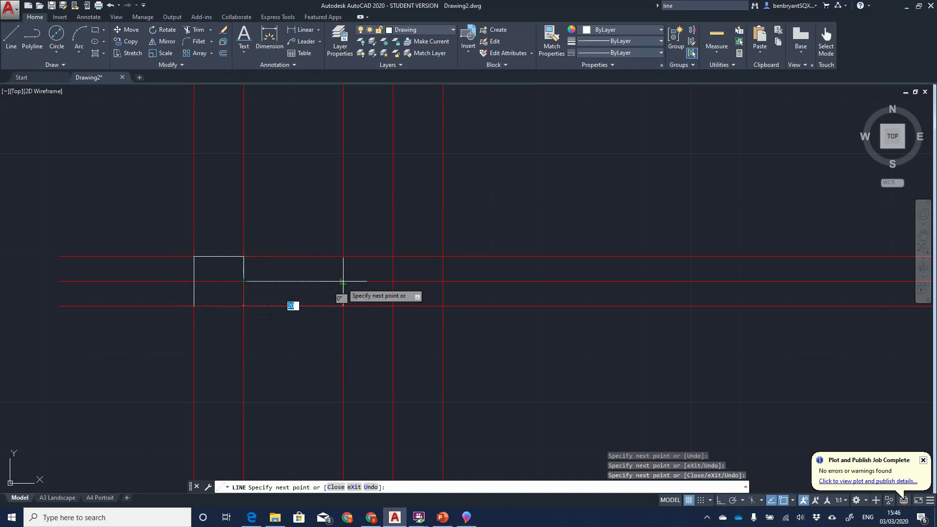
left_click(343, 281)
left_click(343, 256)
left_click(443, 256)
left_click(442, 306)
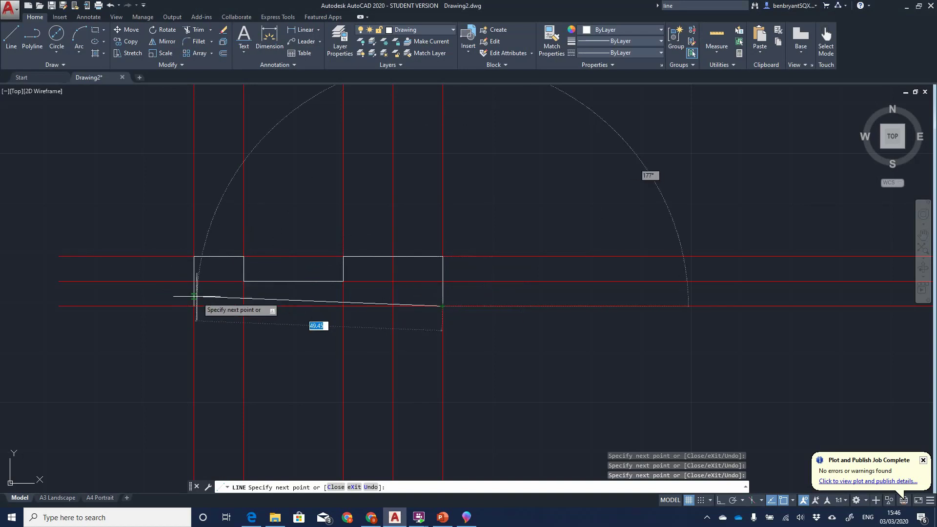
left_click(193, 306)
key("Escape")
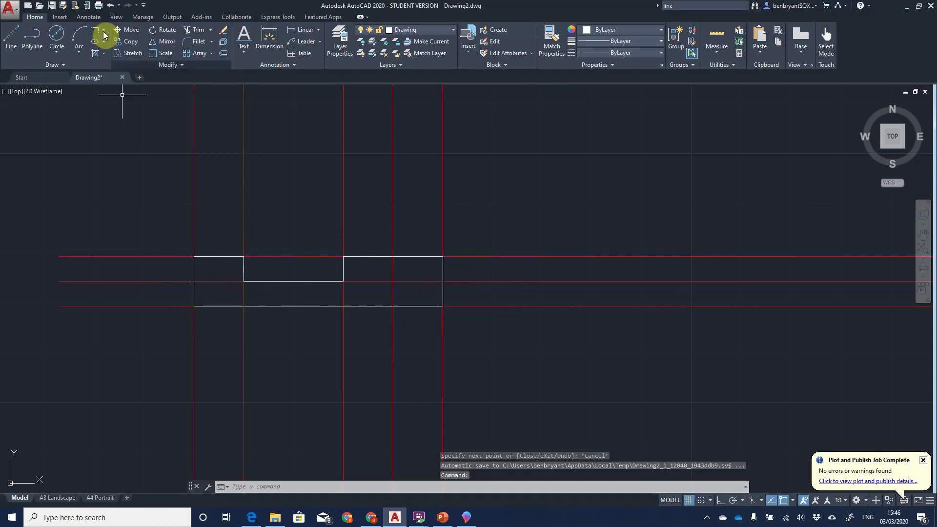
Offset the hole's vertical centre line 6 units to each side
key("space")
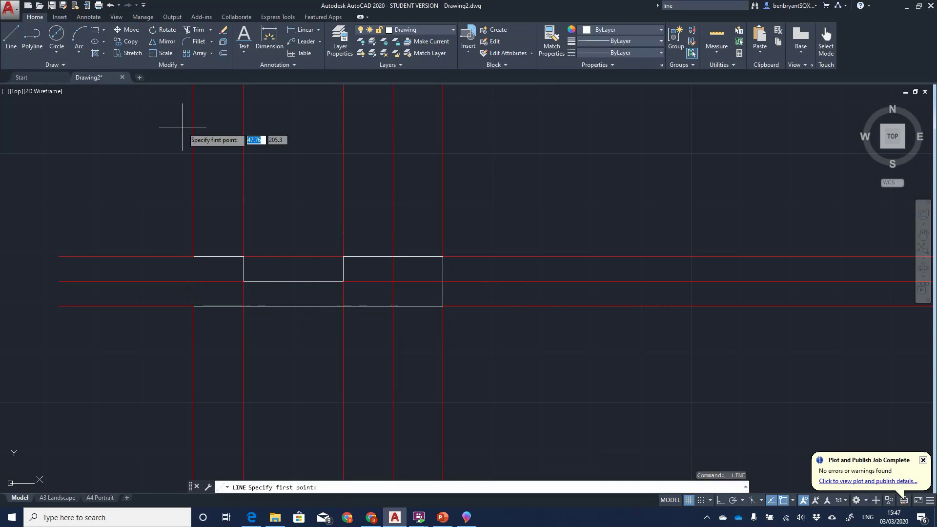
key("Escape")
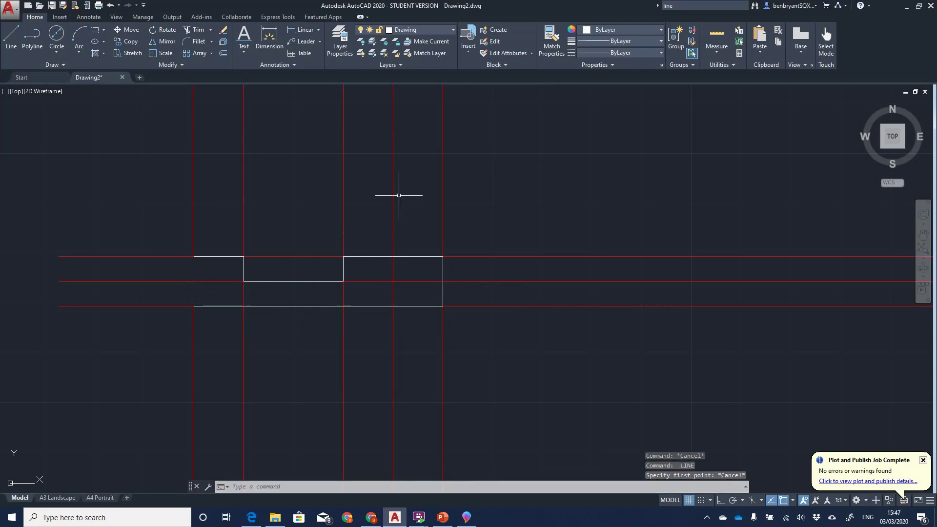
key("Return")
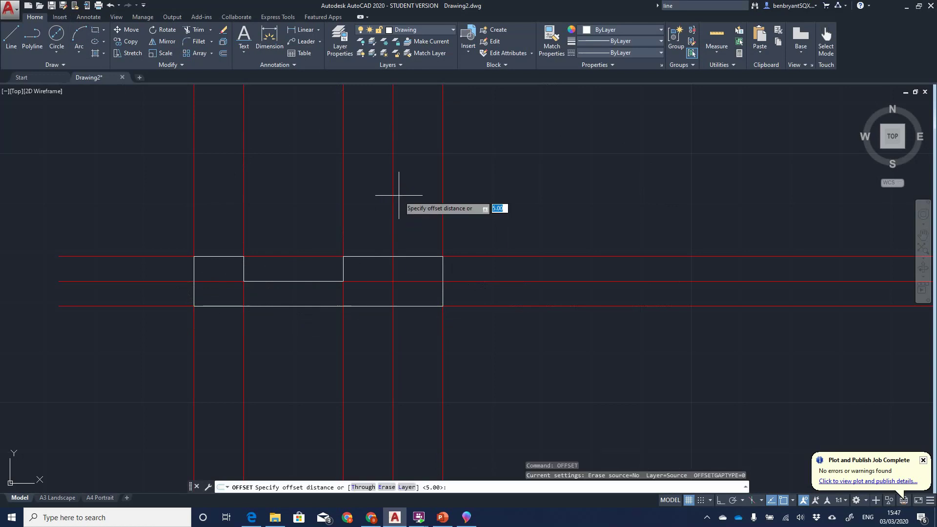
type("6")
key("Return")
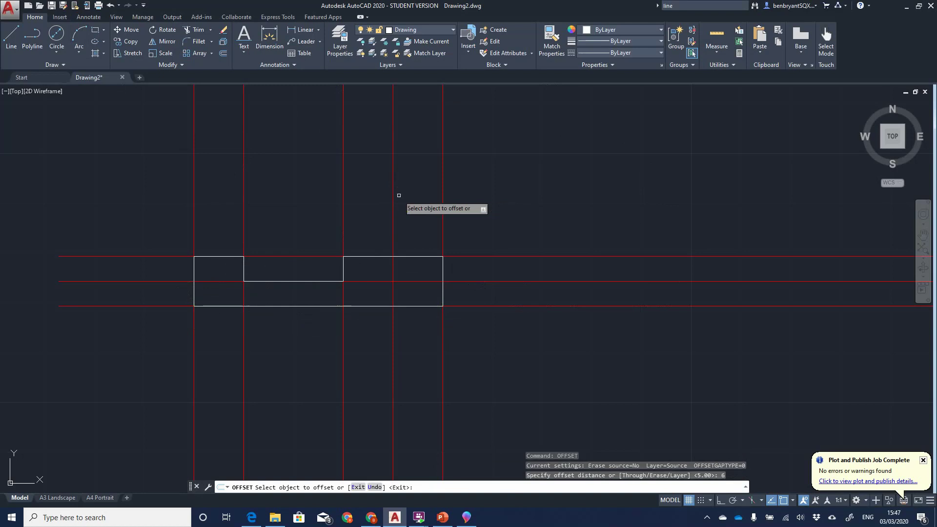
left_click(393, 264)
left_click(408, 266)
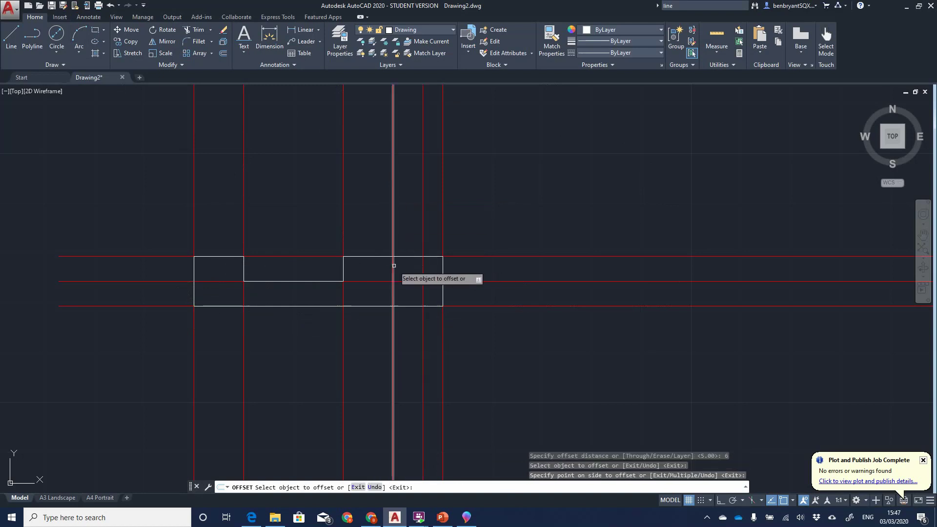
left_click(393, 270)
left_click(376, 256)
On the Hidden layer, draw the two vertical hidden edges of the hole through the front view
left_click(410, 31)
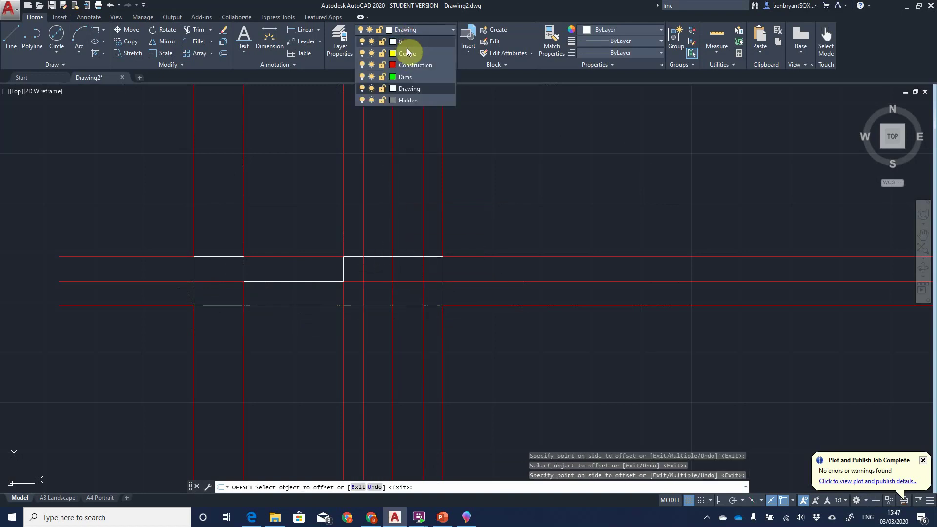
left_click(410, 103)
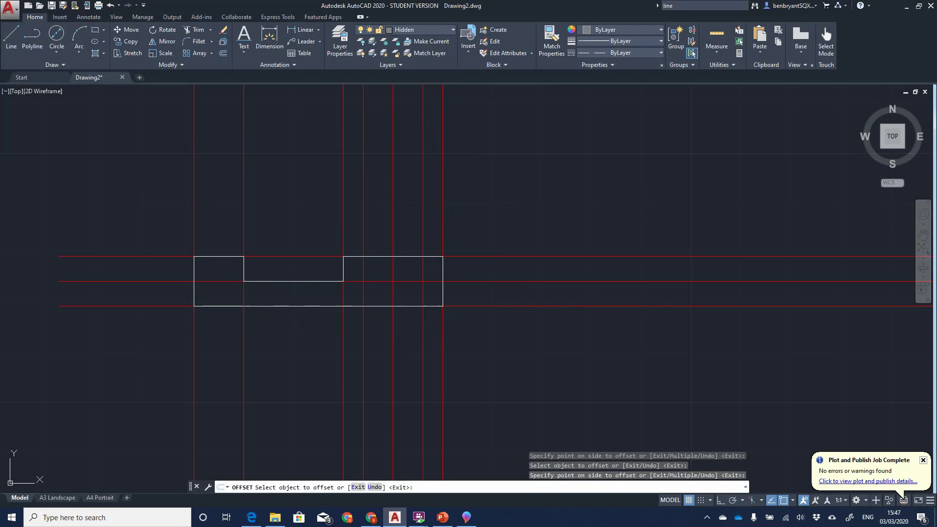
left_click(16, 37)
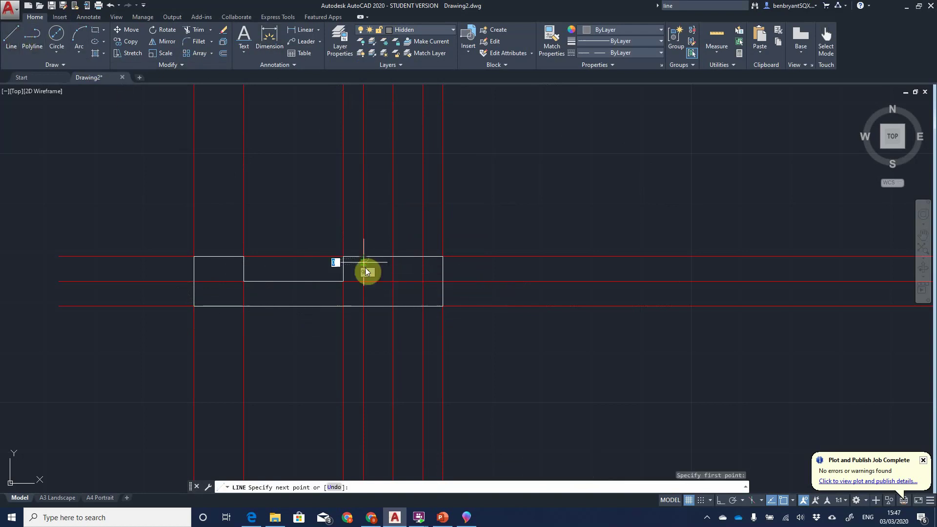
left_click(389, 281)
key("Escape")
key("space")
left_click(423, 257)
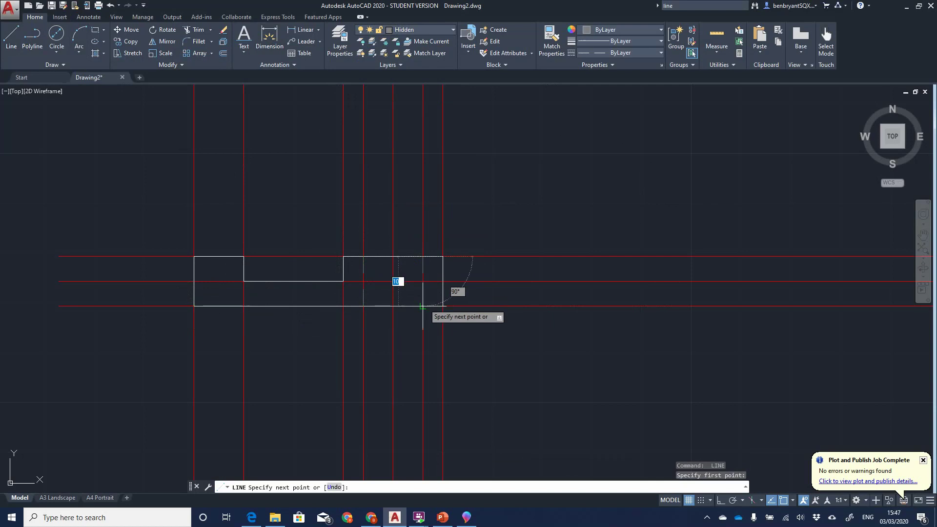
left_click(422, 306)
key("Return")
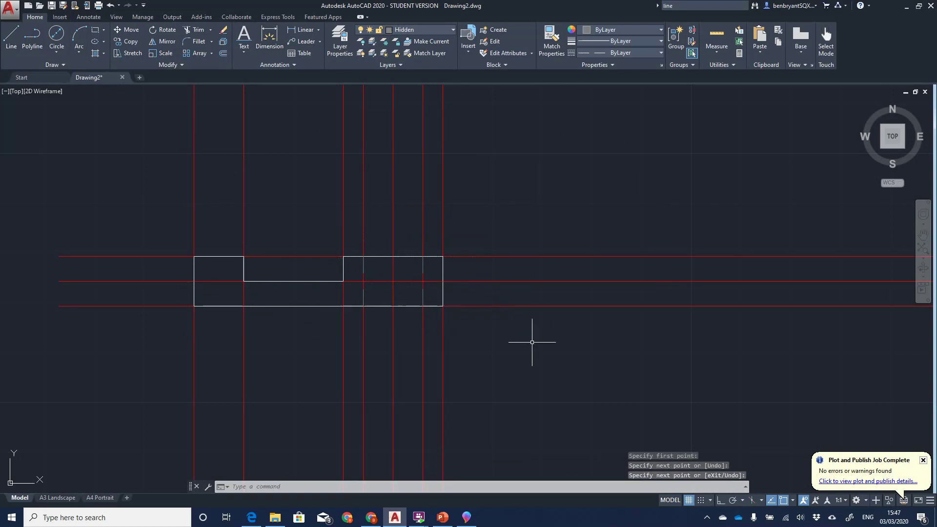
Toggle the Construction layer off and back on to check the views, then centre them on screen
left_click(408, 33)
left_click(362, 65)
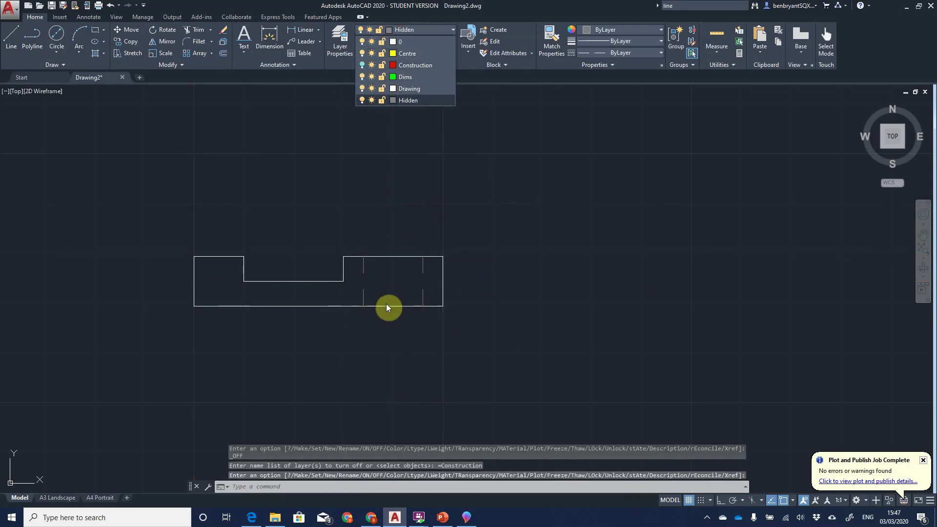
left_click(362, 65)
scroll(557, 220, "down", 3)
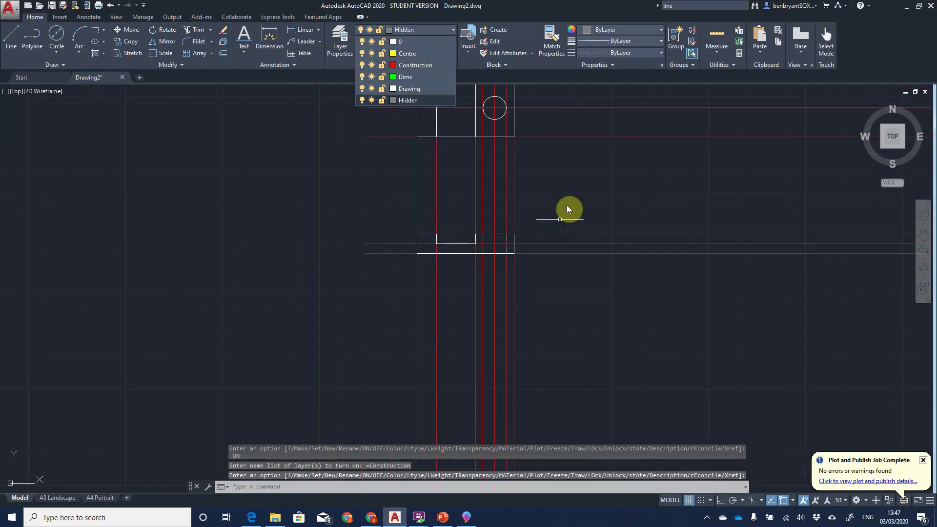
left_click(573, 204)
mouse_move(465, 260)
middle_mouse_down()
mouse_move(379, 266)
mouse_move(320, 304)
middle_mouse_up()
key("Escape")
key("Escape")
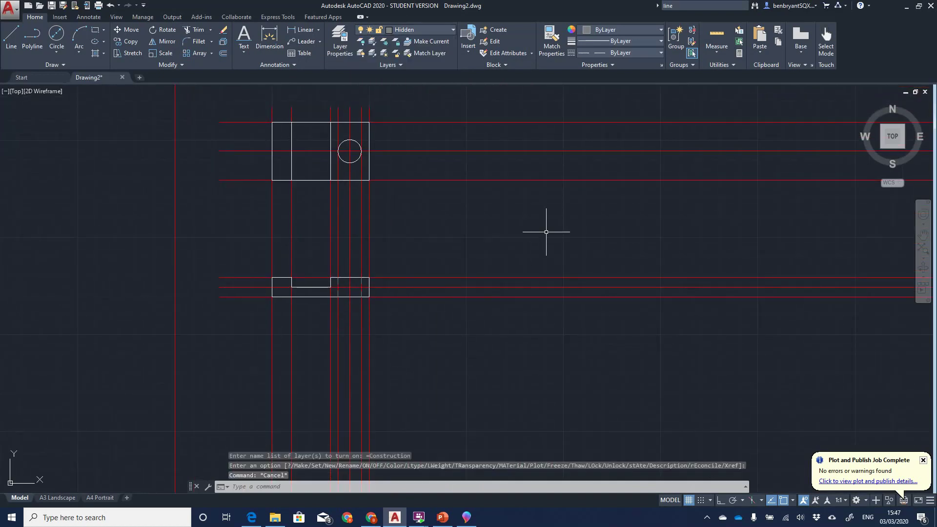
Offset a vertical construction line 50 units to the right of the views
type("offset")
key("Return")
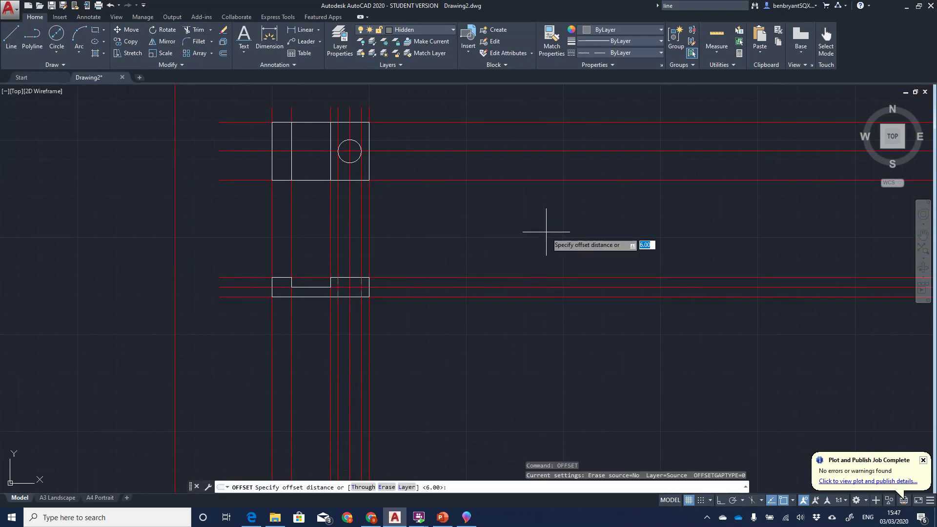
type("50")
key("Return")
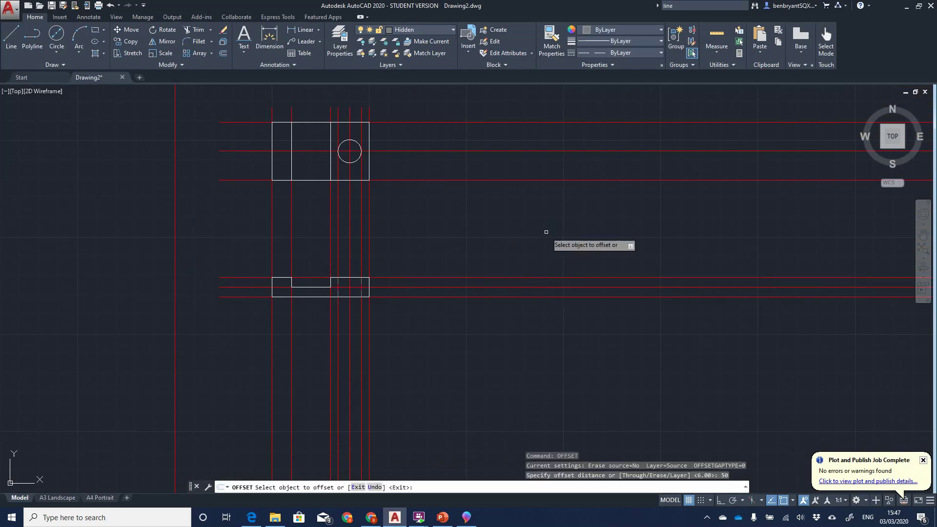
left_click(369, 234)
left_click(425, 229)
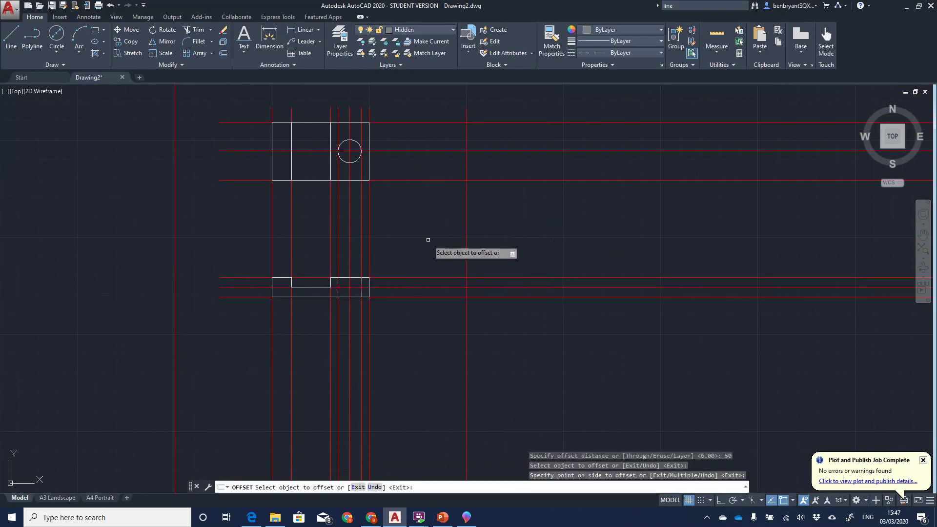
key("alt+Tab")
key("alt+Tab")
key("Escape")
Offset the new vertical line a further 30 units to the right
key("Return")
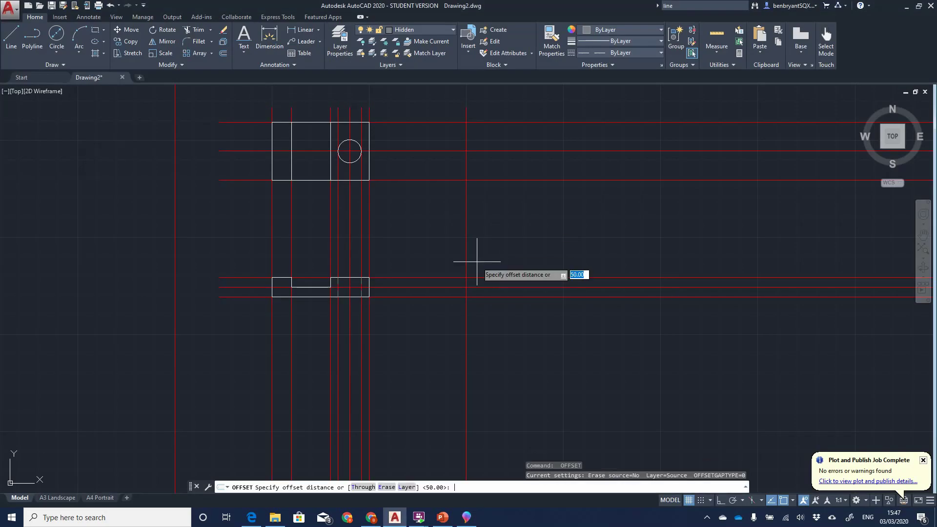
type("30")
key("Return")
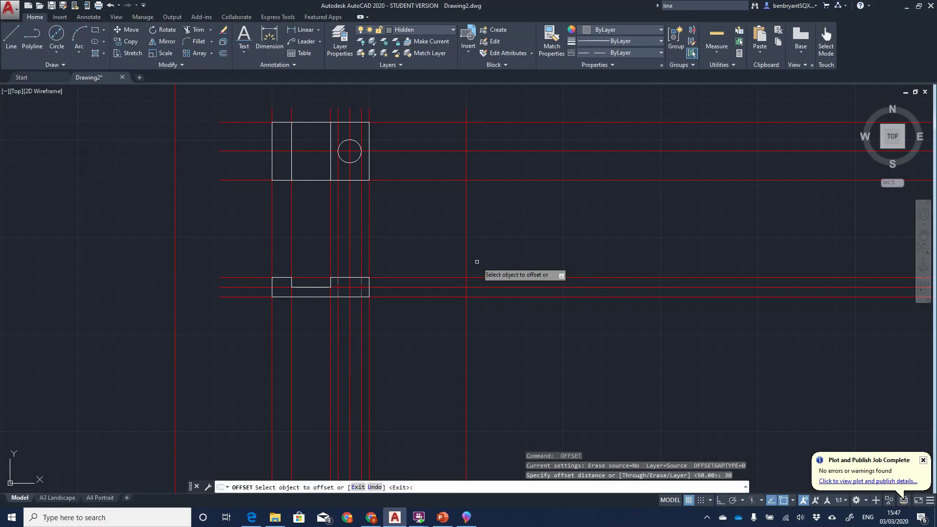
left_click(466, 219)
key("Escape")
key("Escape")
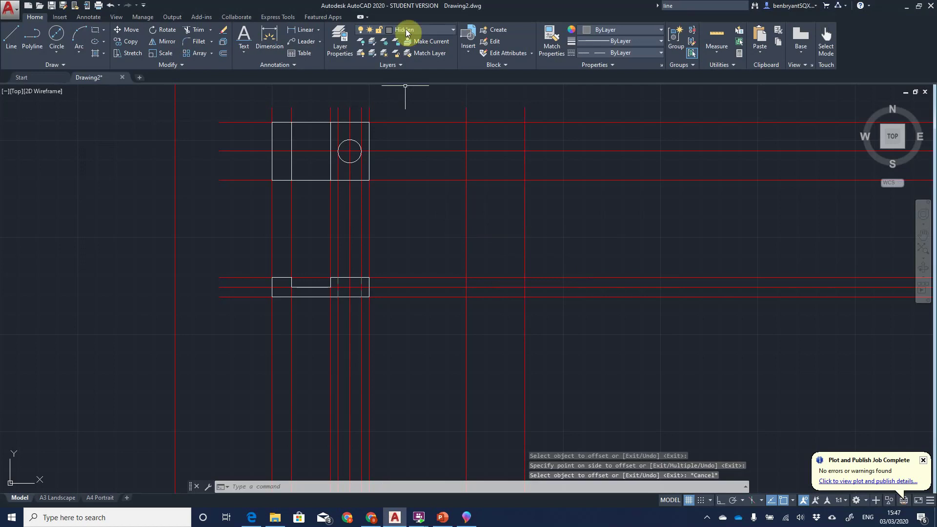
left_click(407, 31)
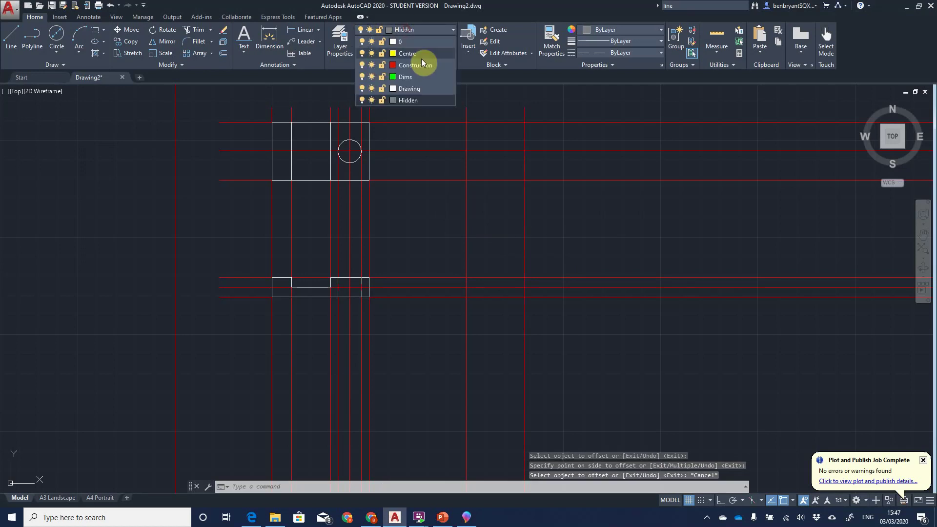
On the Drawing layer, draw the side-view rectangle between the construction-line intersections
left_click(417, 88)
left_click(11, 37)
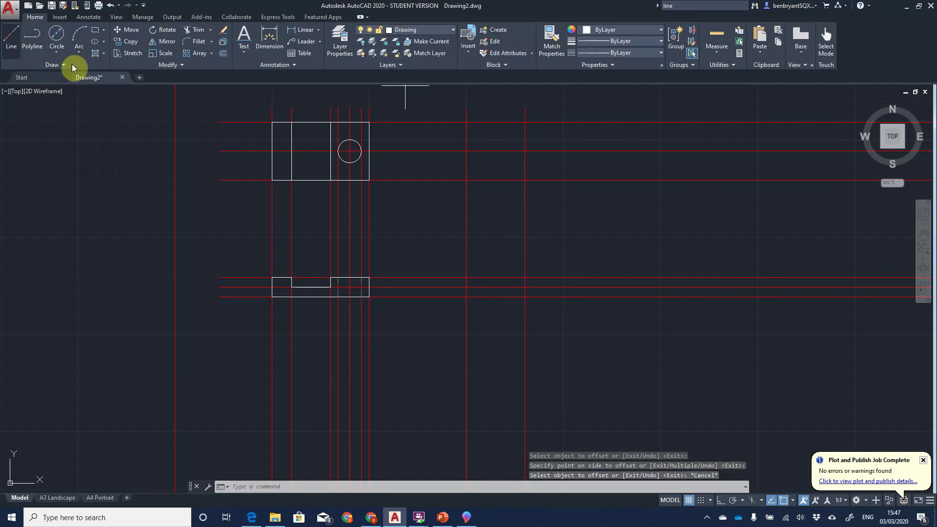
left_click(466, 296)
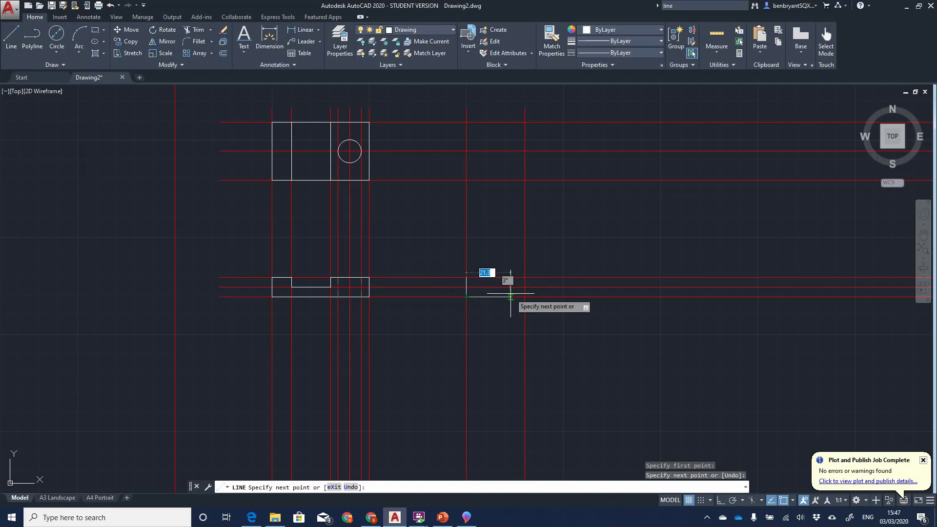
left_click(525, 296)
left_click(524, 277)
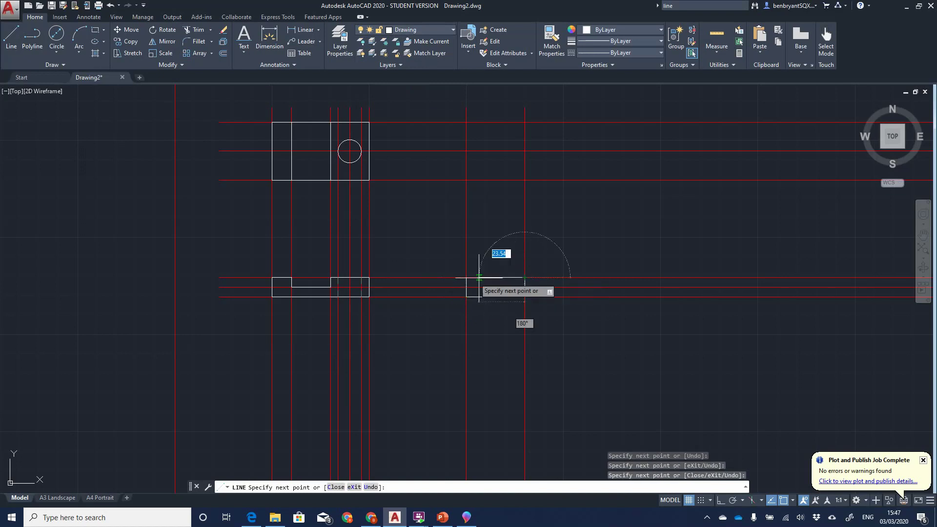
left_click(466, 277)
key("Escape")
key("alt+Tab")
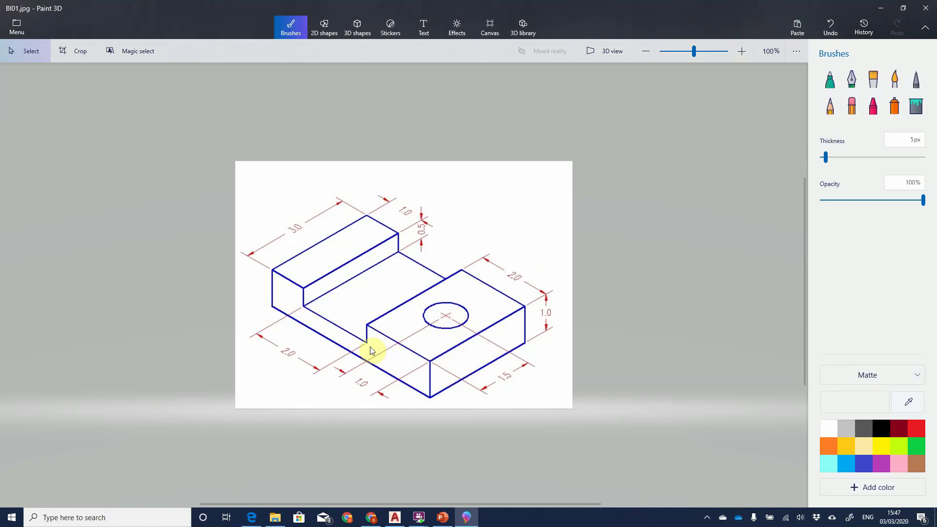
key("alt+Tab")
scroll(550, 192, "up", 2)
middle_click_drag(549, 192, 458, 241)
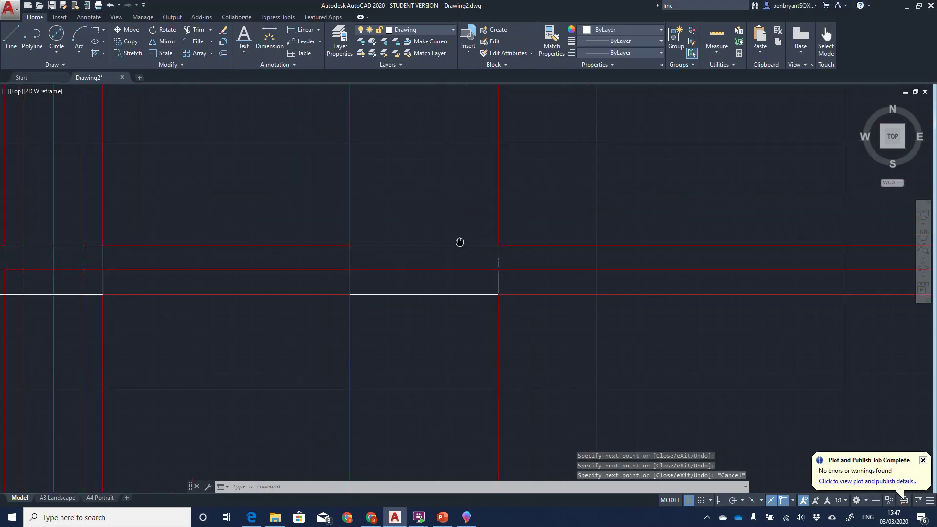
On the Hidden layer, draw a horizontal hidden line across the rectangle's middle
left_click(416, 32)
left_click(420, 84)
left_click(12, 43)
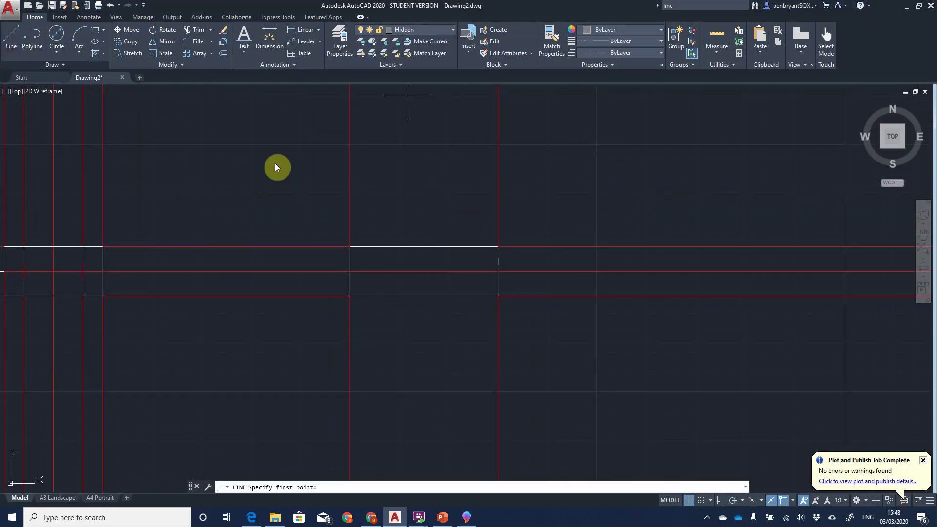
left_click(350, 271)
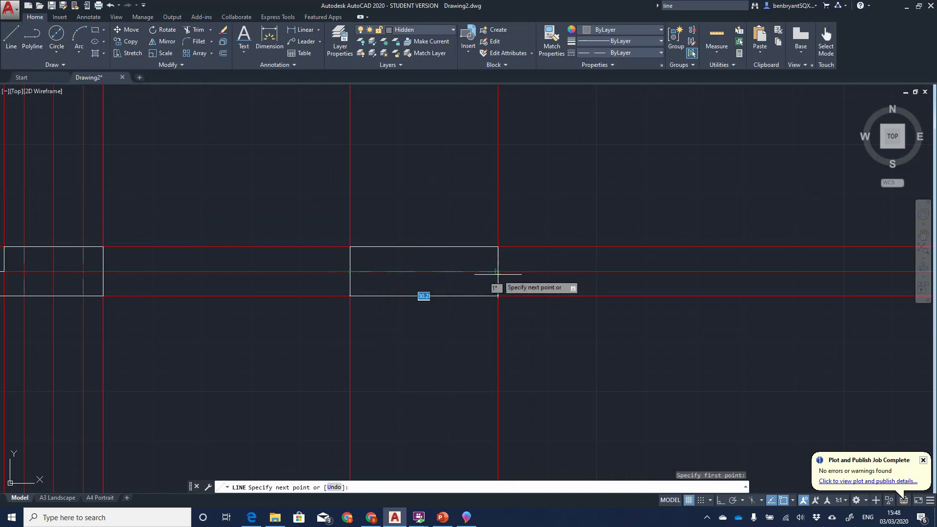
left_click(498, 272)
key("Escape")
key("Return")
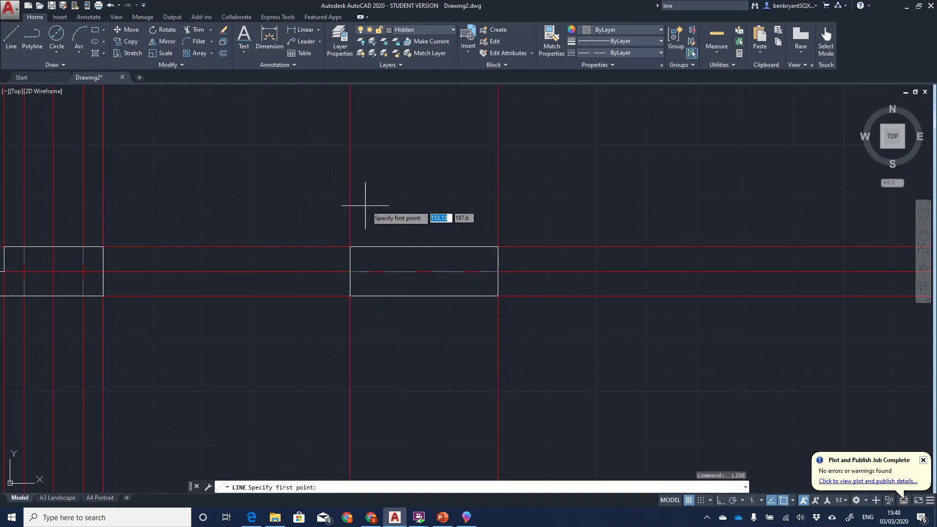
key("Escape")
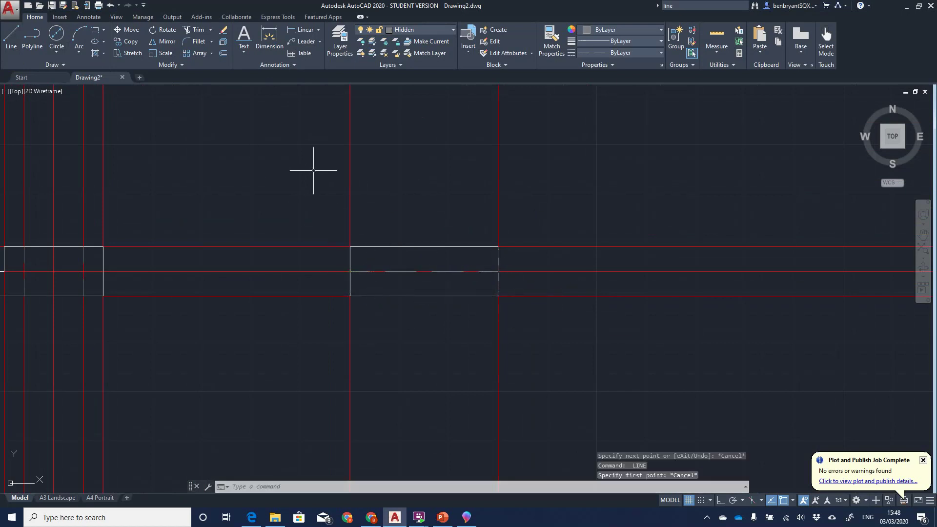
Offset a vertical construction line 15 right, then offset that line 6 to each side
key("Return")
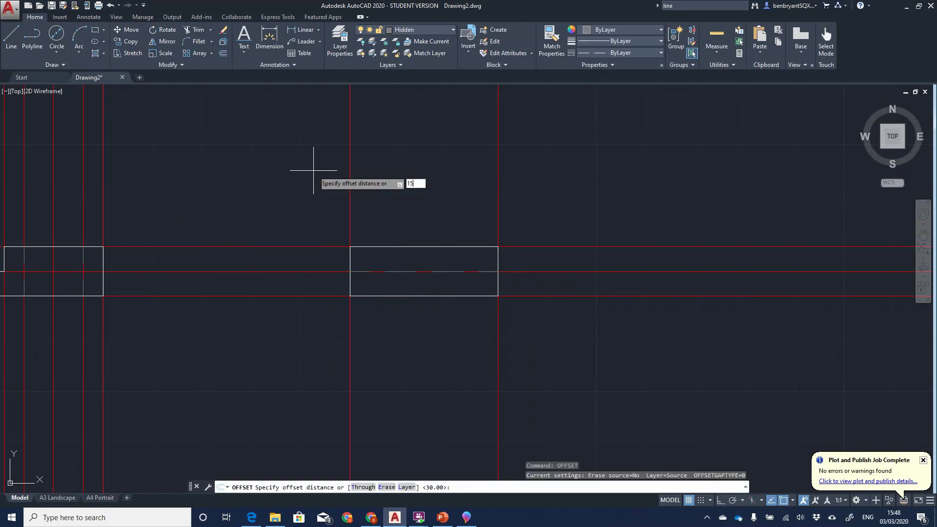
key("Return")
left_click(349, 164)
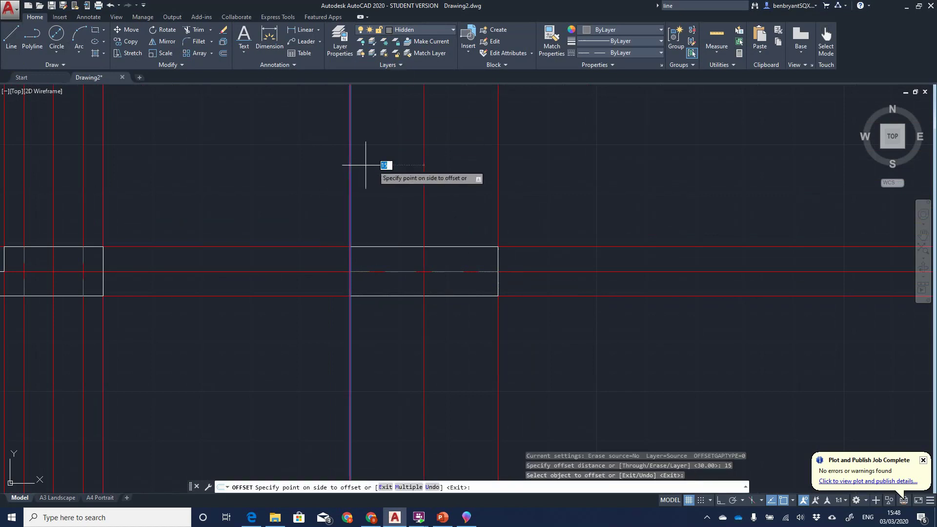
left_click(430, 165)
key("Return")
key("Return")
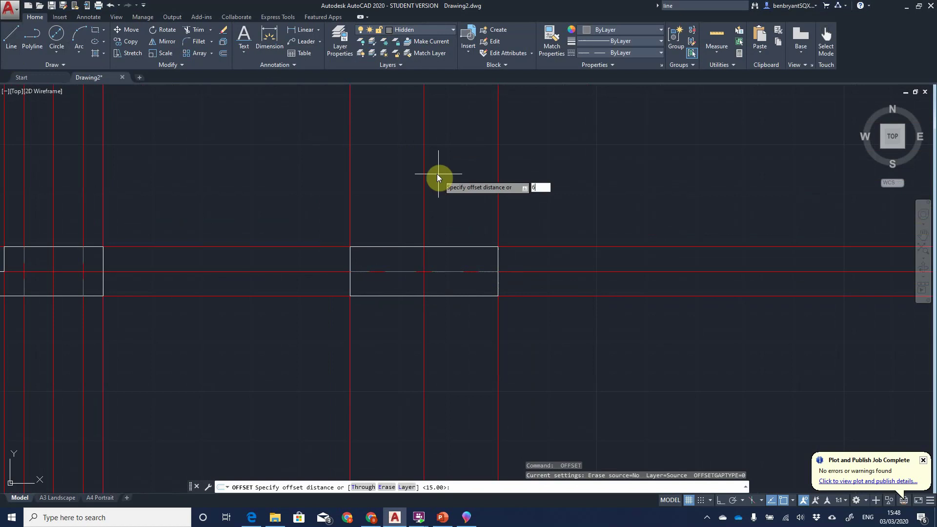
type("6")
key("Return")
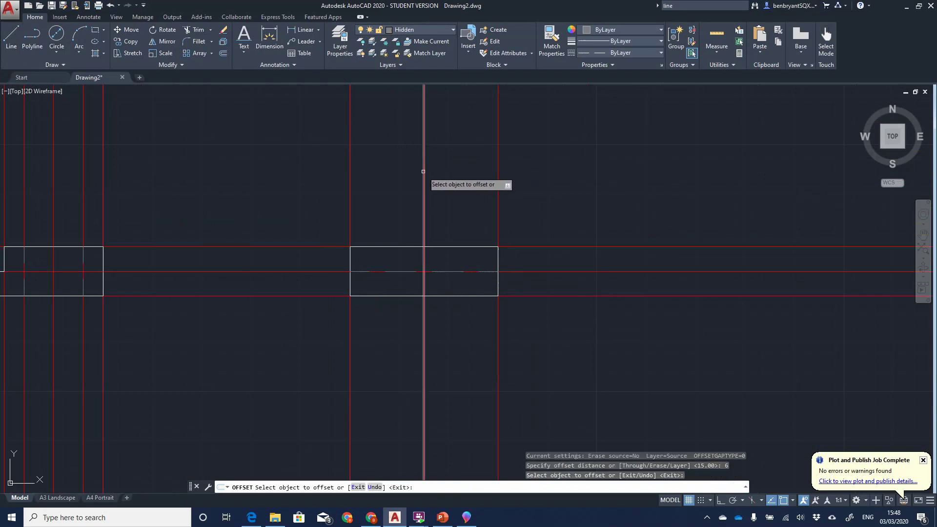
left_click(423, 171)
left_click(442, 172)
left_click(426, 177)
left_click(395, 192)
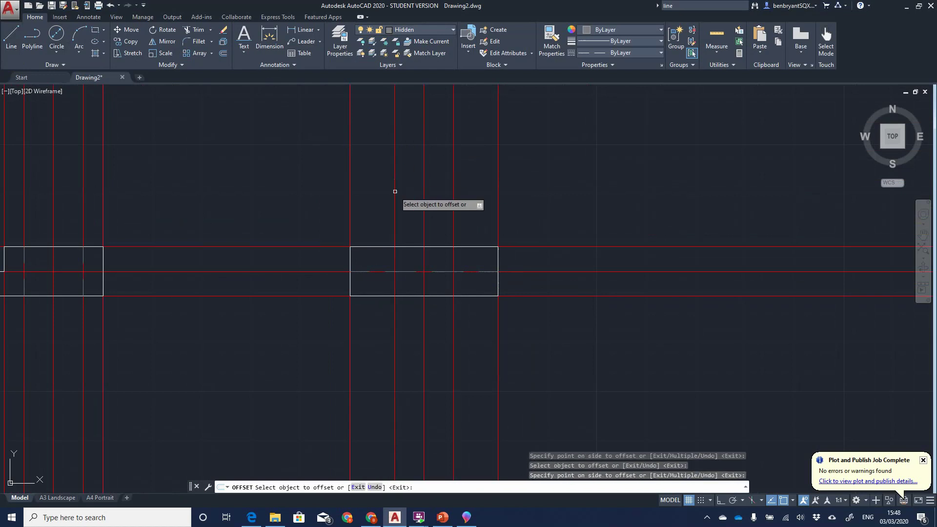
Draw two vertical hidden lines from the rectangle's top edge down to the middle line
left_click(21, 40)
left_click(393, 267)
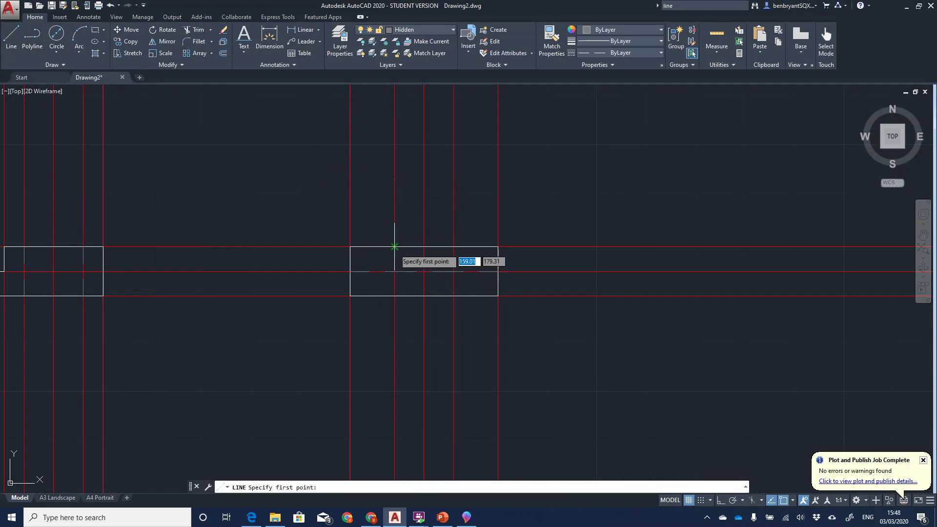
left_click(394, 295)
key("Return")
key("Return")
left_click(453, 246)
left_click(453, 296)
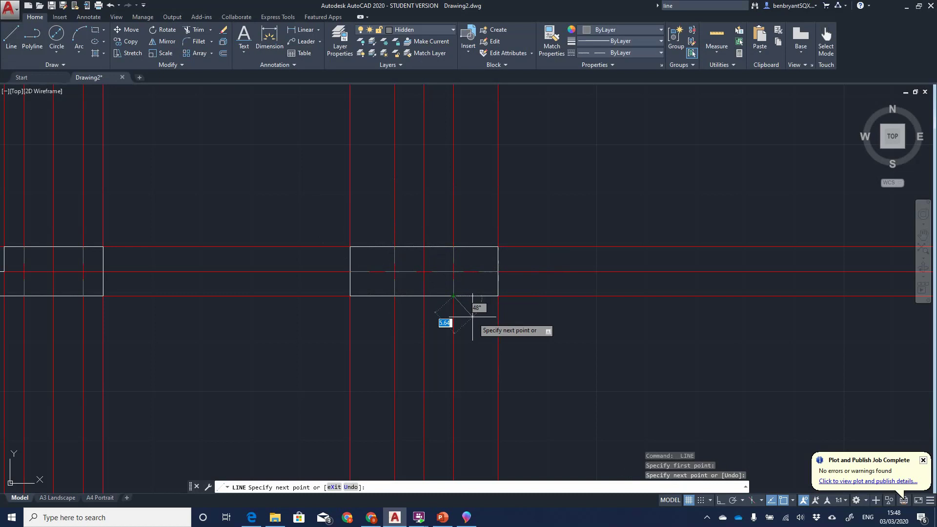
key("Escape")
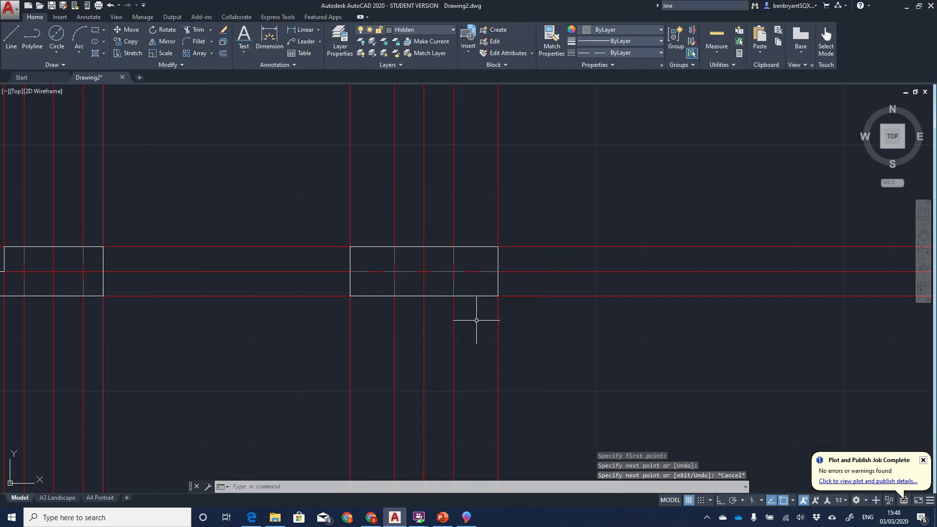
Turn off the Construction layer, keeping the Hidden layer visible
left_click(416, 31)
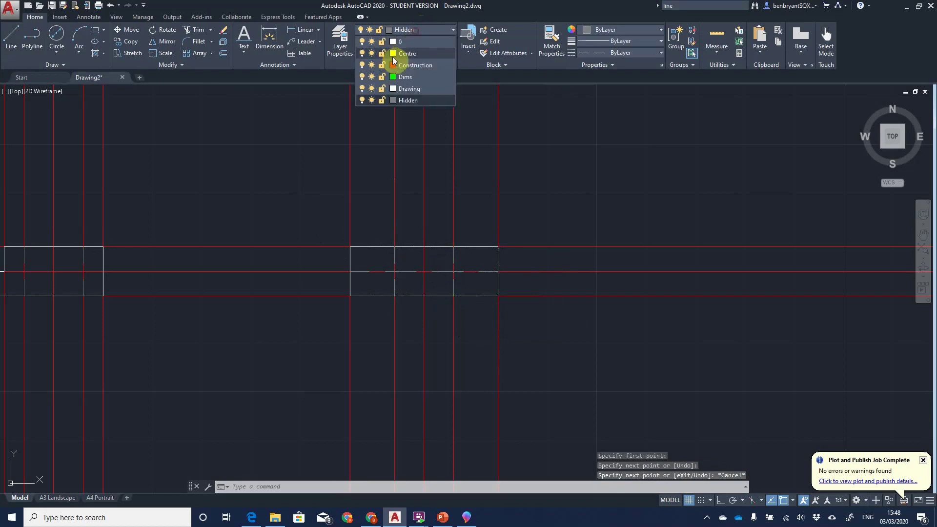
left_click(362, 100)
left_click(450, 248)
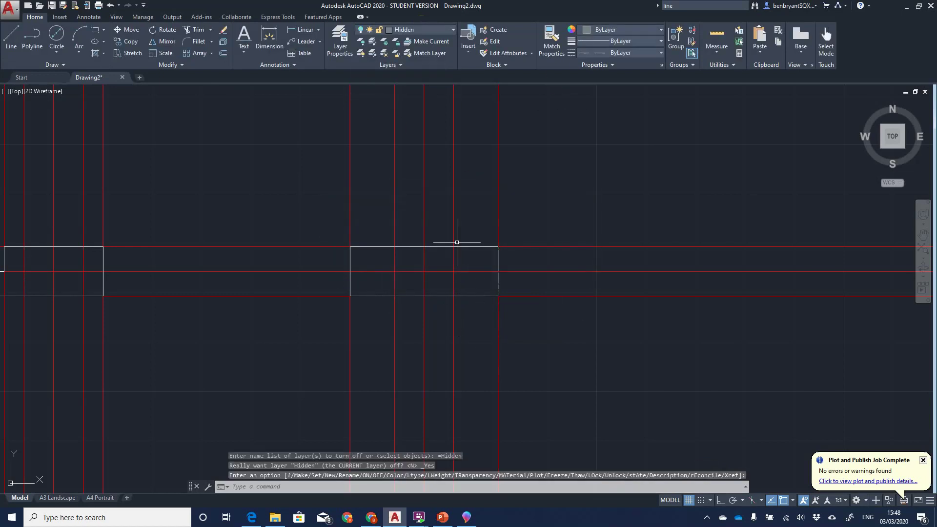
left_click(398, 31)
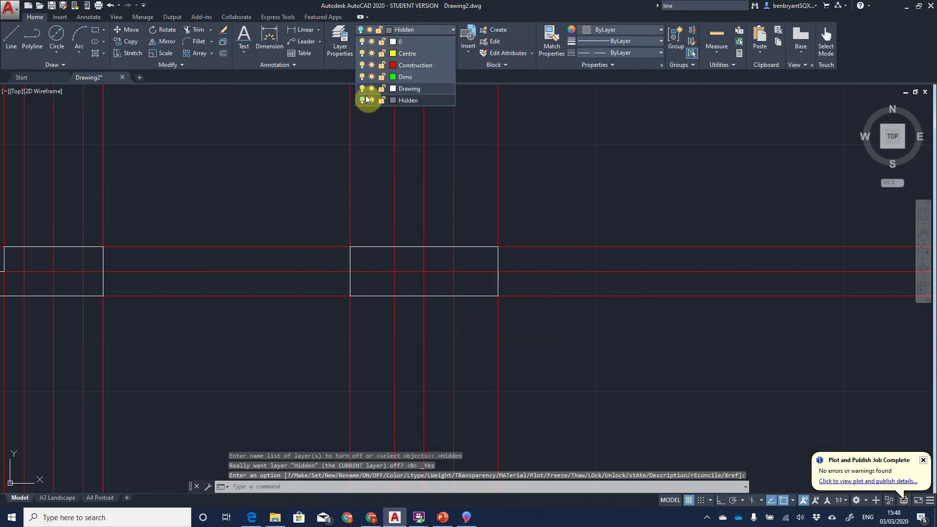
left_click(363, 66)
left_click(431, 29)
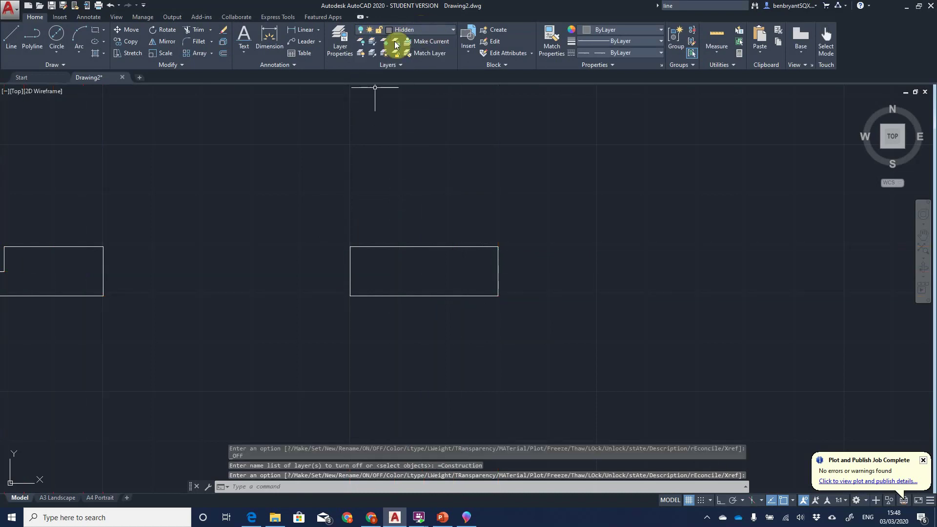
left_click(416, 29)
left_click(363, 101)
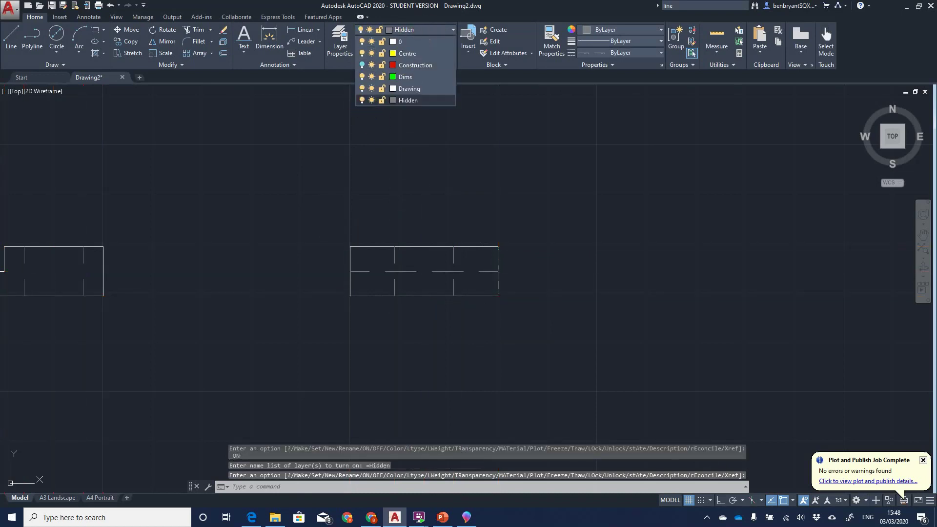
key("Escape")
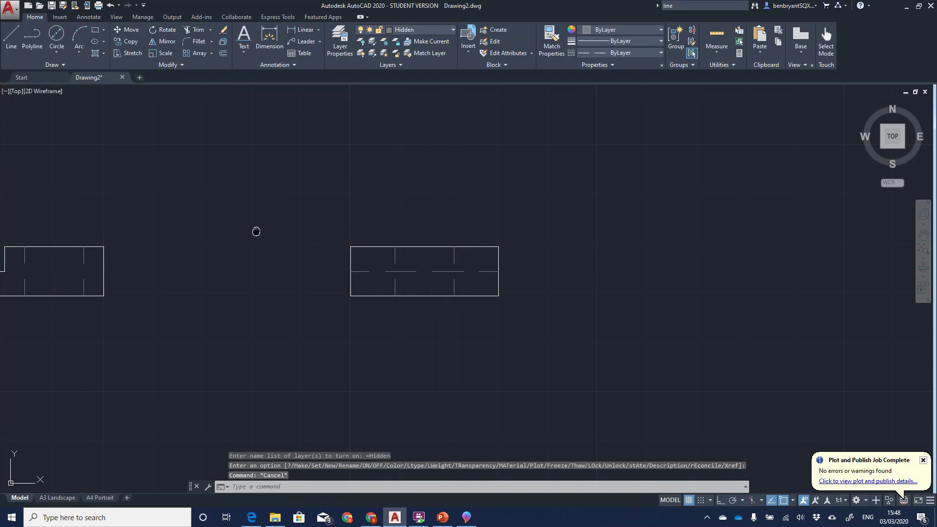
Pan and zoom to frame the plan, front and side views
mouse_move(266, 232)
middle_mouse_down()
mouse_move(548, 255)
mouse_move(517, 318)
middle_mouse_up()
scroll(550, 255, "down", 2)
scroll(523, 300, "down", 2)
mouse_move(512, 275)
middle_mouse_down()
mouse_move(433, 263)
mouse_move(423, 252)
middle_mouse_up()
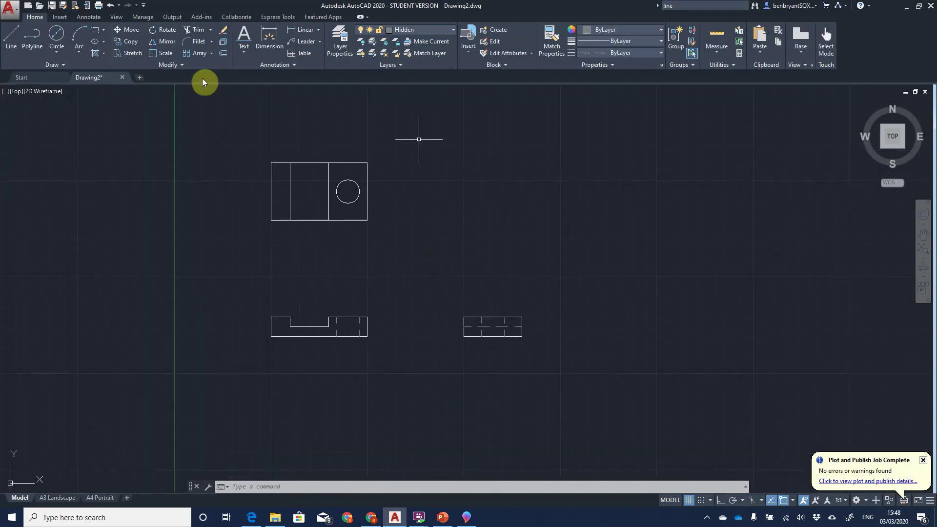
On the A3 Landscape layout, activate the viewport and try 4:1 and 2:1 viewport scales
left_click(64, 500)
left_click(309, 292)
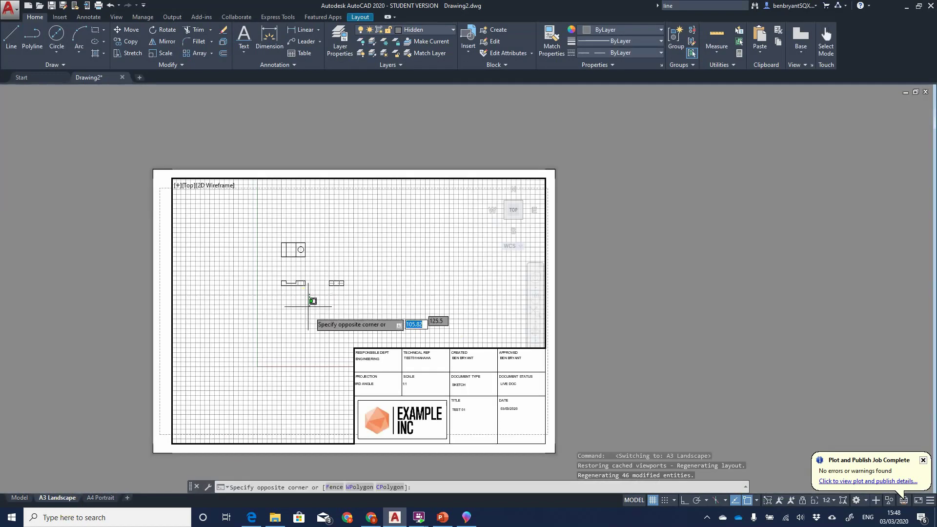
left_click(328, 257)
middle_click_drag(328, 257, 325, 262)
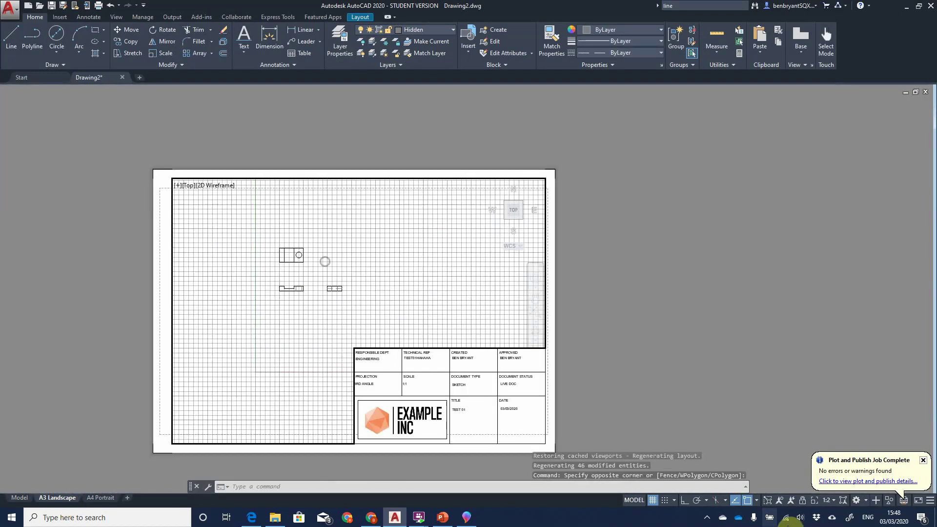
left_click(827, 502)
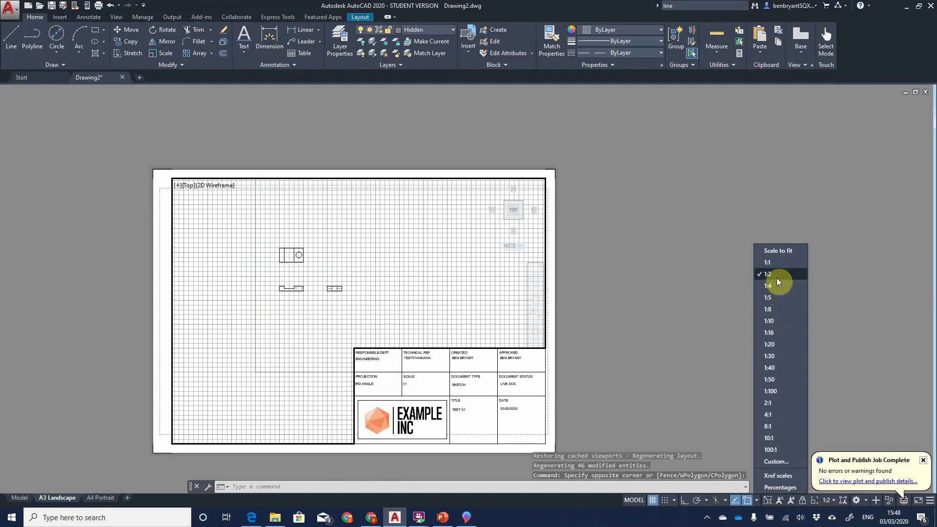
left_click(782, 418)
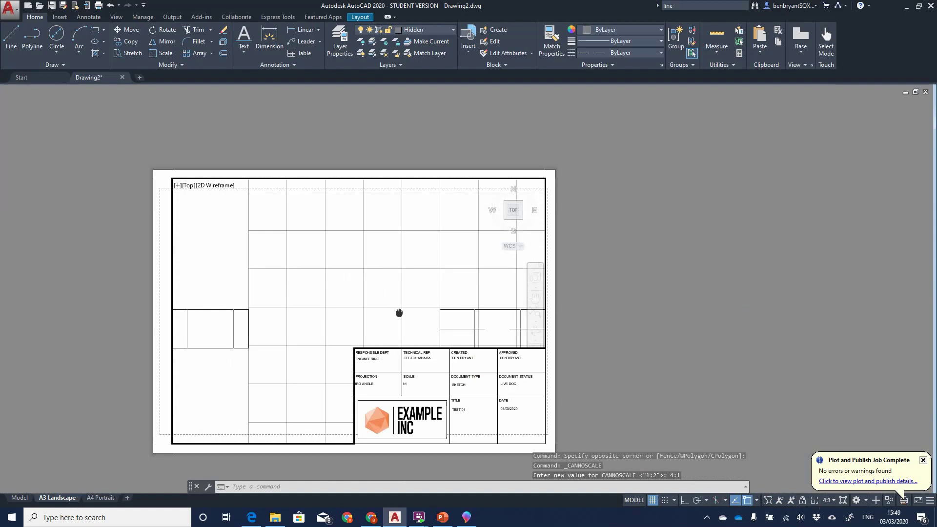
left_click(827, 501)
left_click(795, 401)
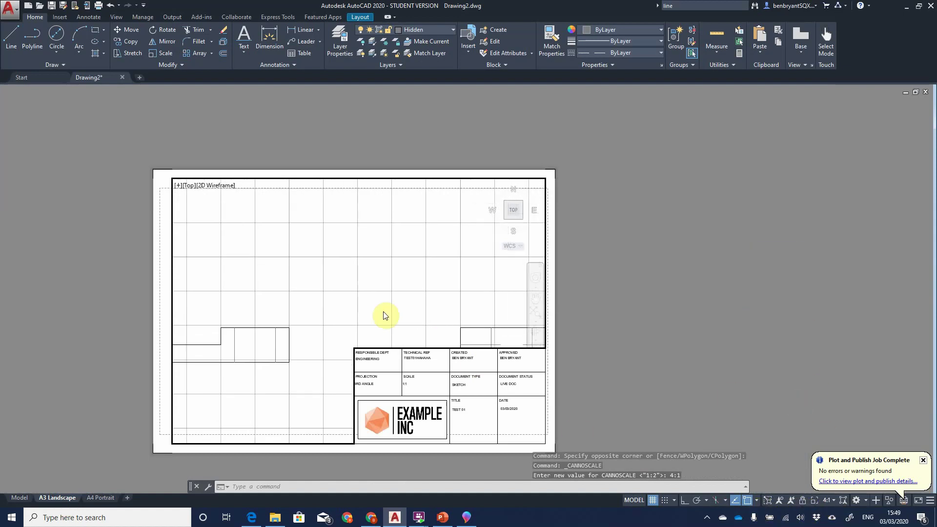
mouse_move(316, 287)
middle_mouse_down()
mouse_move(268, 309)
mouse_move(317, 309)
mouse_move(302, 256)
middle_mouse_up()
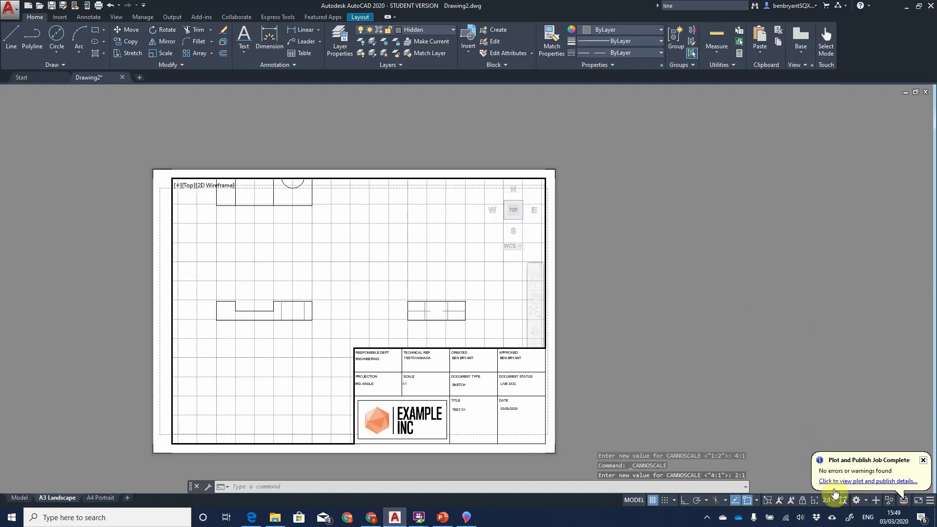
Set the A3 viewport scale to 1:1 and recentre the three views
left_click(825, 500)
left_click(780, 265)
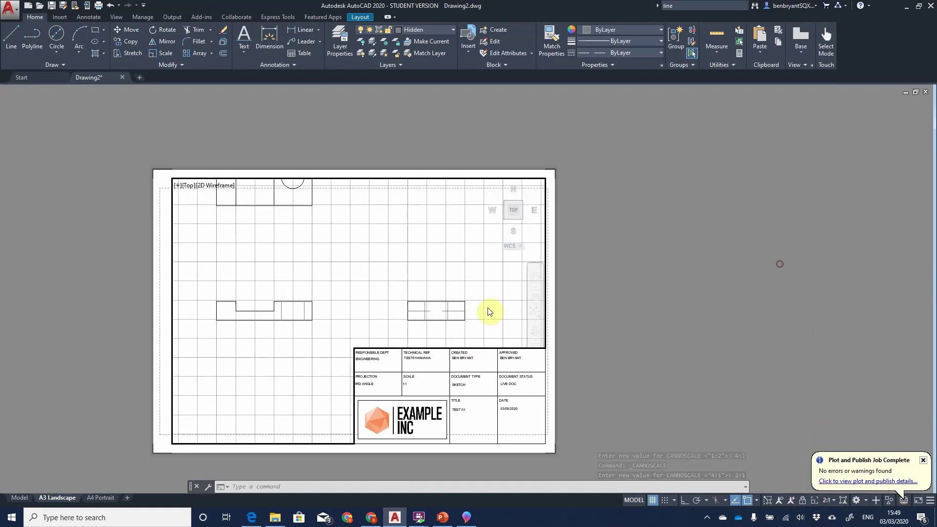
middle_click_drag(351, 255, 313, 259)
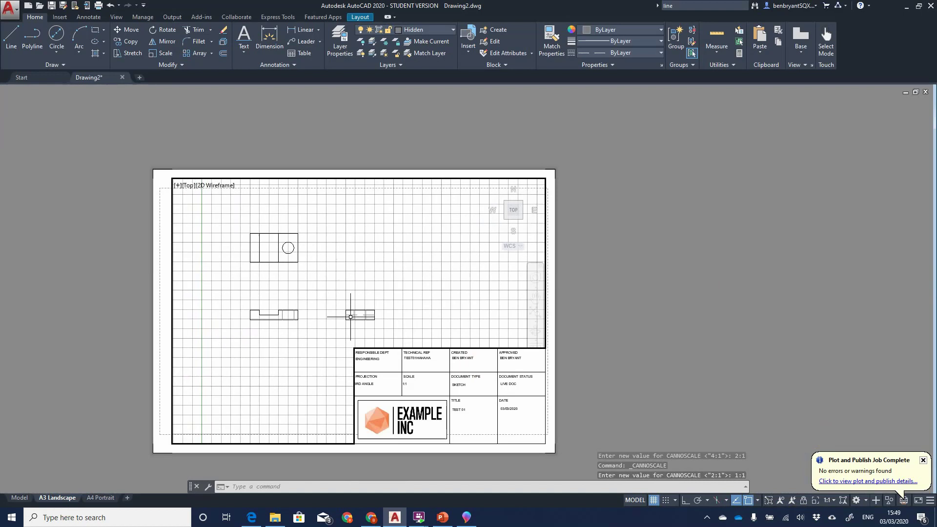
Add a custom 1.5:1 scale to the drawing scale list
left_click(826, 501)
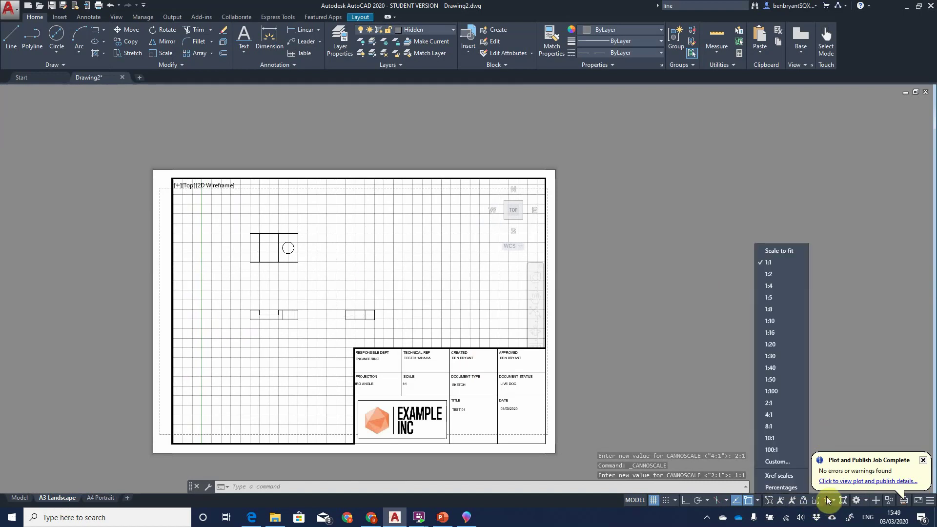
left_click(789, 462)
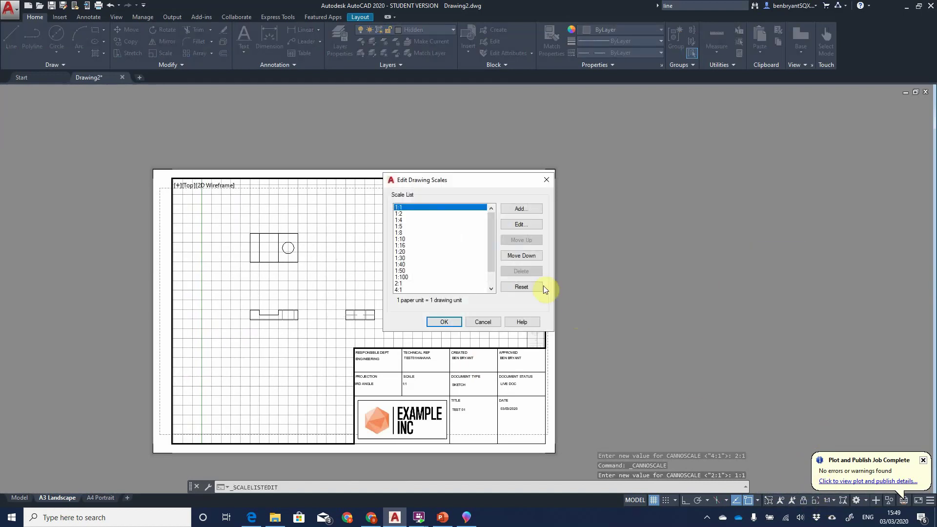
left_click(521, 208)
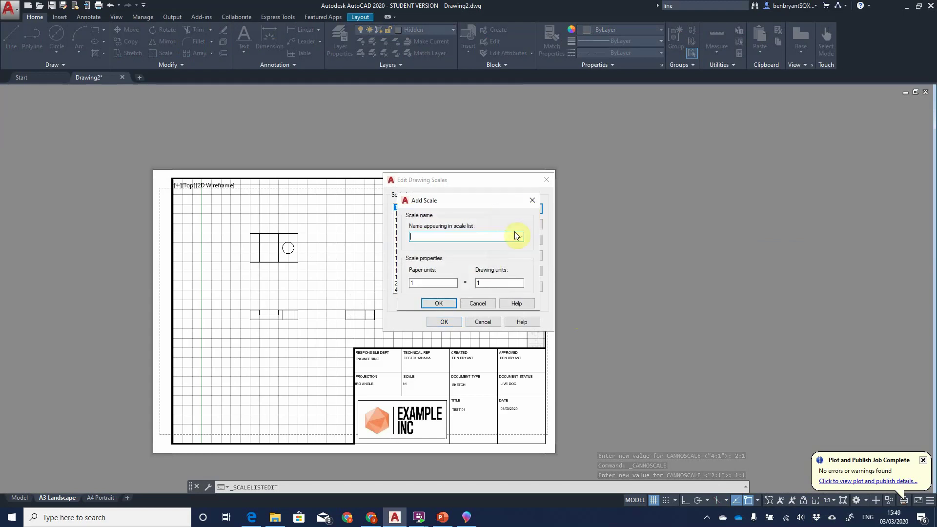
type("1.5:1")
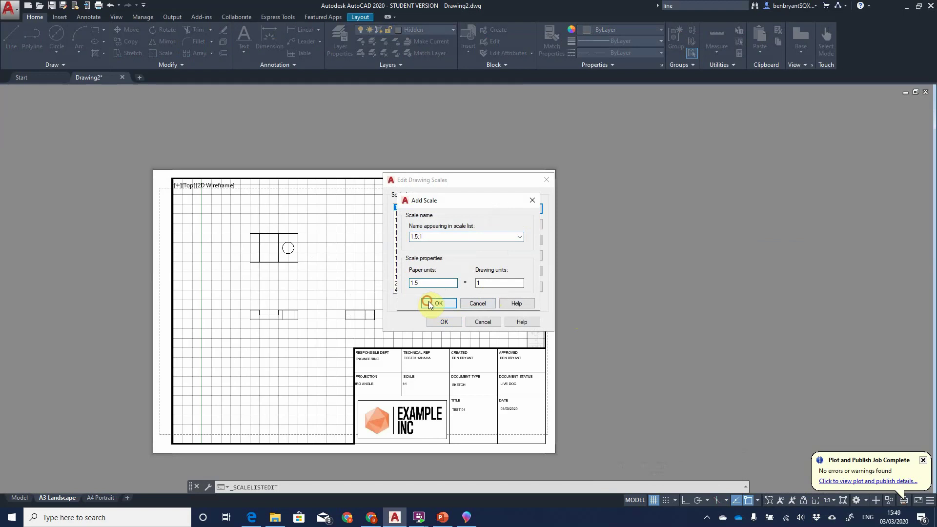
left_click(424, 303)
left_click(442, 321)
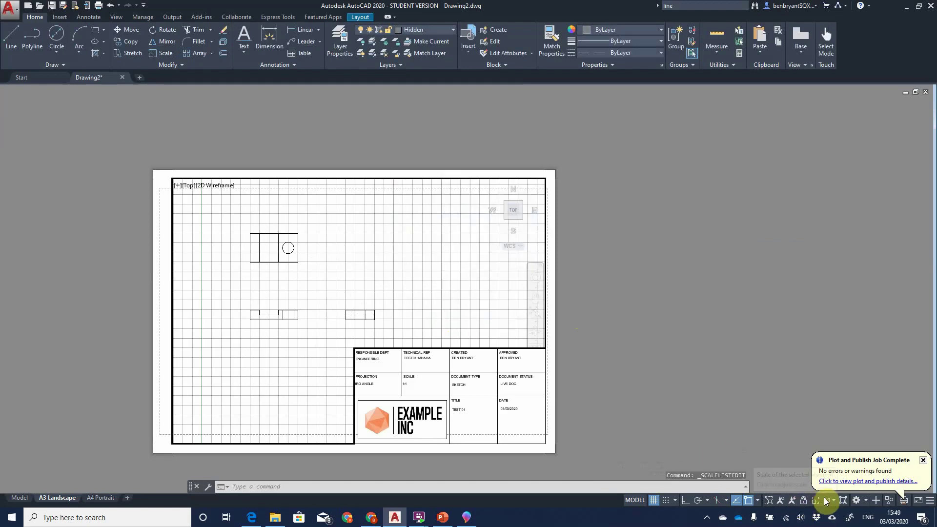
Set the A3 Landscape viewport to 1.5:1 and reposition the enlarged views
left_click(825, 500)
left_click(780, 262)
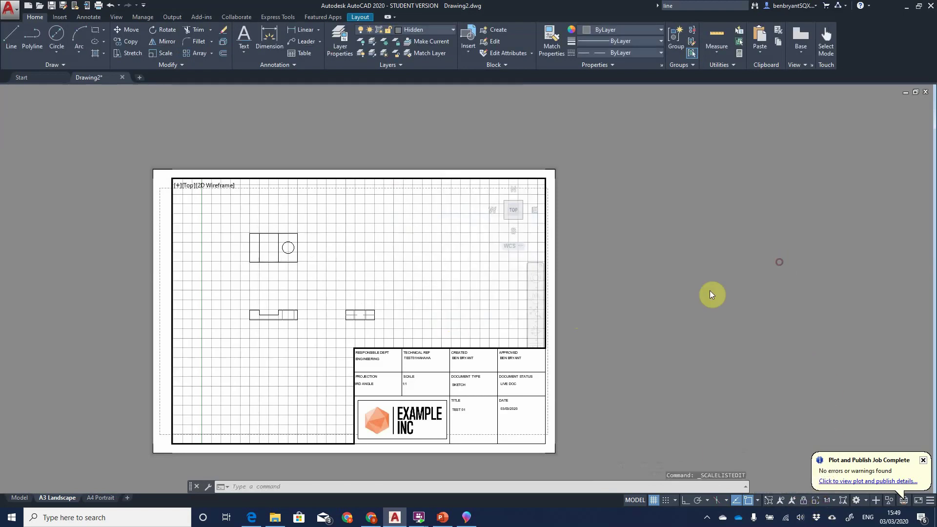
middle_click_drag(383, 288, 432, 291)
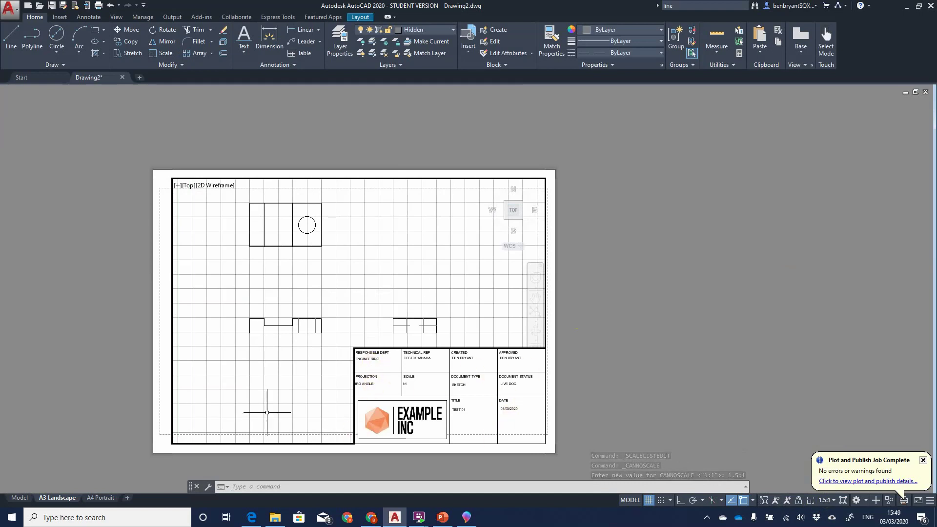
mouse_move(367, 297)
middle_mouse_down()
mouse_move(347, 283)
mouse_move(352, 289)
middle_mouse_up()
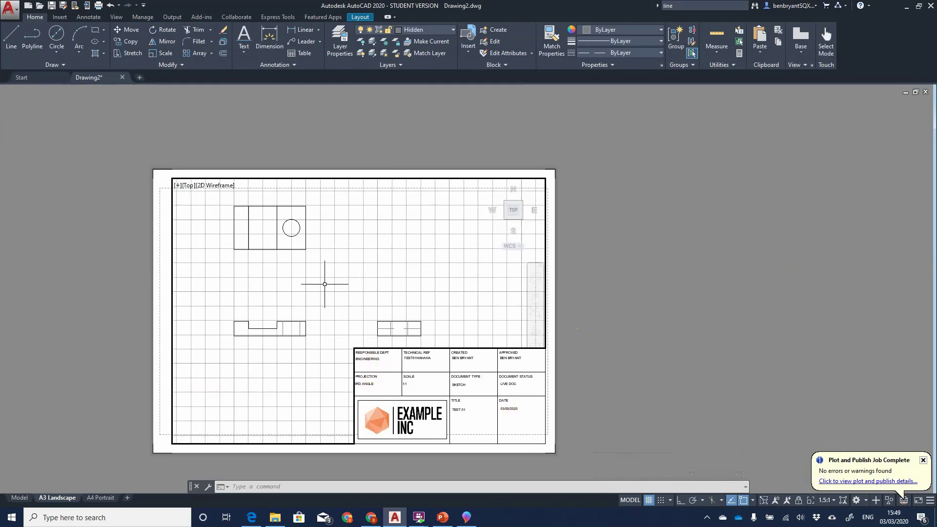
Activate the A4 Portrait viewport, reposition the views and set its scale to 1:1
left_click(94, 498)
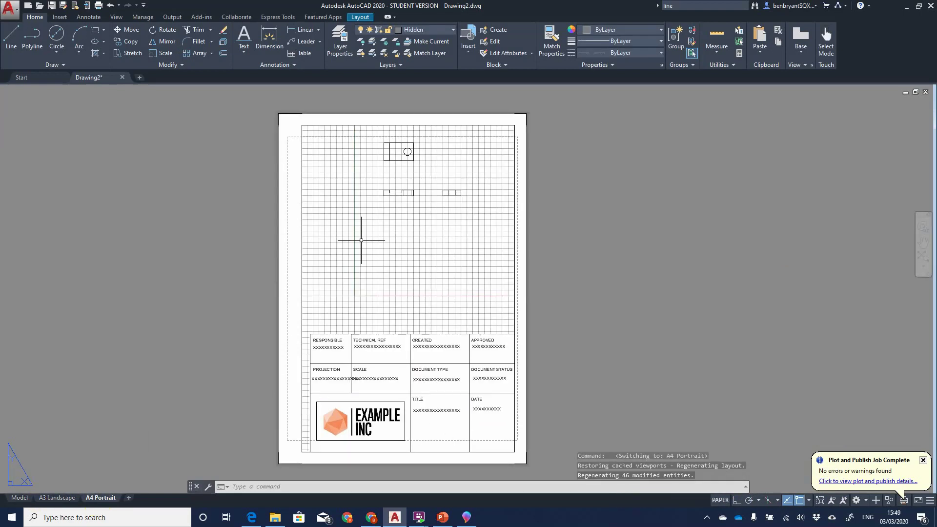
double_click(413, 228)
middle_click_drag(413, 228, 406, 298)
left_click(828, 499)
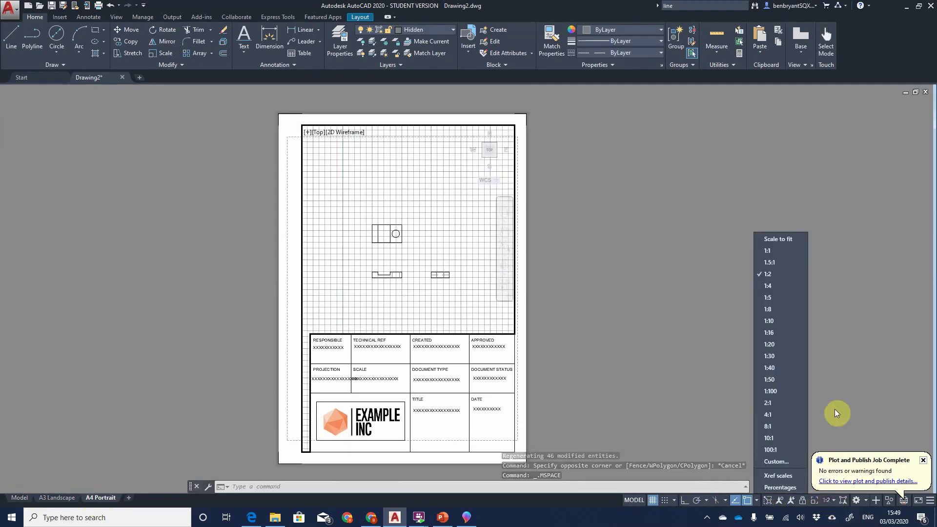
left_click(784, 251)
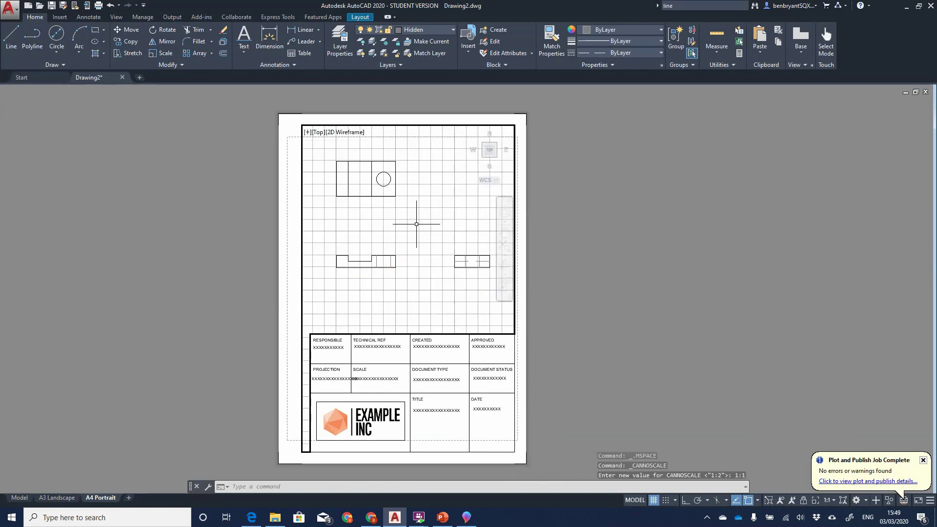
In model space on the Dims layer, add the 30 and 10 dimensions to the top view
left_click(19, 498)
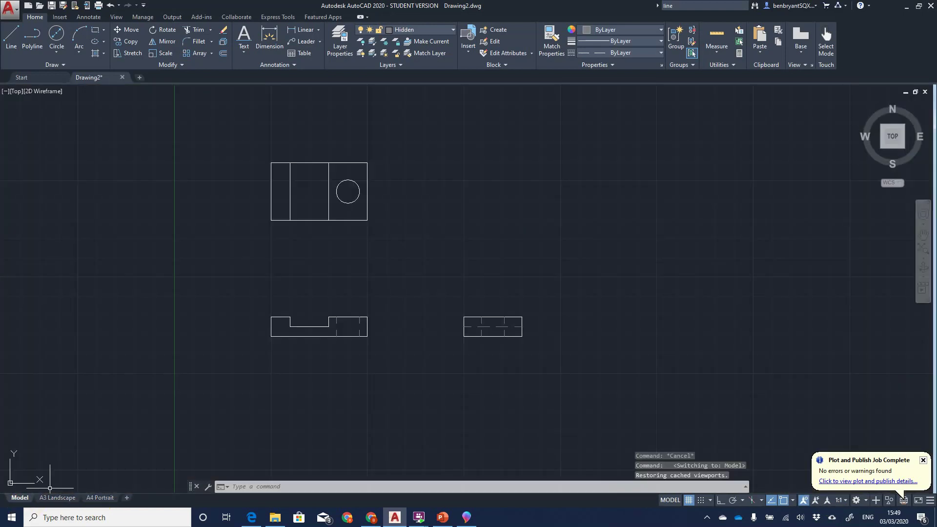
left_click(429, 33)
left_click(415, 77)
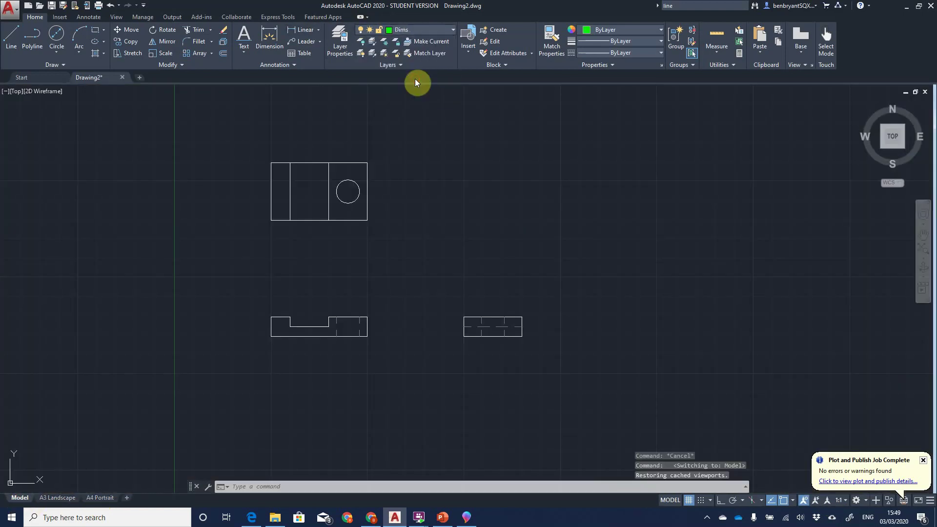
left_click(304, 29)
left_click(268, 162)
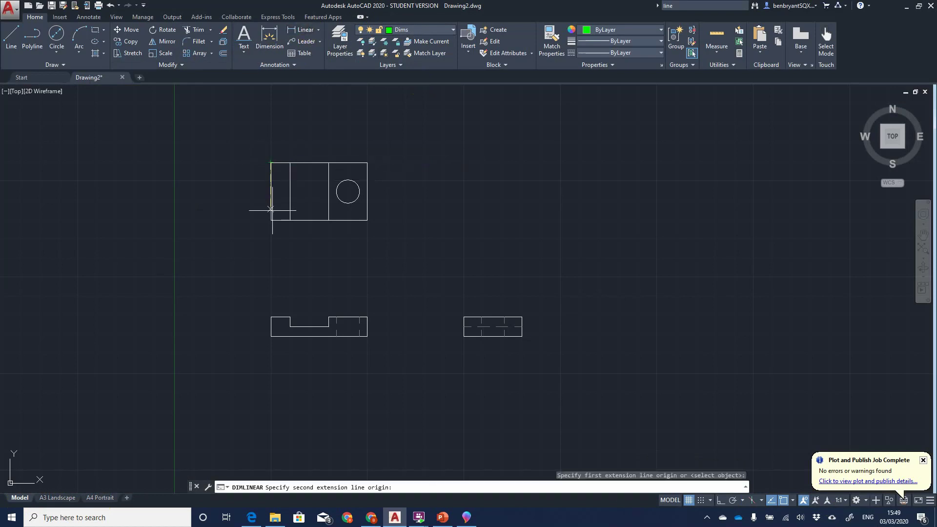
left_click(269, 220)
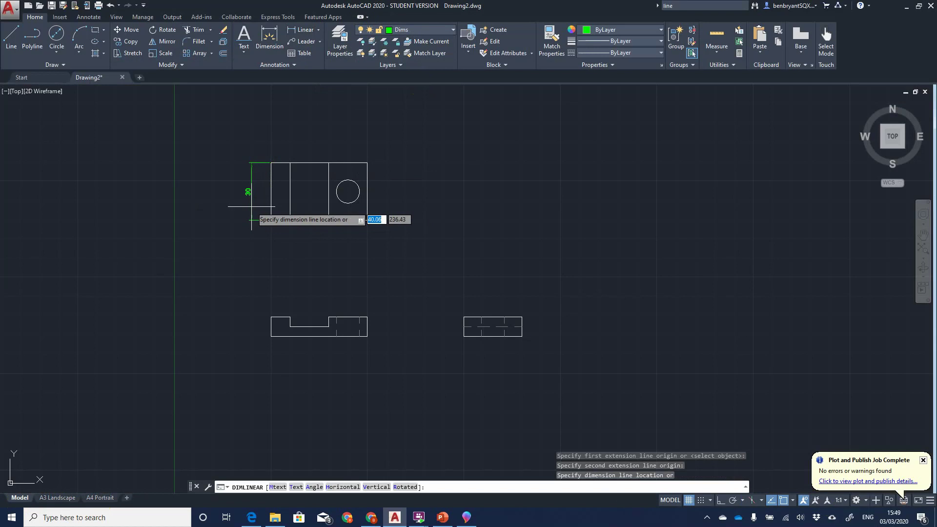
left_click(254, 207)
key("Return")
left_click(270, 163)
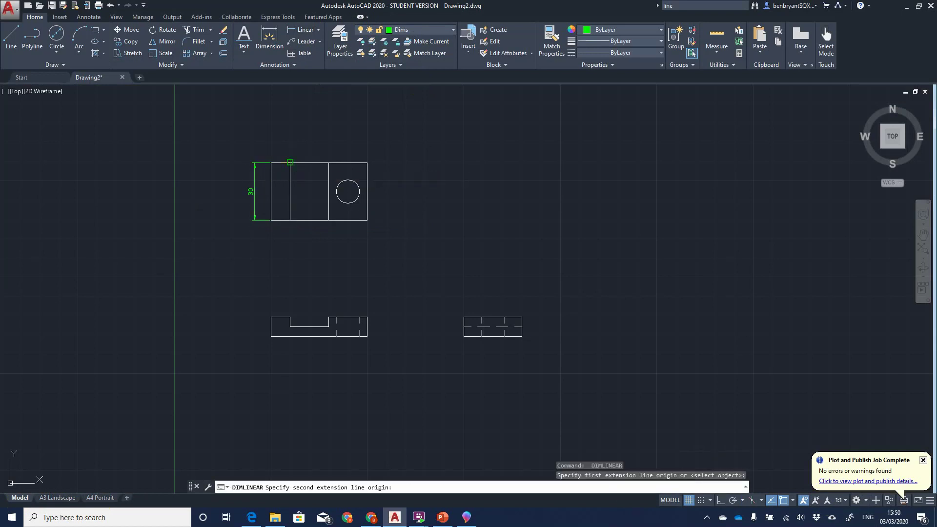
left_click(290, 163)
left_click(290, 155)
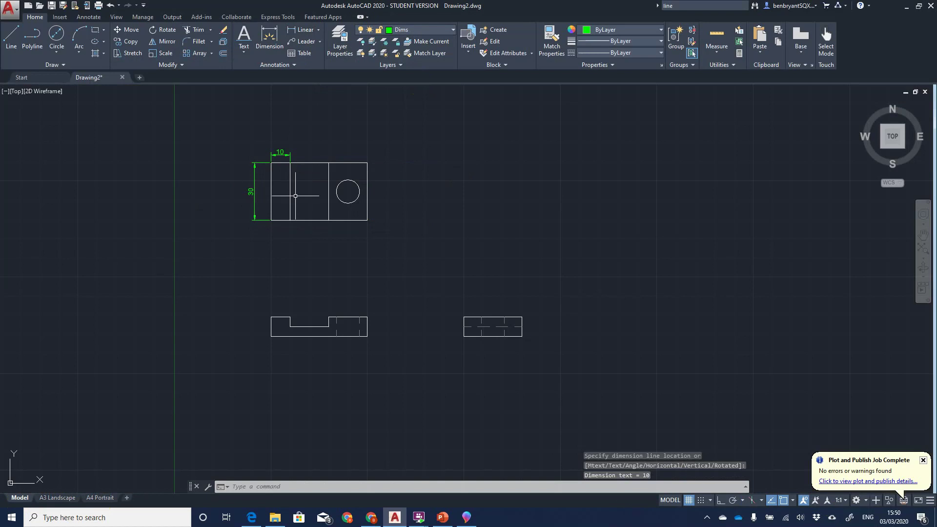
Dimension the two 20 widths in line below the top view
key("Return")
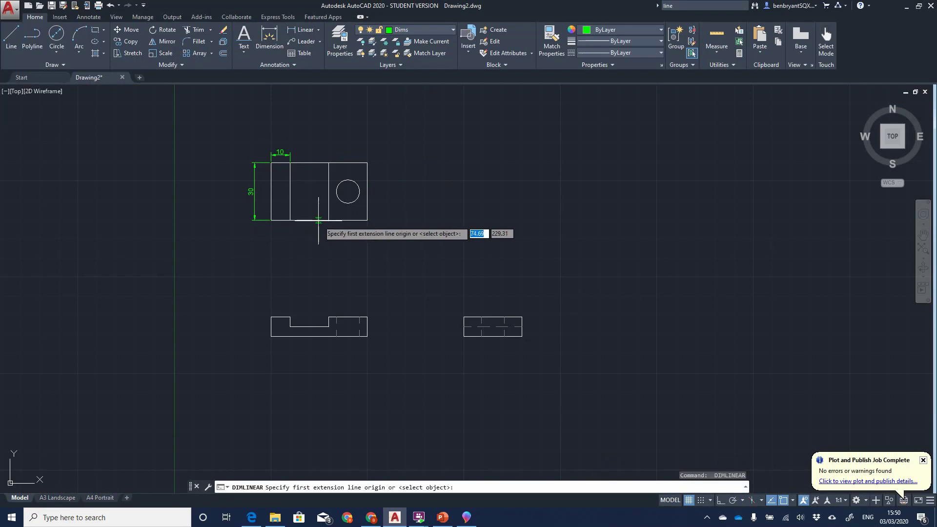
left_click(329, 220)
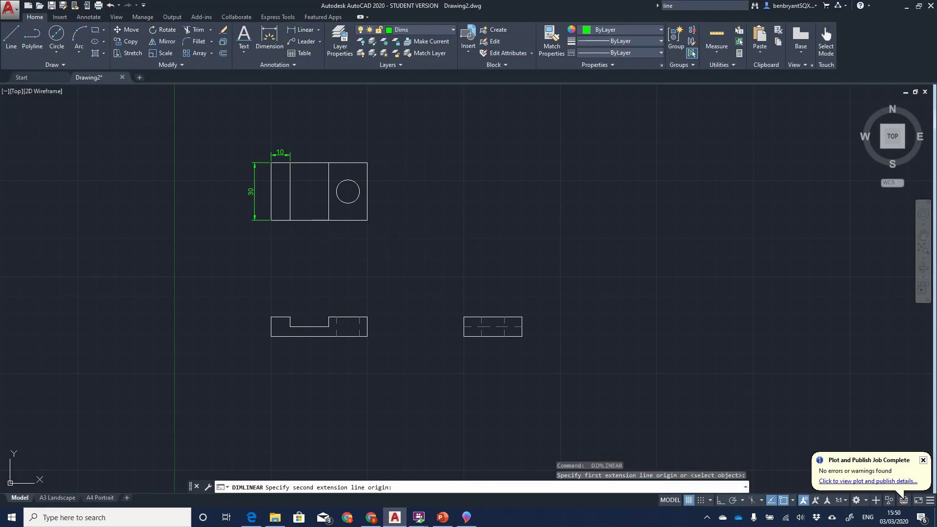
key("Escape")
key("Return")
left_click(290, 220)
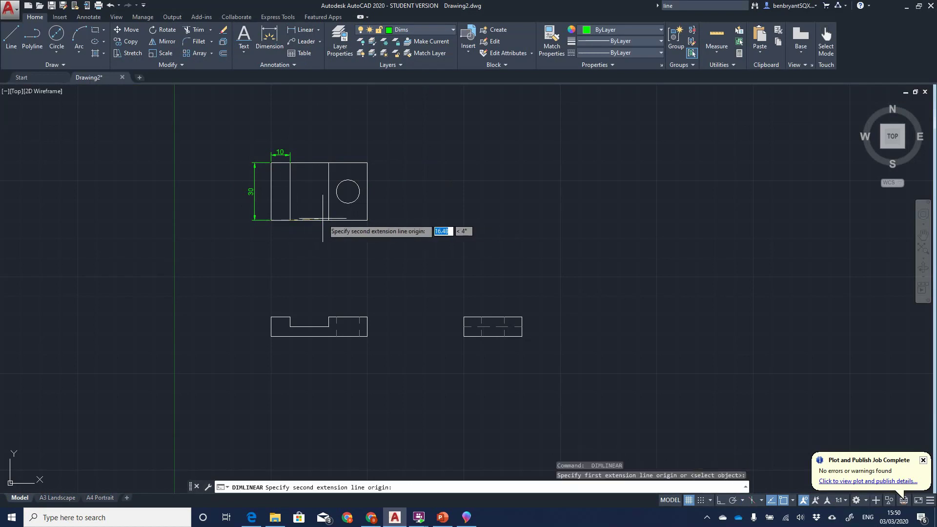
left_click(328, 220)
left_click(329, 232)
key("Return")
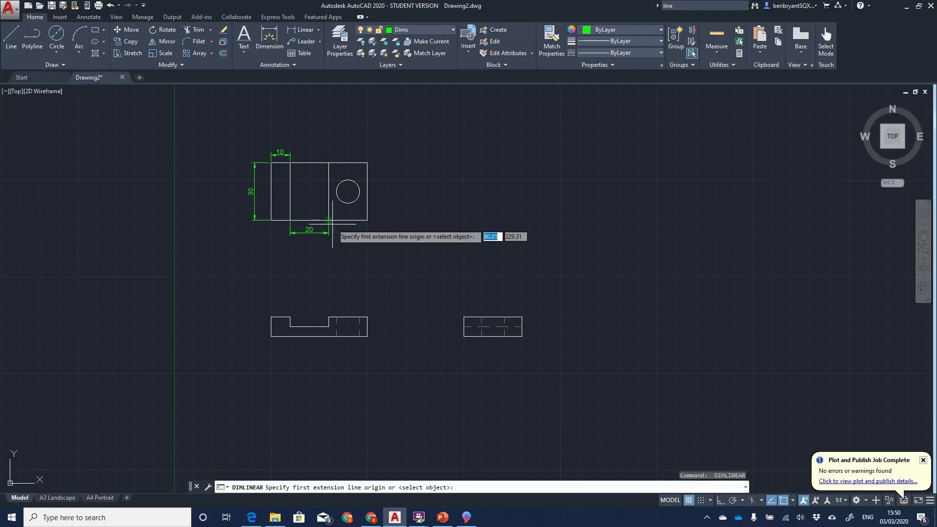
left_click(329, 220)
left_click(367, 220)
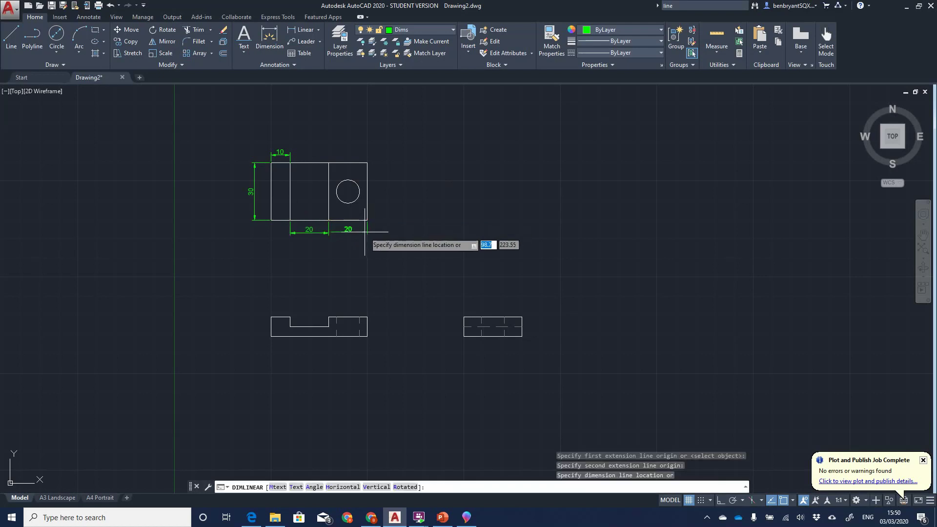
left_click(329, 233)
key("Escape")
Dimension the front view with a 50 width below and a vertical 5 on the left
key("Return")
left_click(271, 336)
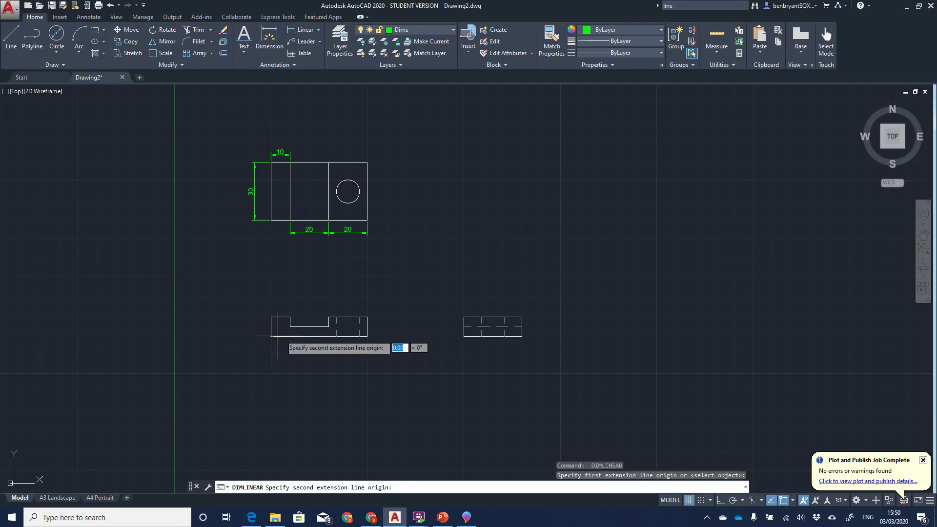
left_click(364, 337)
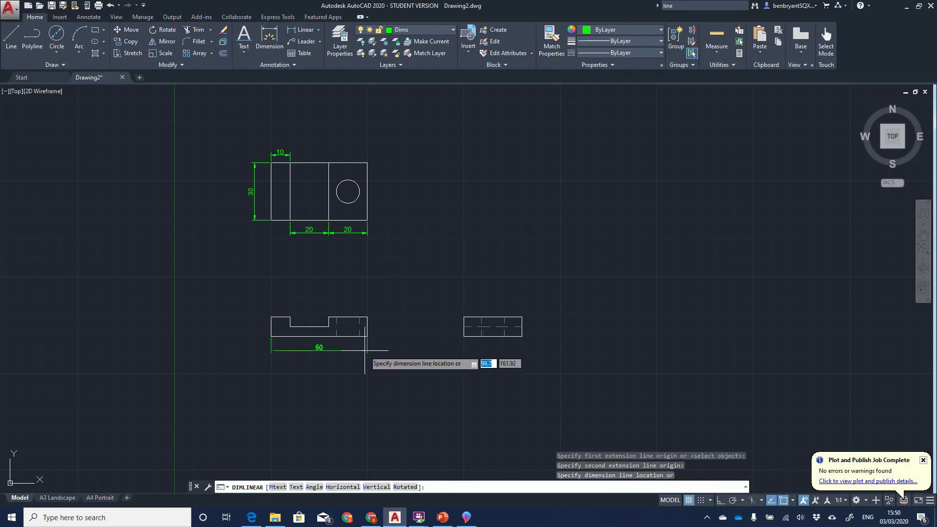
left_click(364, 350)
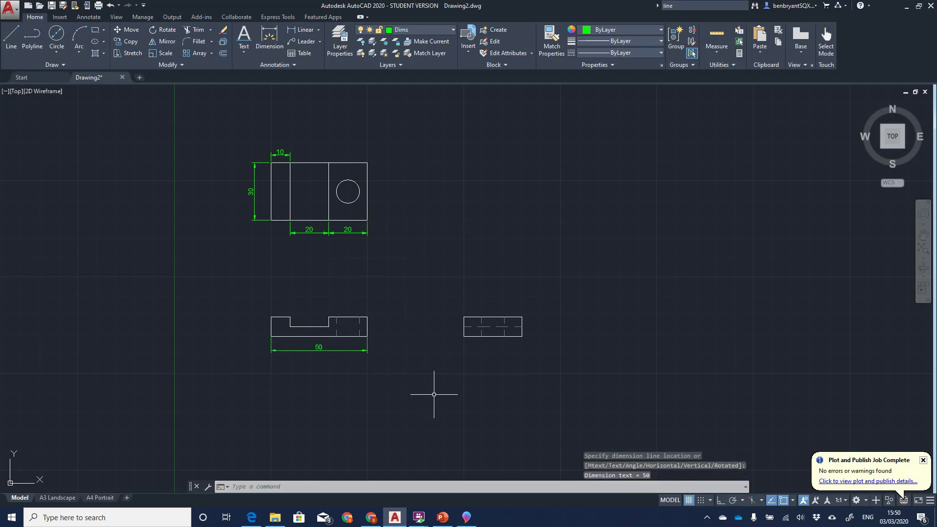
key("Return")
scroll(305, 312, "up", 4)
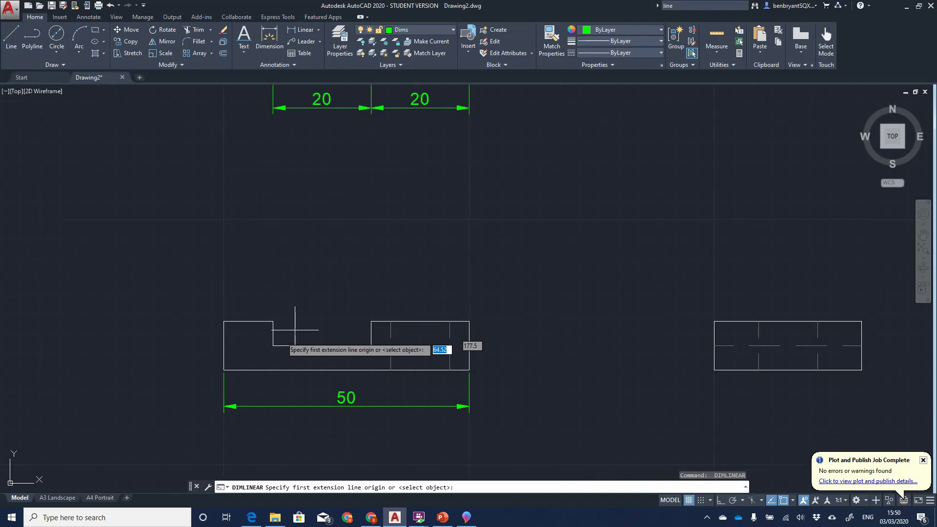
left_click(224, 321)
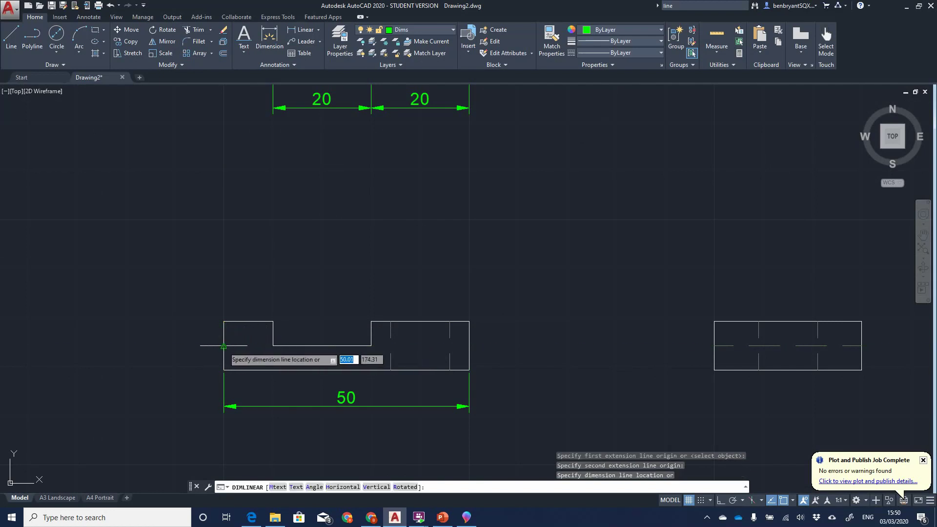
left_click(209, 346)
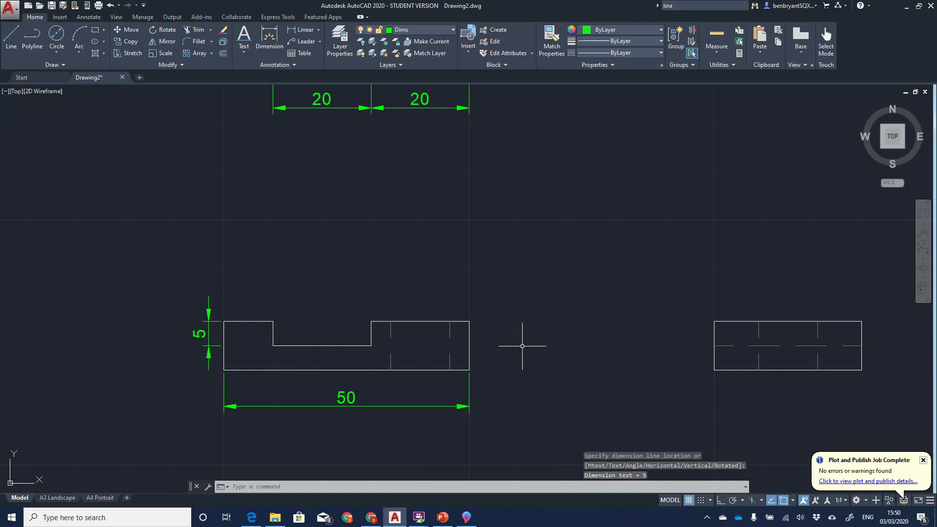
Add the 10 height left of the side view and pan to show all three views
key("Return")
left_click(469, 370)
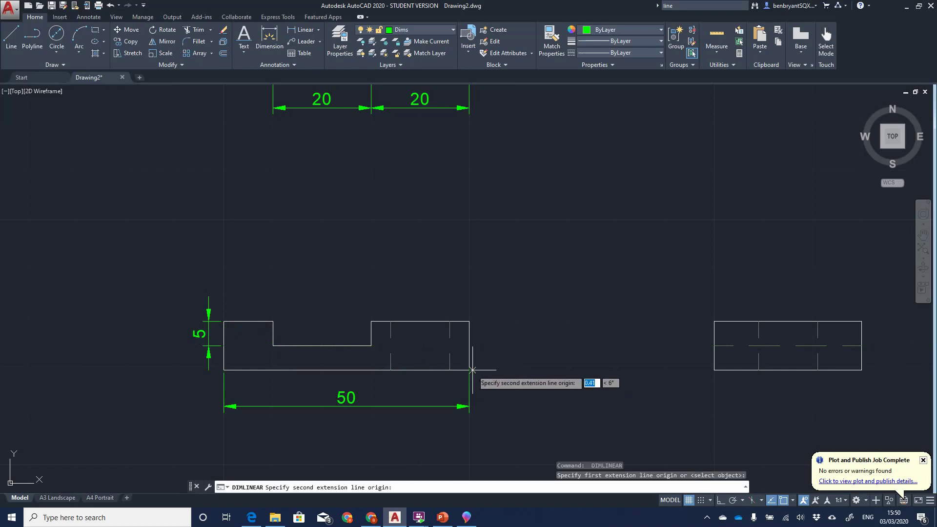
key("Escape")
key("Return")
left_click(714, 370)
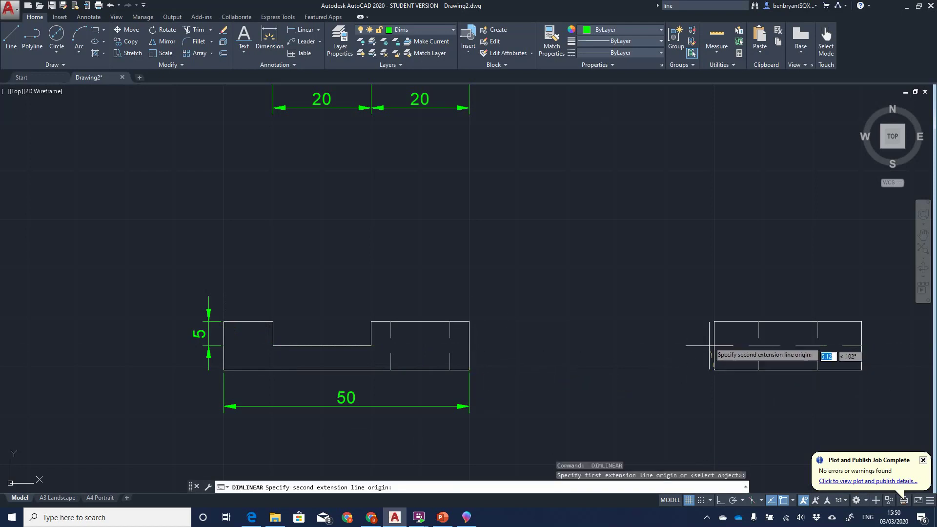
left_click(714, 321)
left_click(688, 335)
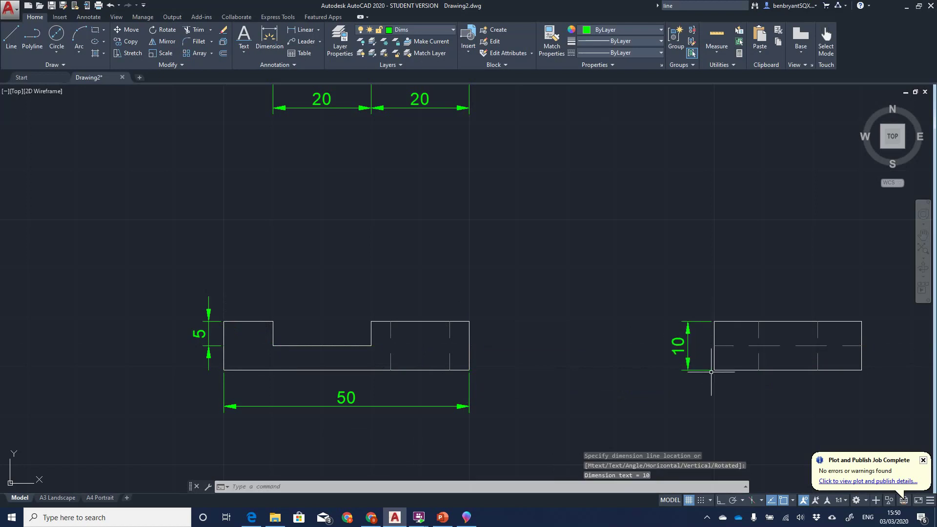
scroll(712, 370, "down", 2)
mouse_move(583, 272)
middle_mouse_down()
mouse_move(404, 278)
mouse_move(401, 292)
middle_mouse_up()
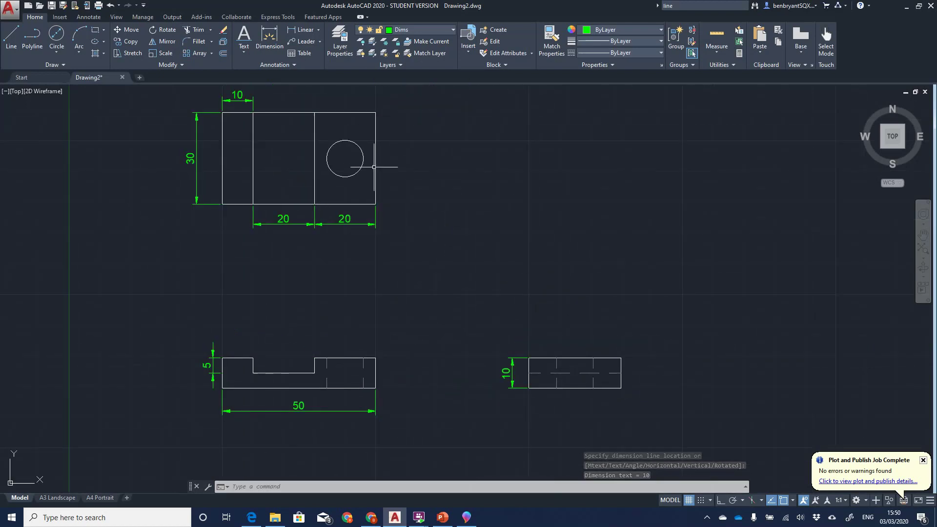
Locate the hole in the top view with a 10 horizontal and a 15 vertical dimension
key("Return")
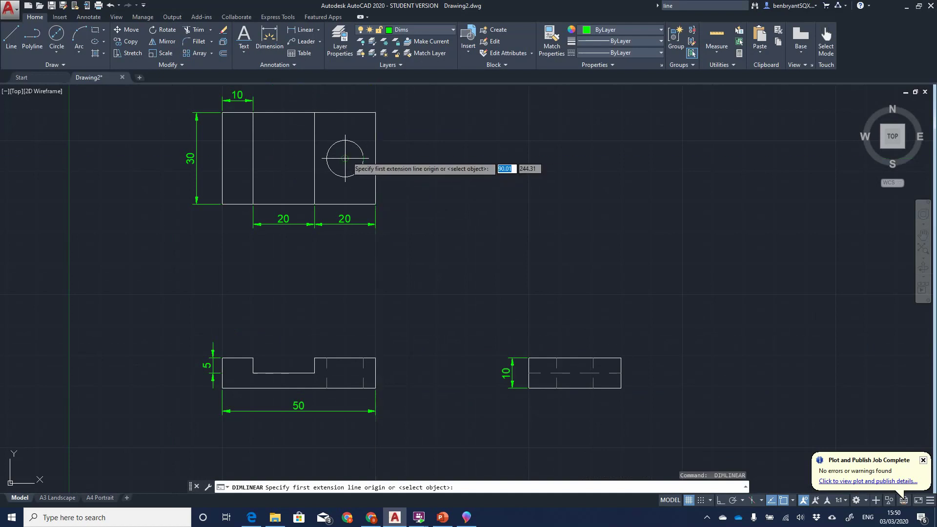
left_click(375, 113)
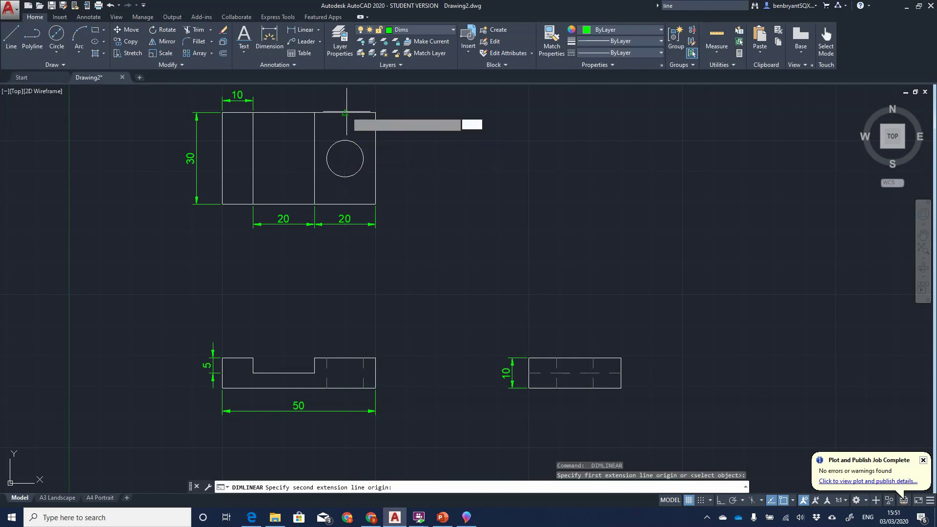
left_click(345, 140)
left_click(348, 95)
key("Return")
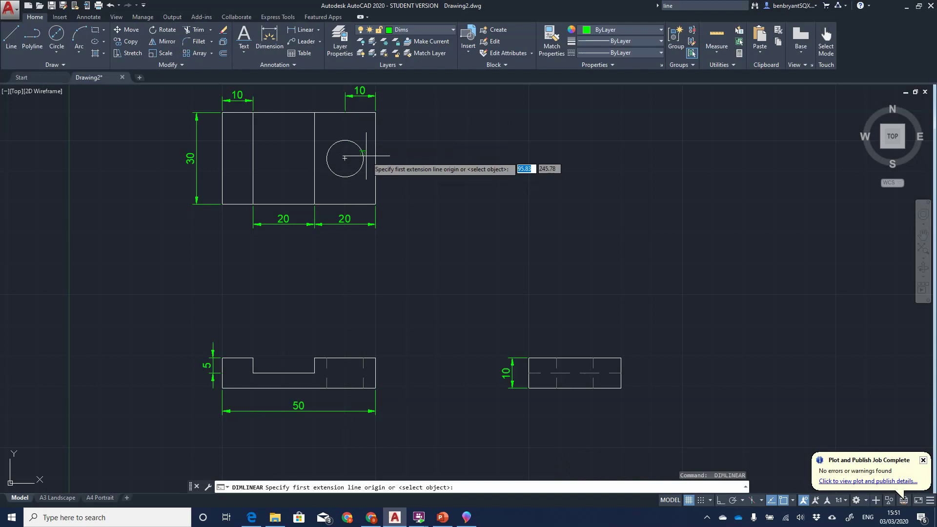
left_click(375, 204)
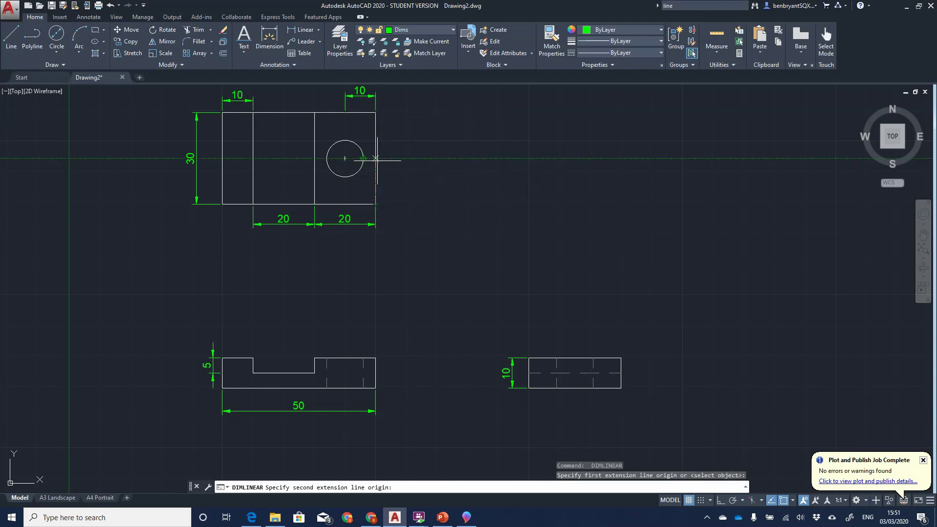
left_click(375, 158)
left_click(398, 182)
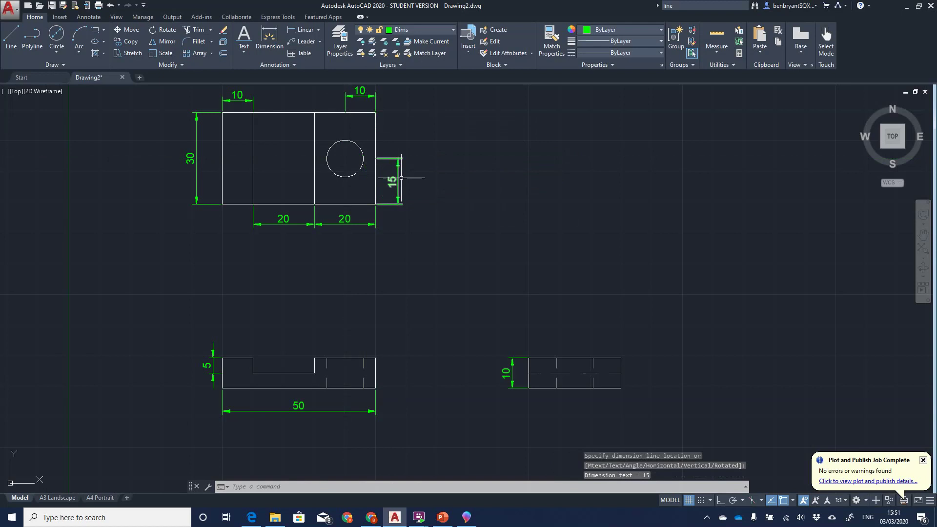
middle_click_drag(478, 221, 507, 263)
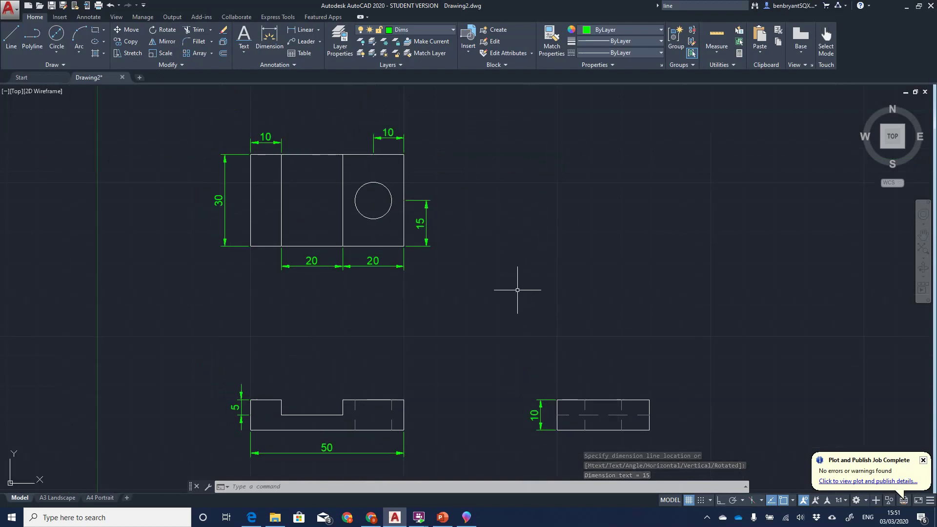
middle_click_drag(493, 253, 493, 252)
On the A3 Landscape sheet, change the title block's TITLE from TEST 01 to BL01
left_click(57, 497)
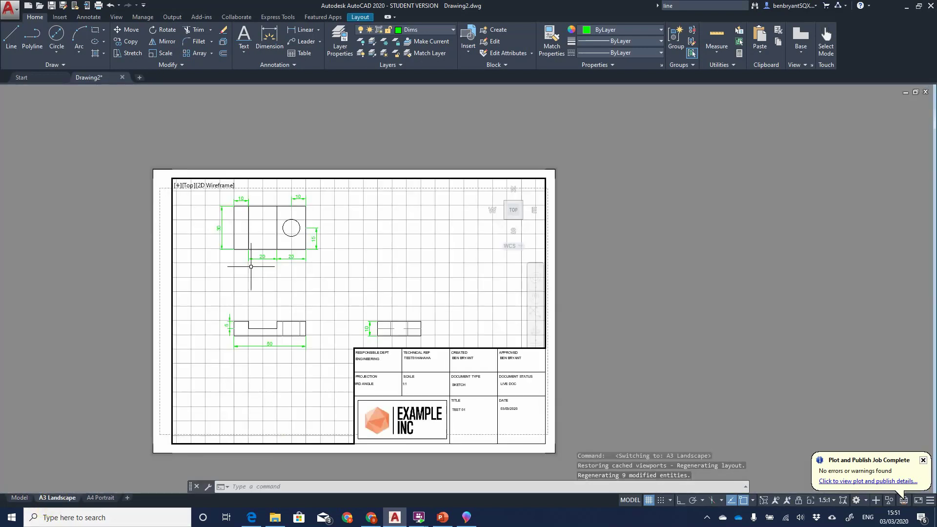
middle_click_drag(328, 303, 330, 308)
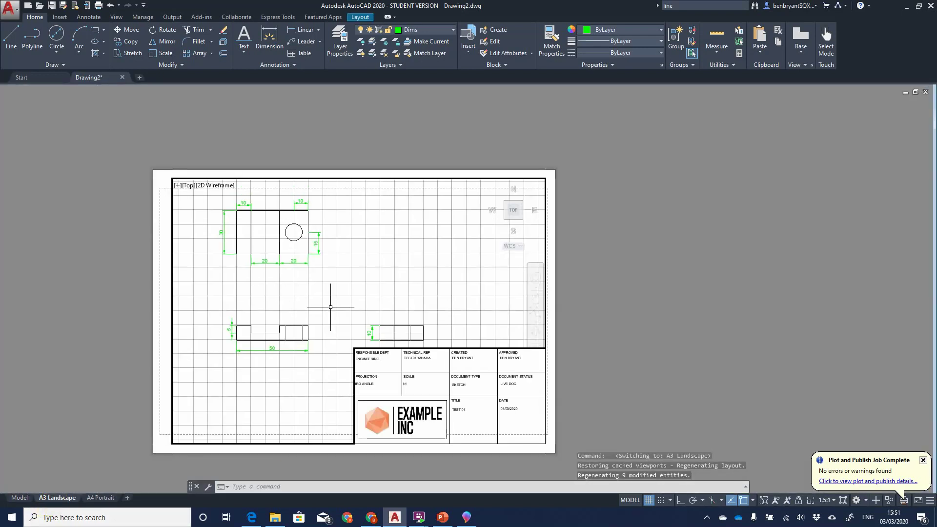
double_click(386, 368)
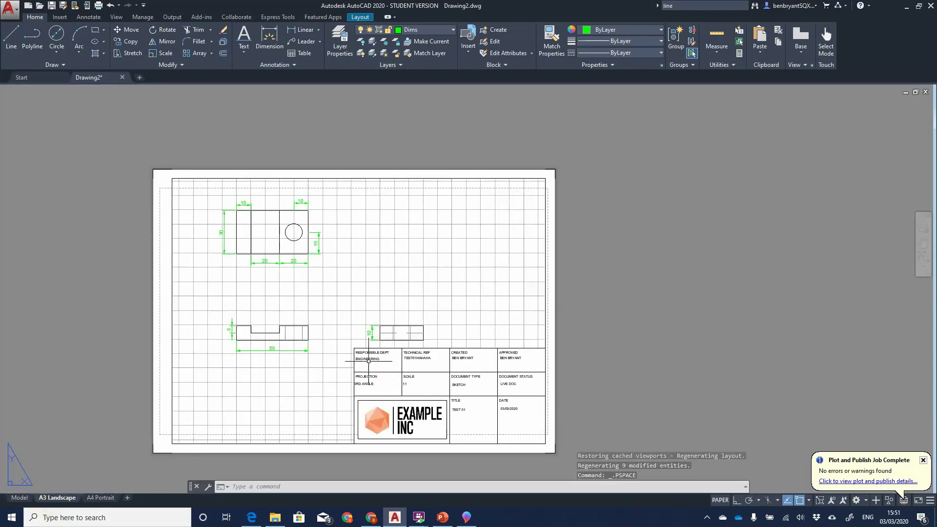
double_click(458, 409)
type("BL01")
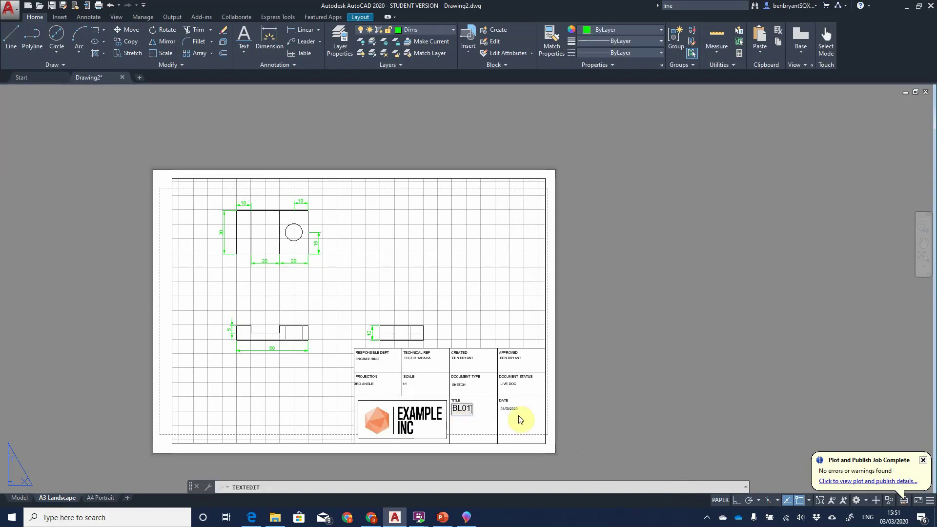
key("Return")
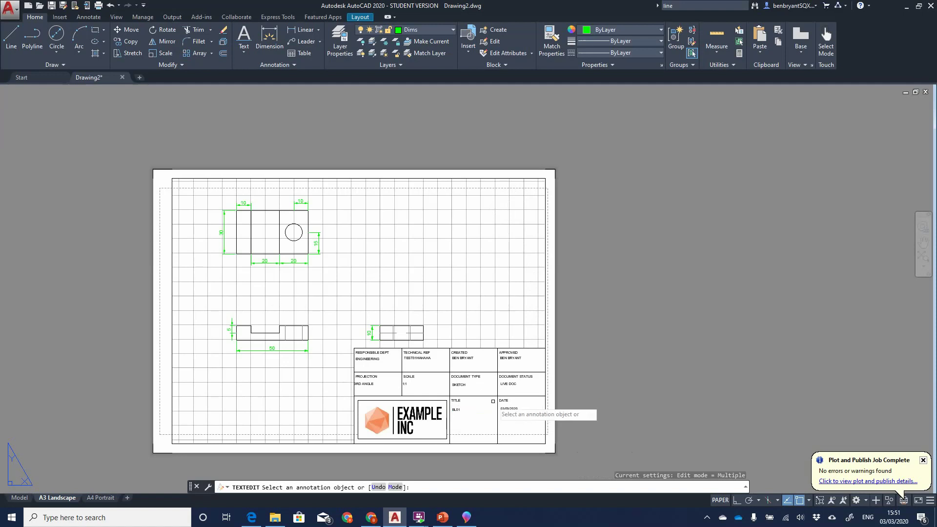
Show the dimensioned views at 1:1 in the A4 Portrait viewport, then return to paper space
left_click(102, 496)
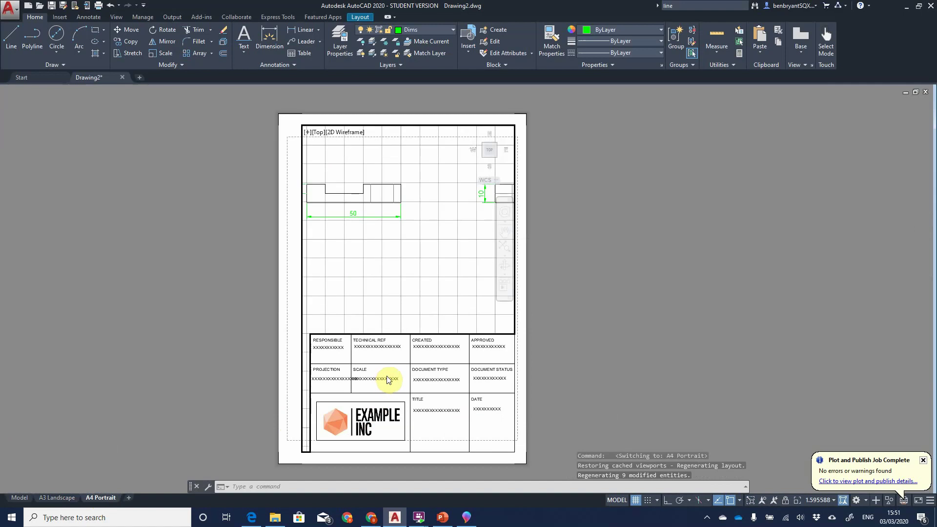
scroll(389, 371, "down", 2)
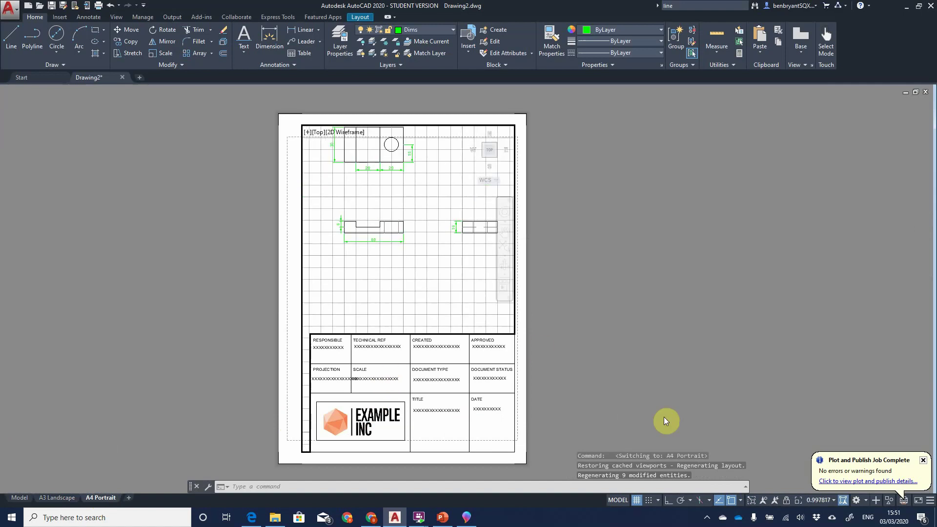
left_click(812, 499)
left_click(765, 251)
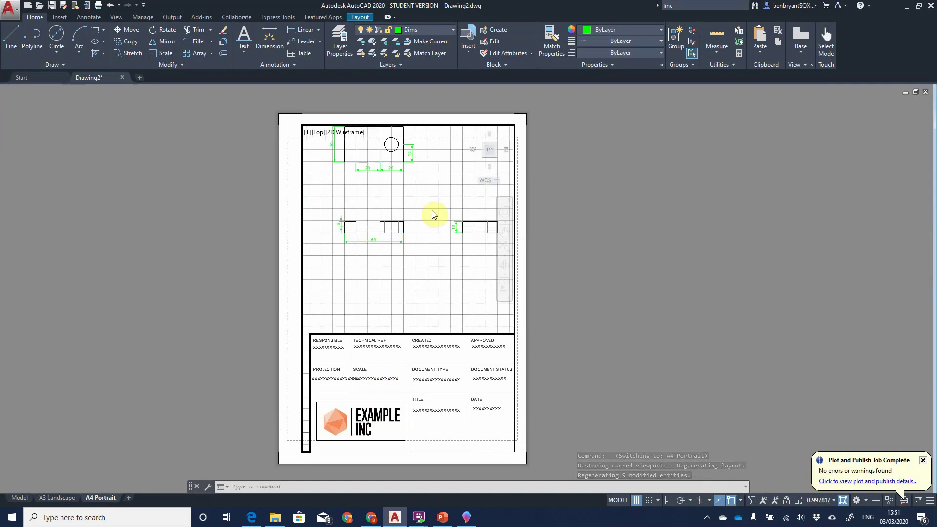
middle_click_drag(416, 225, 410, 276)
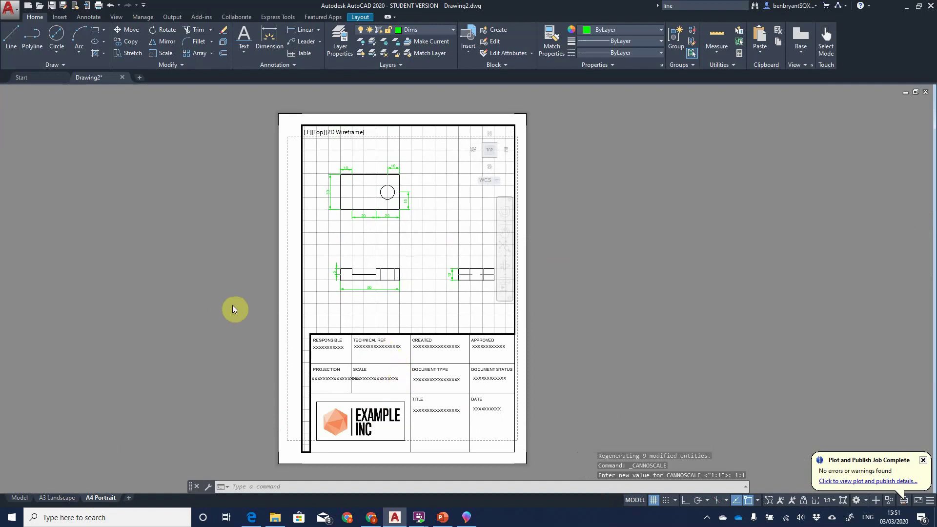
double_click(295, 308)
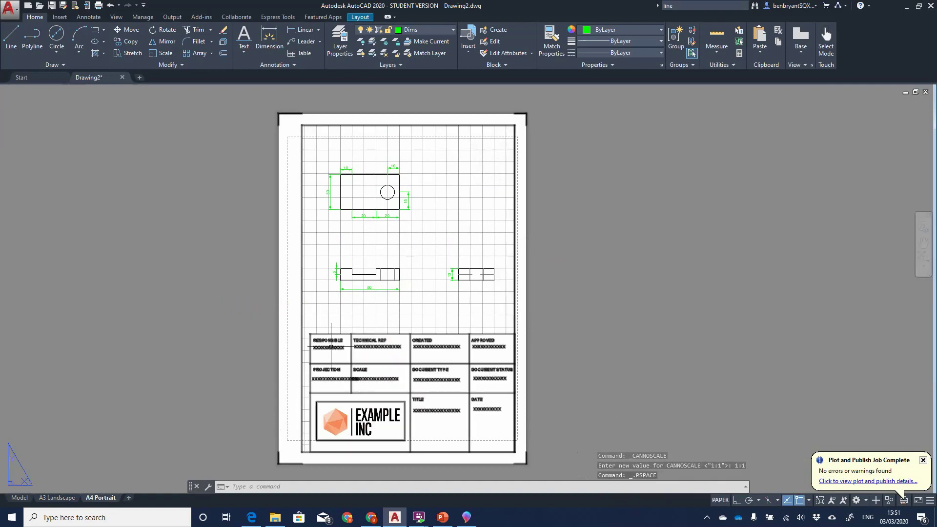
scroll(390, 342, "up", 2)
middle_click_drag(450, 372, 443, 284)
Explode the A4 title block and set the RESPONSIBLE field to ENGINEERING
left_click(289, 292)
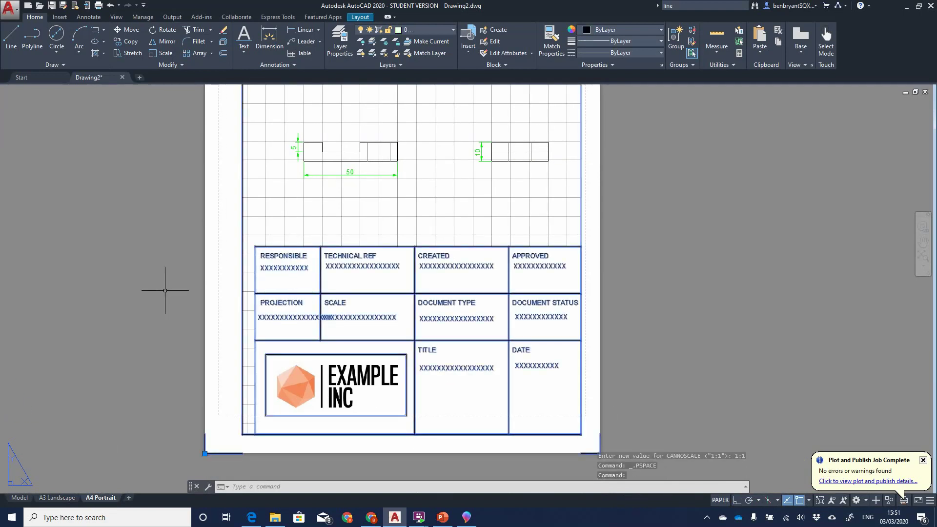
type("explode")
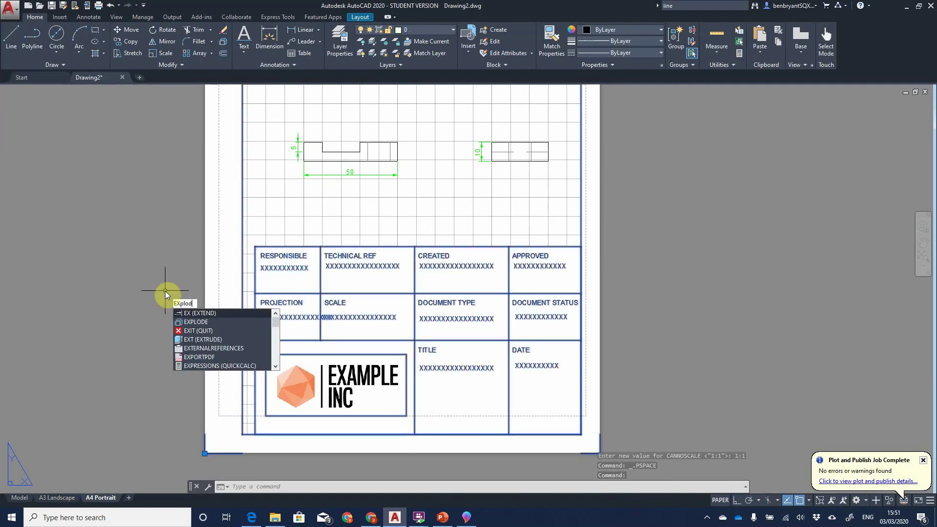
key("Return")
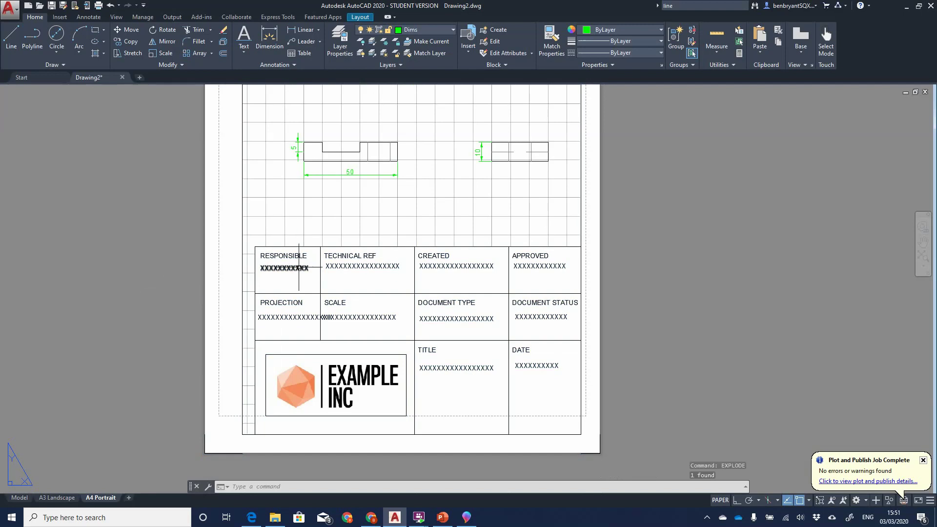
left_click(284, 268)
double_click(299, 272)
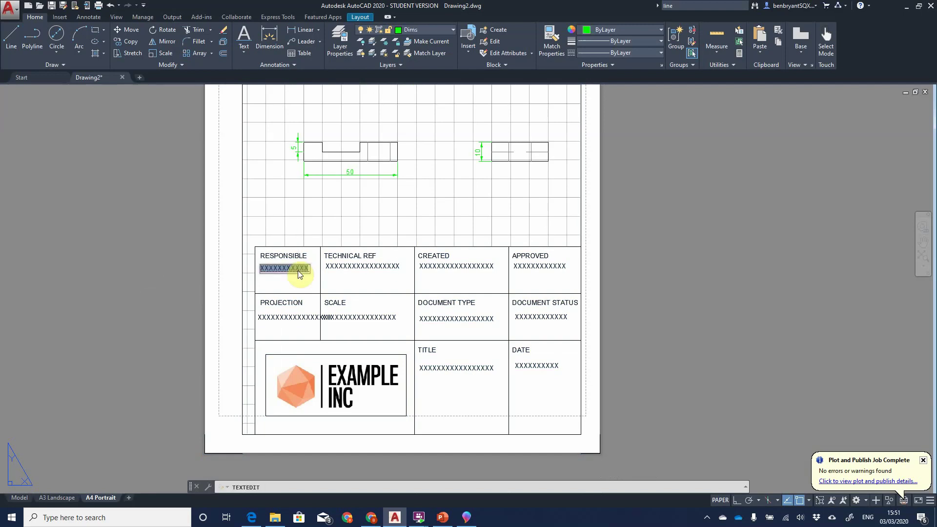
type("ENGINEERING")
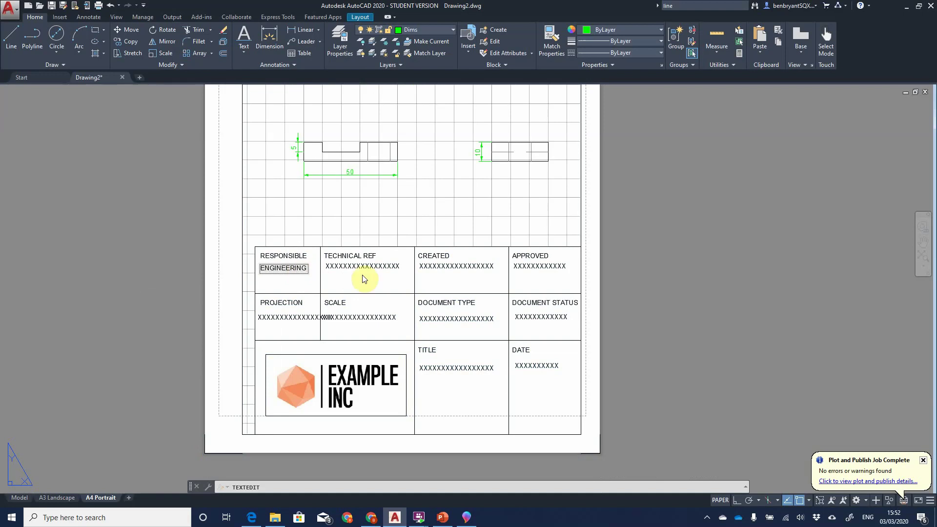
left_click(364, 273)
Set TECHNICAL REF to BL01 and fill in the creator's and approver's names
left_click(364, 266)
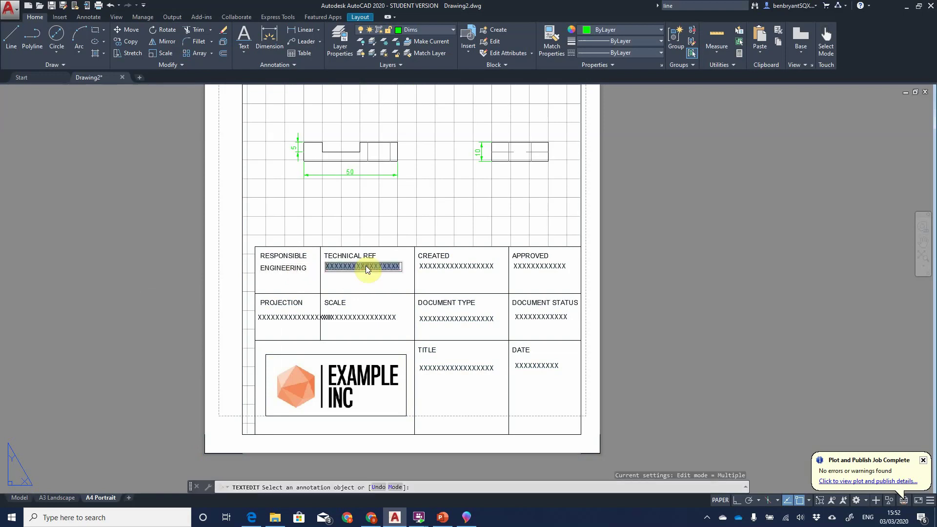
type("BL01")
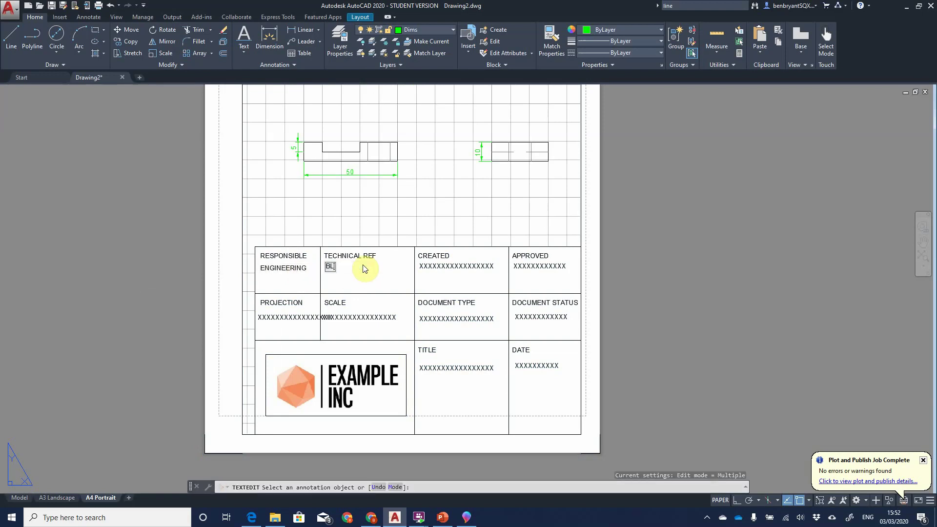
left_click(426, 265)
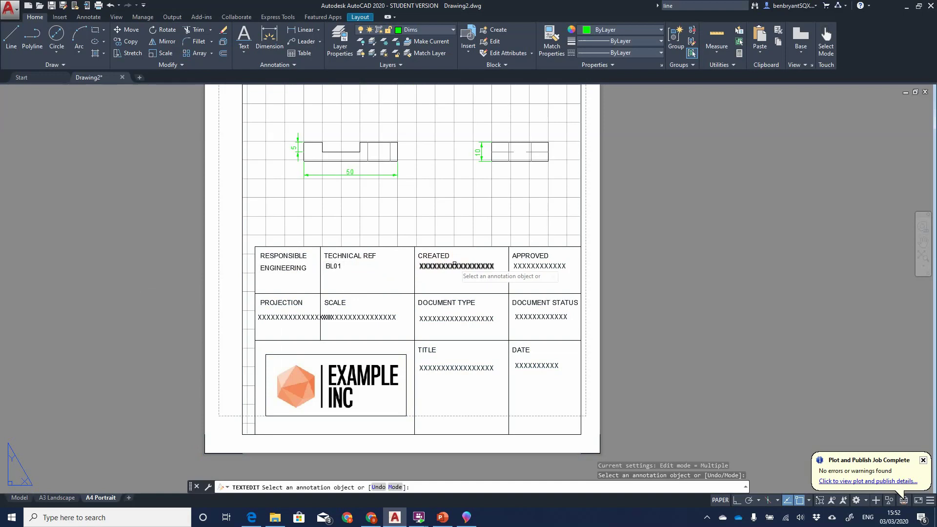
left_click(450, 266)
type("Ben")
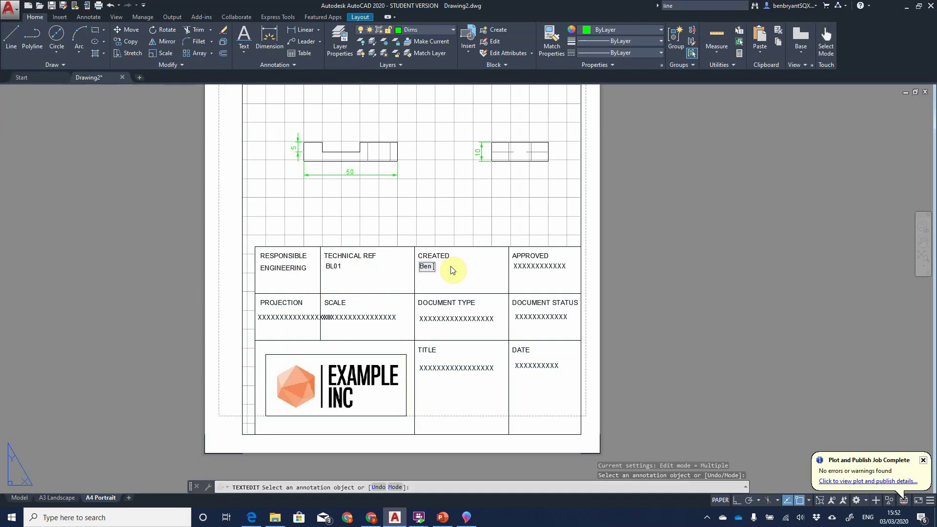
type("e")
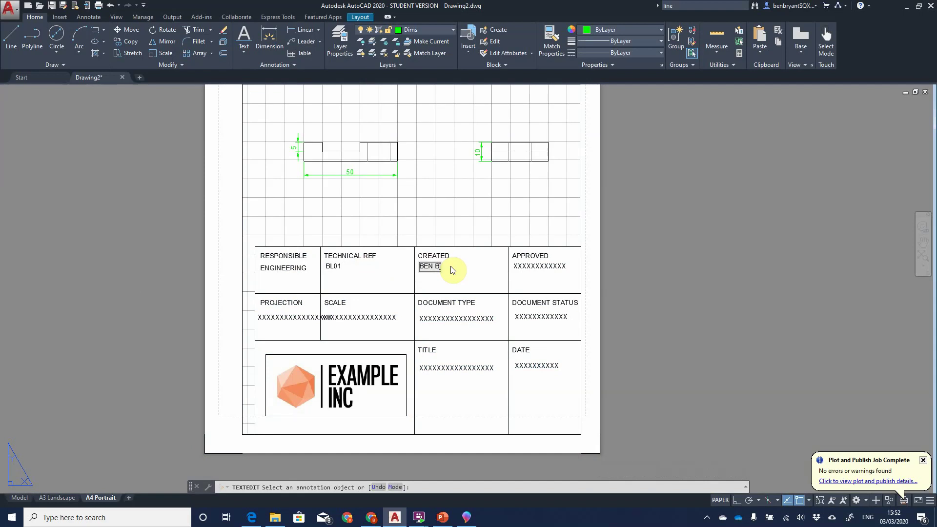
type("N BRYANT")
left_click(564, 268)
left_click(556, 269)
type("BEN")
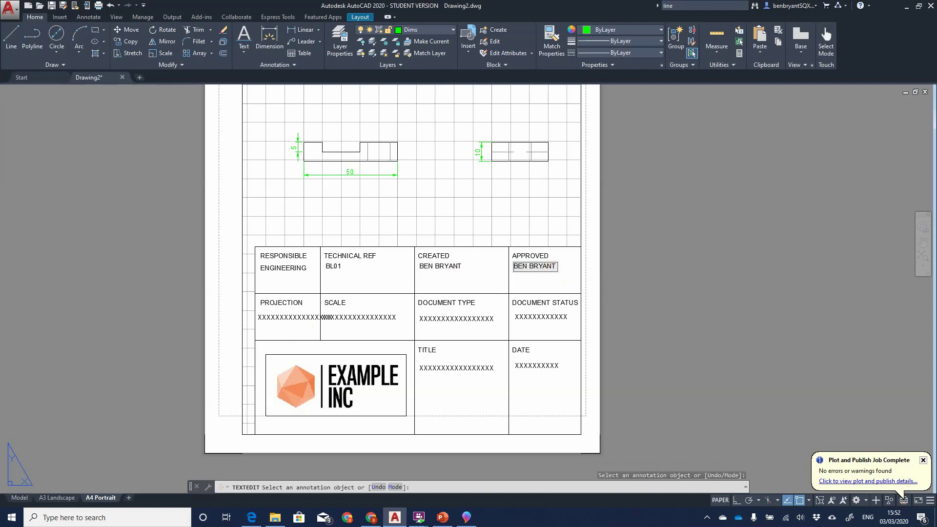
left_click(299, 328)
Set projection 3RD ANGLE, scale 1:1, document type SKETCH and status LIVE
left_click(292, 317)
type("3RD ANGLE")
left_click(366, 318)
left_click(367, 315)
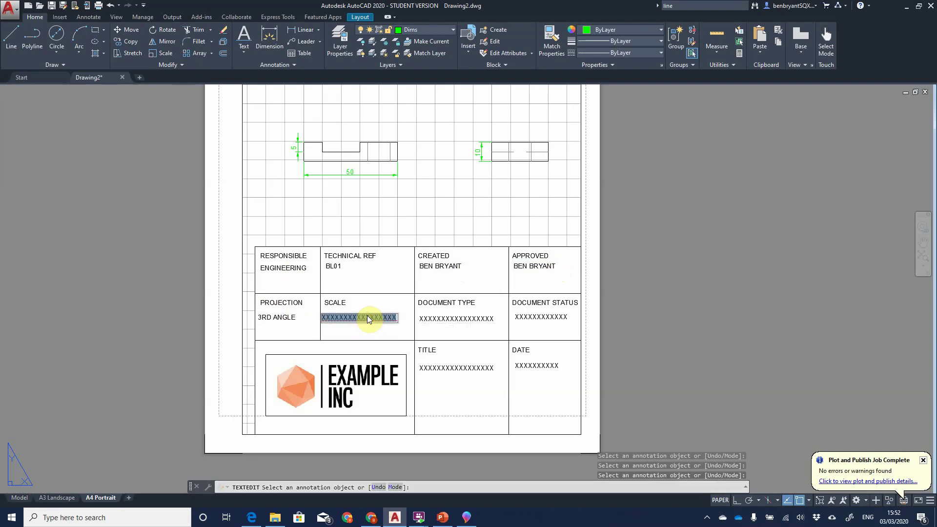
type("1:1")
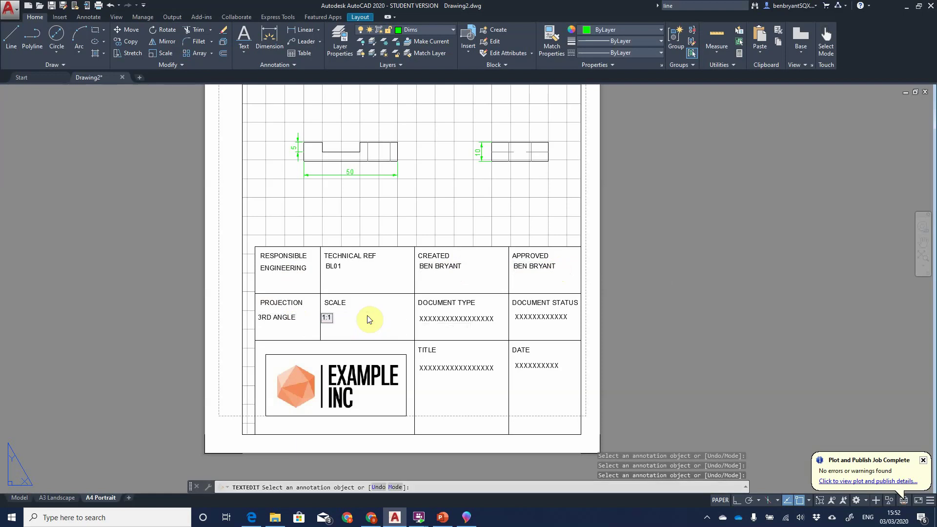
left_click(439, 320)
left_click(441, 320)
type("SKETCH")
left_click(525, 326)
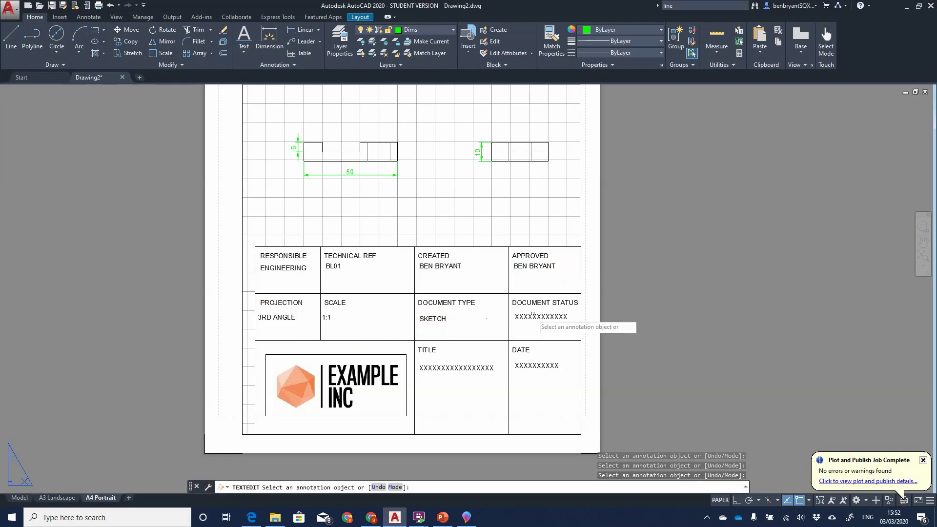
left_click(531, 316)
type("LIVE")
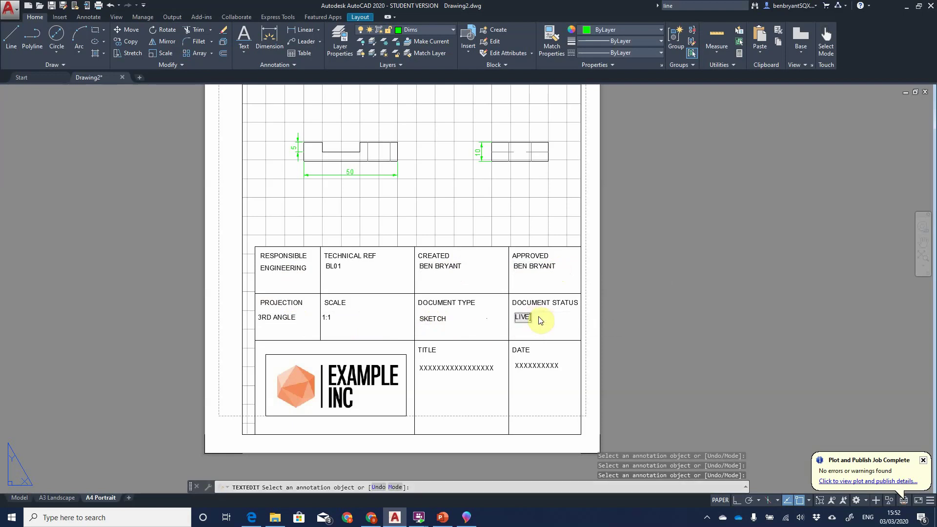
left_click(433, 372)
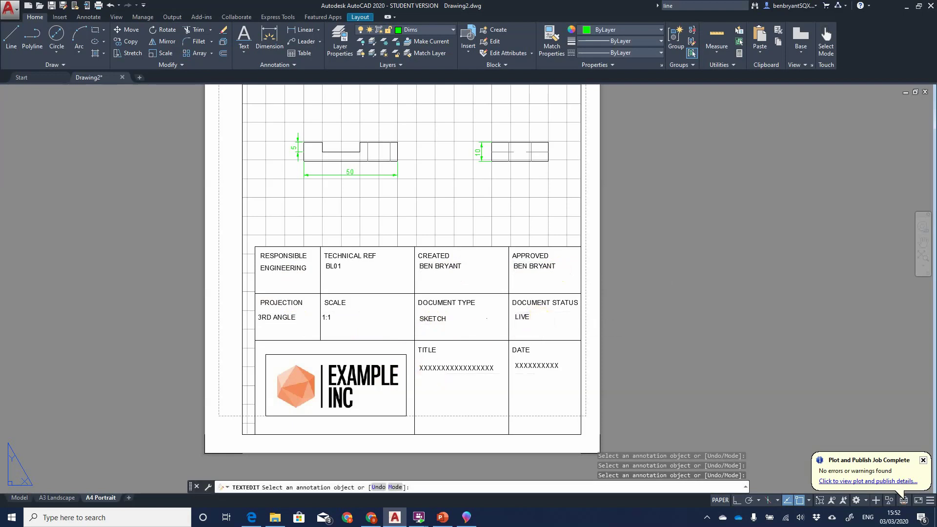
Set the title to TEST BLOCK EXAMPLE and the date to 03/03/2020
left_click(435, 374)
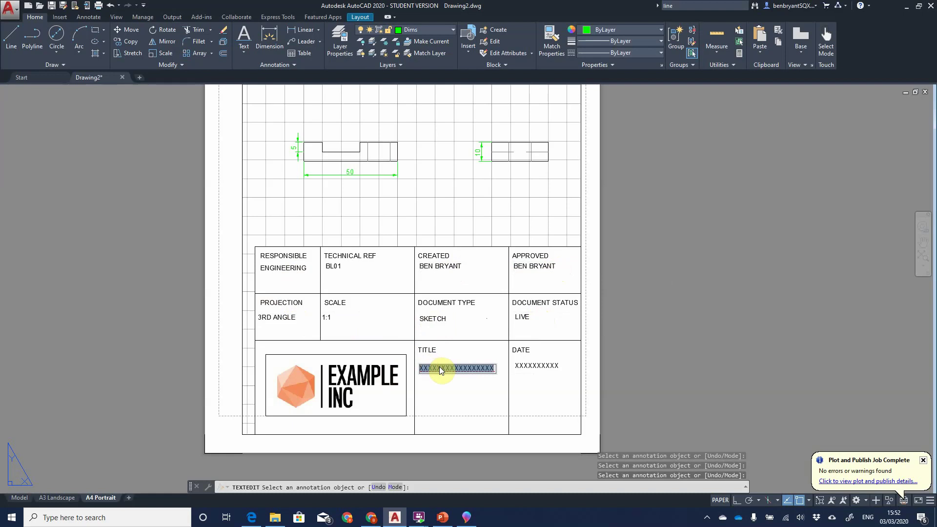
type("TEST BLOCK EXAMPLE")
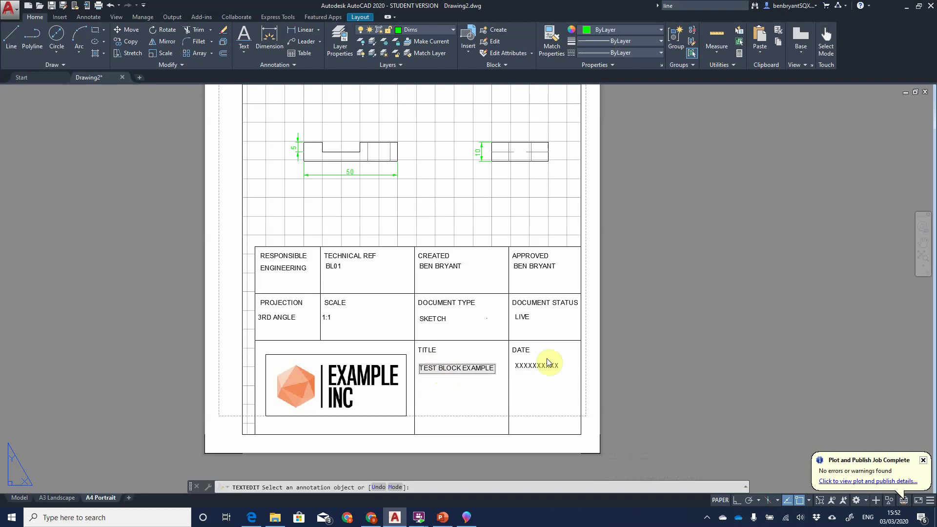
left_click(547, 363)
left_click(545, 365)
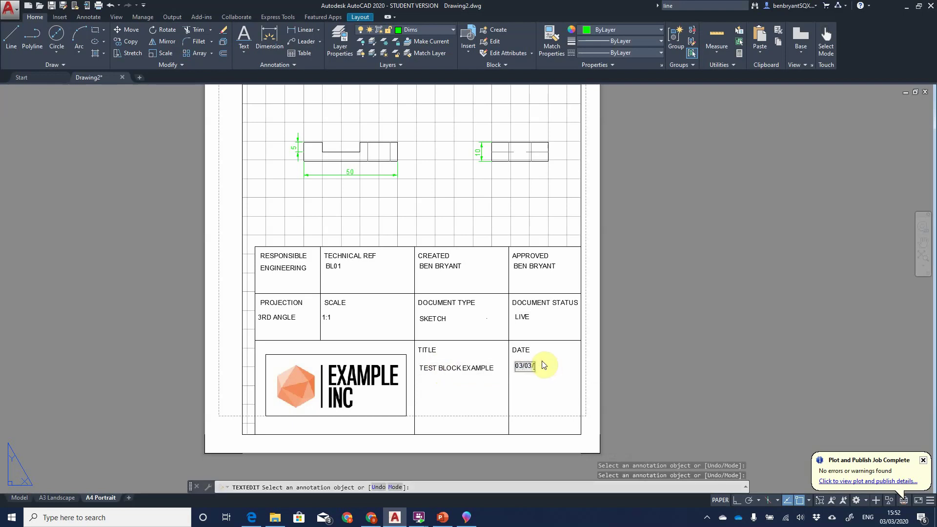
type("03/03/2020")
left_click(146, 430)
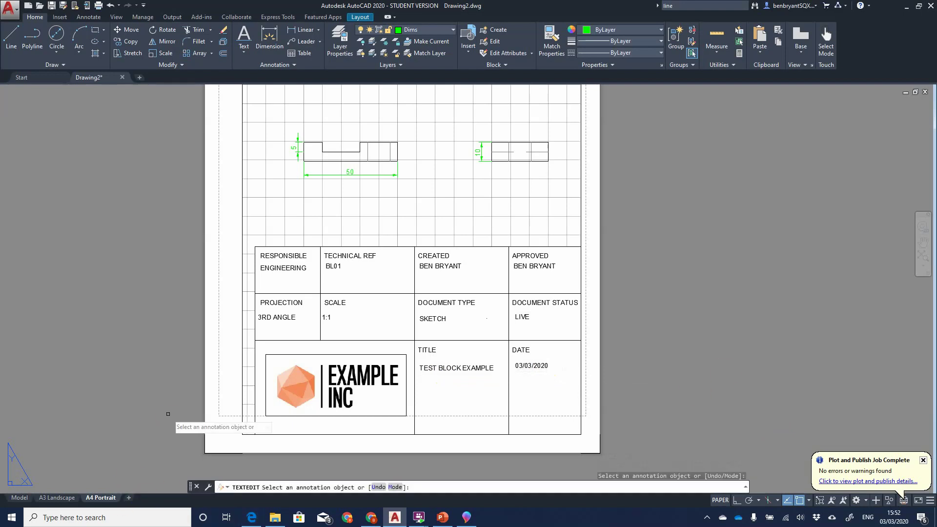
left_click(62, 497)
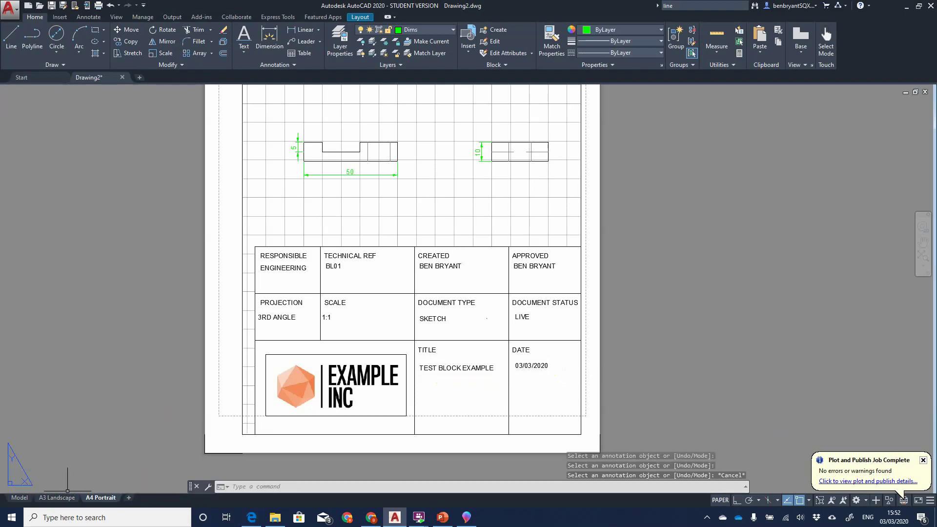
Retype the A3 title block's BL01 title as TEST EXAMPLE and its 1:1 scale as 1.5:1
scroll(454, 427, "up", 4)
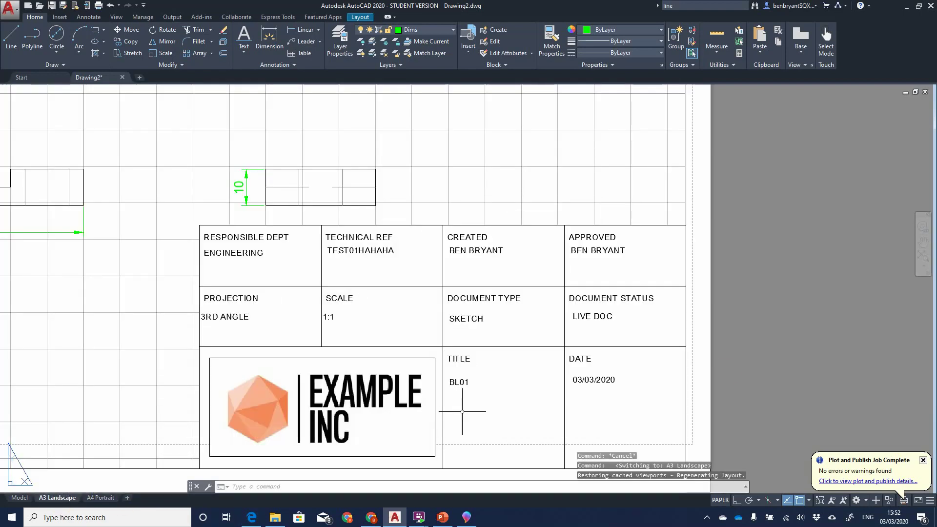
double_click(464, 385)
type("TEST EXAMPLE")
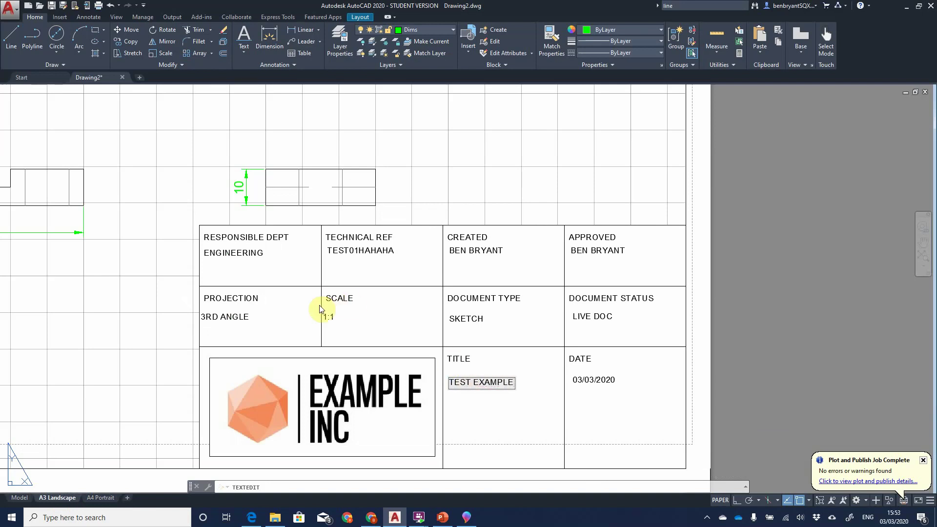
left_click(328, 317)
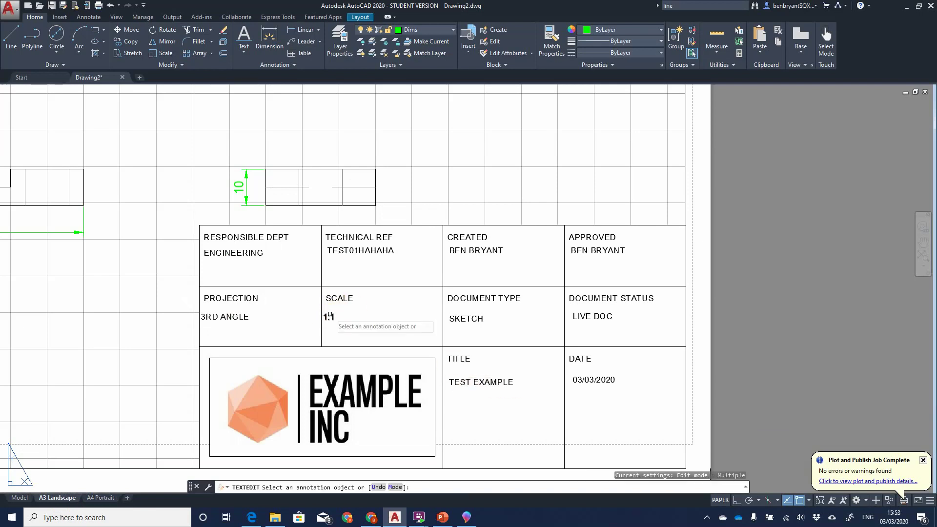
left_click(330, 317)
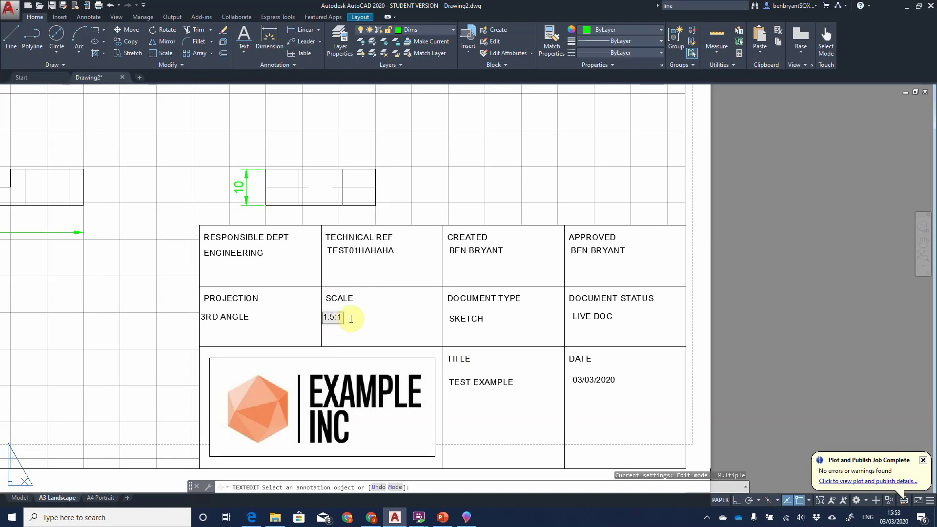
left_click(363, 328)
scroll(385, 322, "down", 2)
scroll(385, 320, "down", 2)
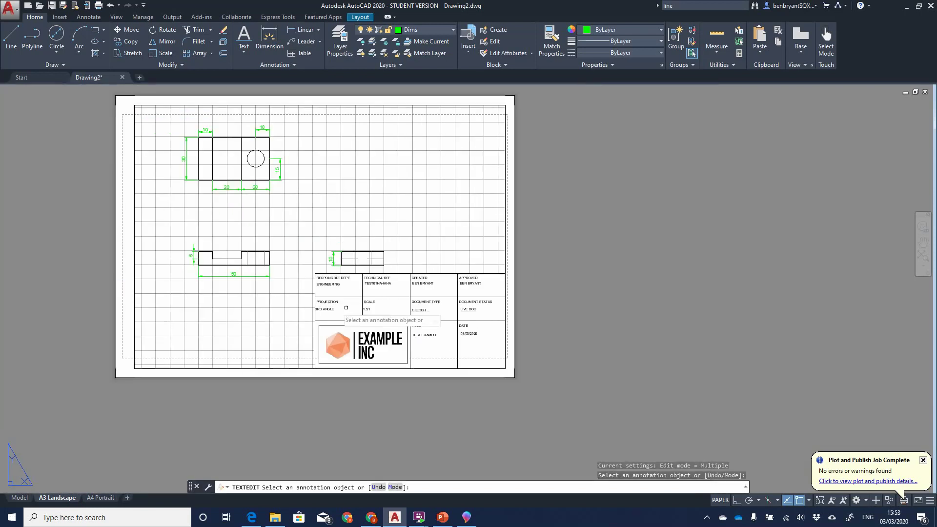
middle_click_drag(81, 226, 131, 259)
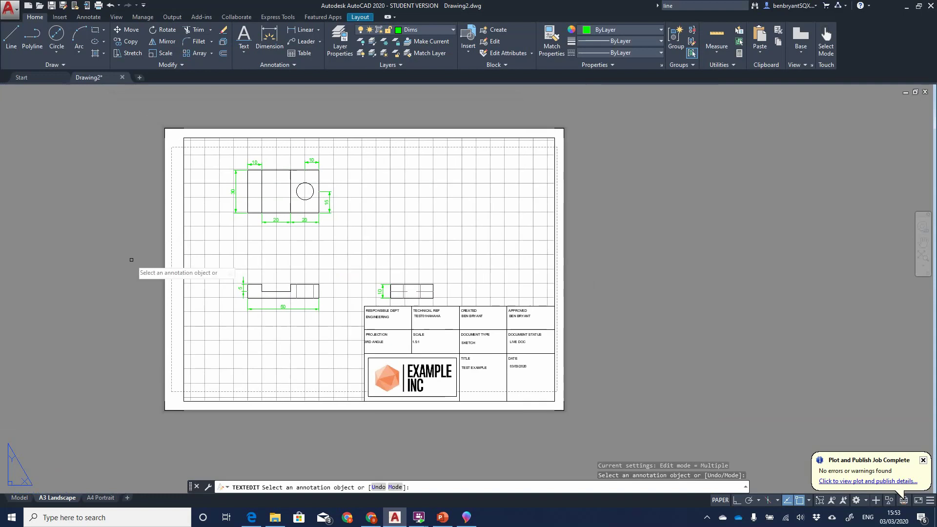
Set up a single-sheet plot of the A3 layout to Adobe PDF, windowing the whole sheet
key("Escape")
left_click(98, 6)
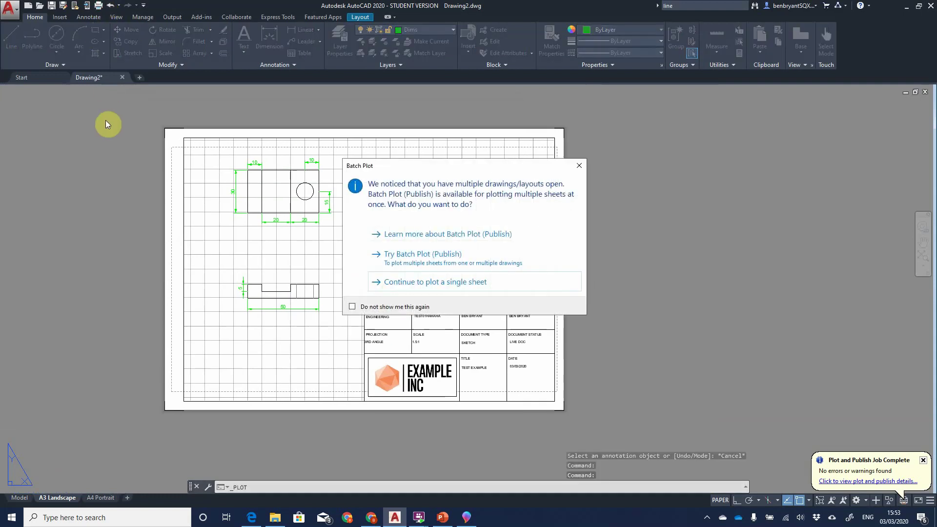
left_click(457, 286)
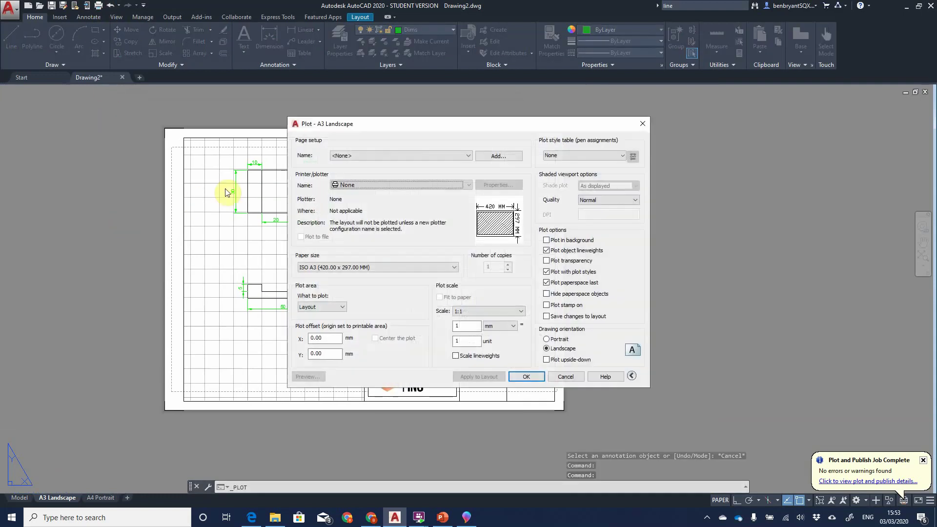
left_click(369, 186)
left_click(371, 218)
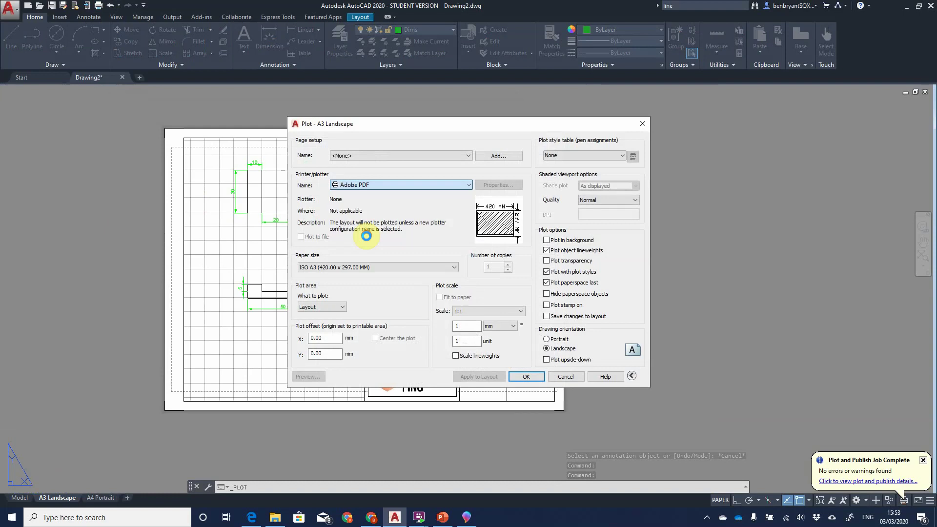
left_click(317, 307)
left_click(318, 337)
left_click(165, 129)
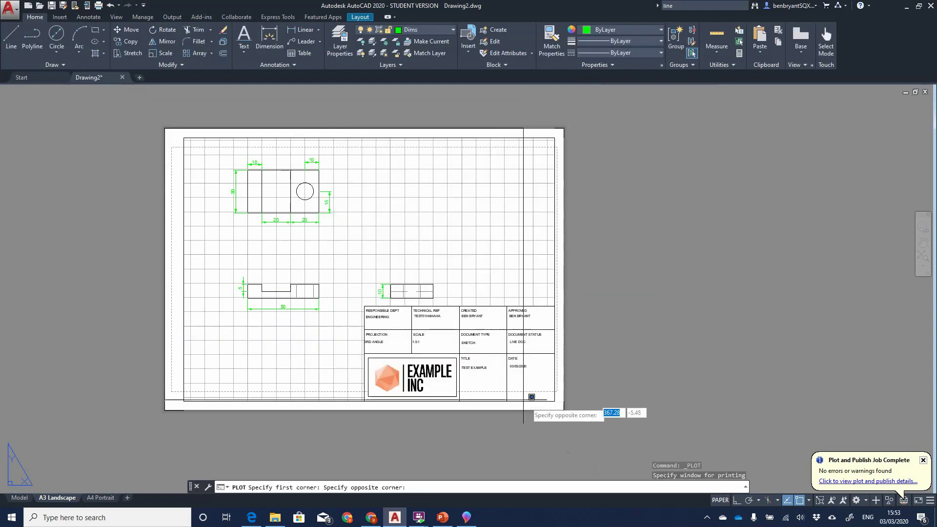
left_click(565, 413)
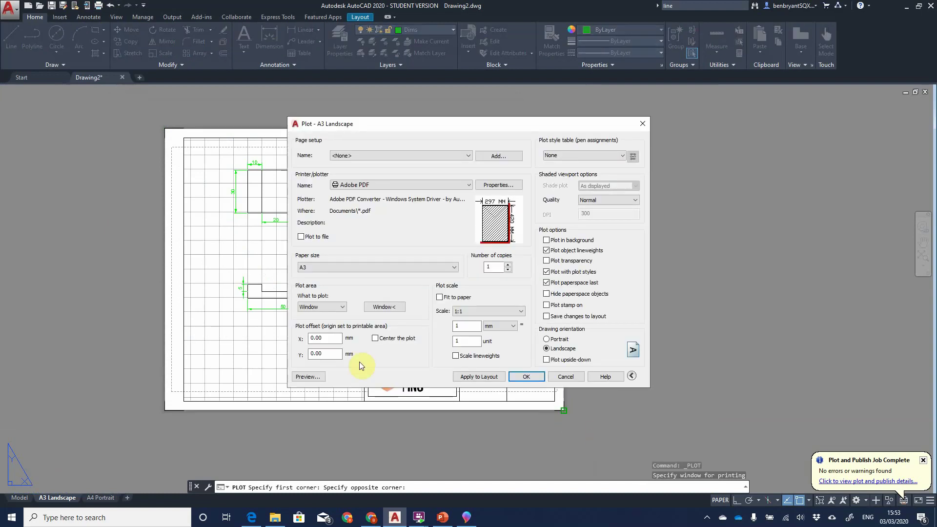
Preview the centred A3 plot, save it as Drawing2 A3 Landscape (1).pdf and close Acrobat
left_click(307, 376)
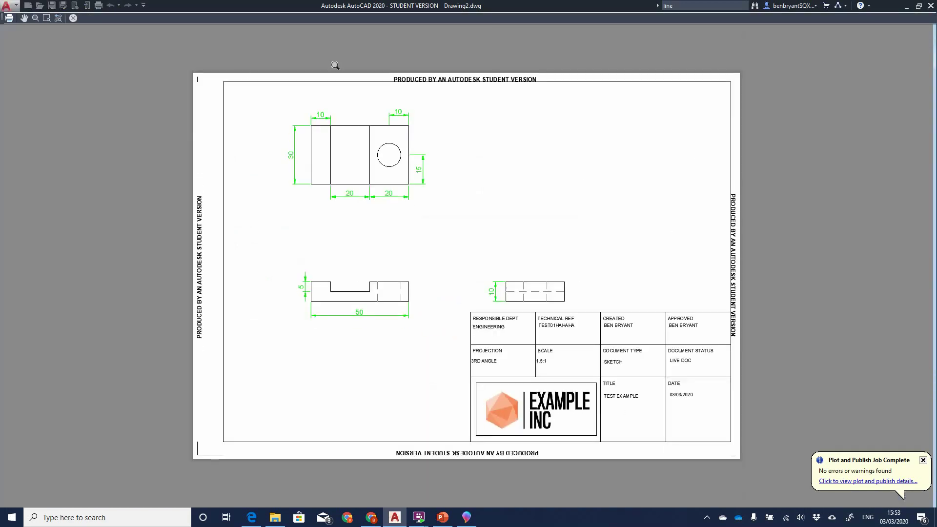
left_click(73, 19)
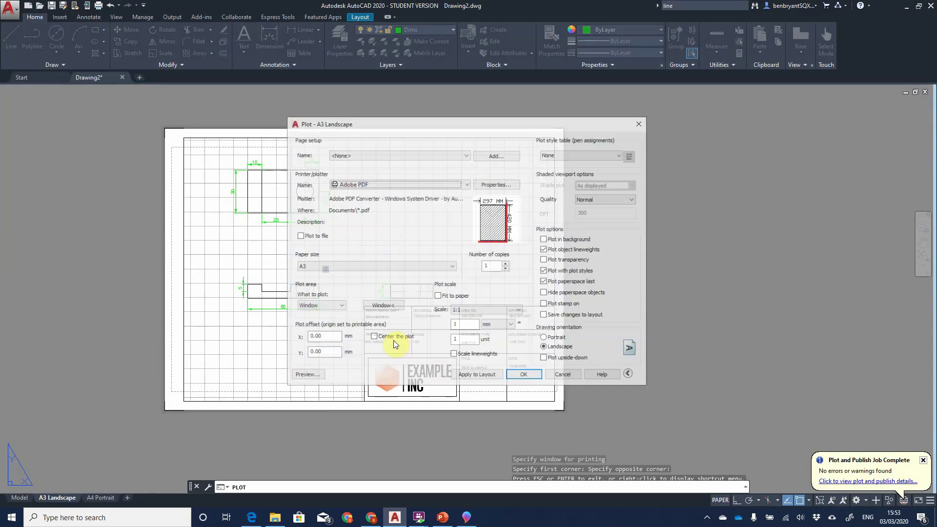
left_click(305, 376)
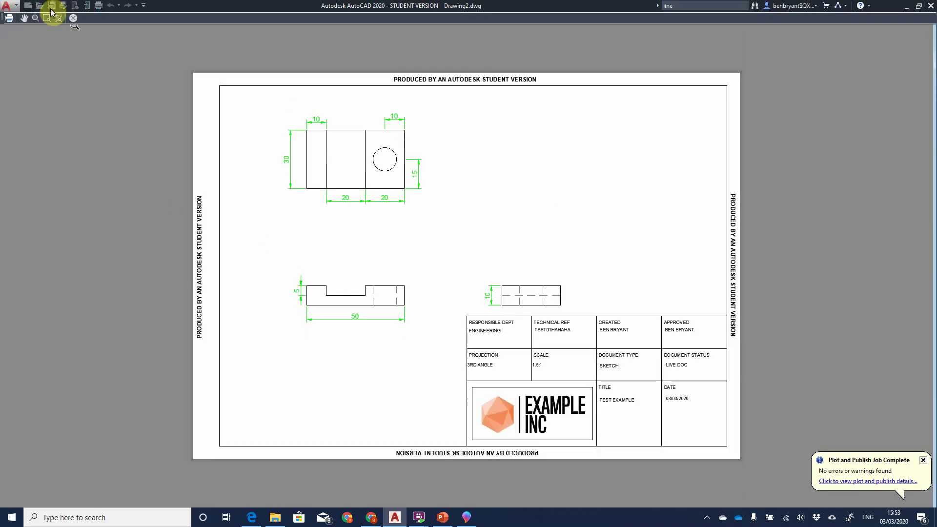
left_click(9, 19)
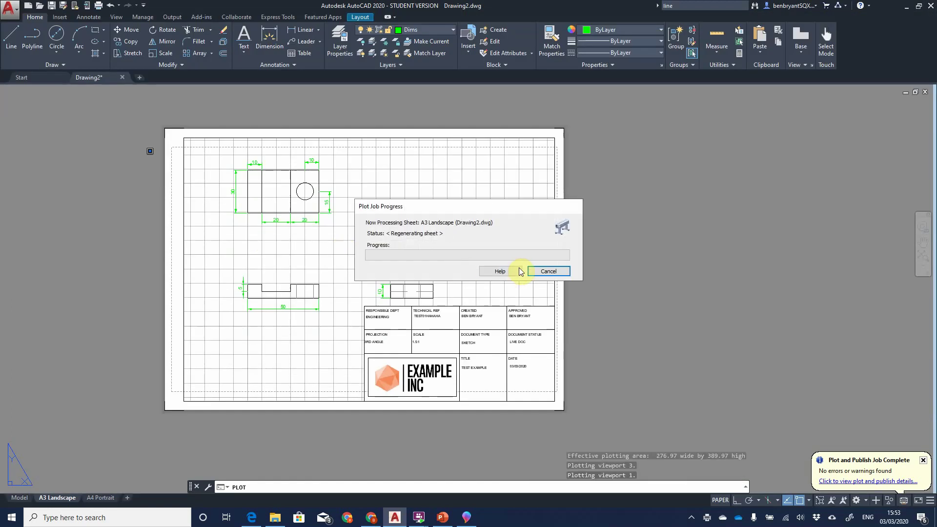
left_click(613, 365)
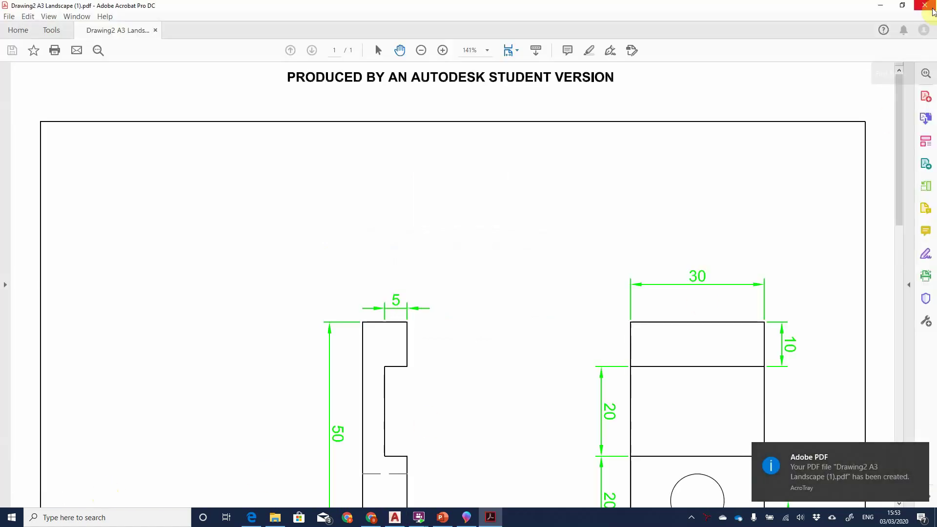
left_click(925, 6)
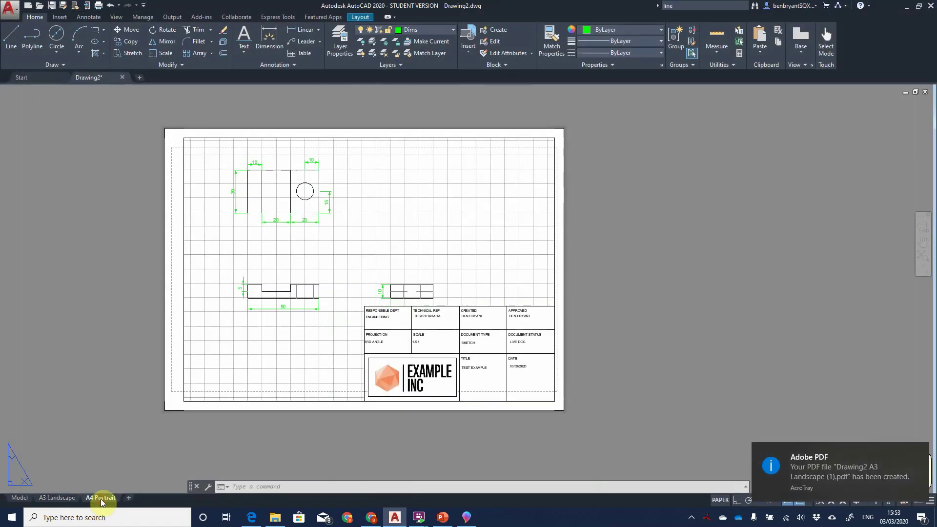
Start a single-sheet plot of the A4 Portrait layout to Adobe PDF with a Window plot area
left_click(101, 498)
left_click(99, 6)
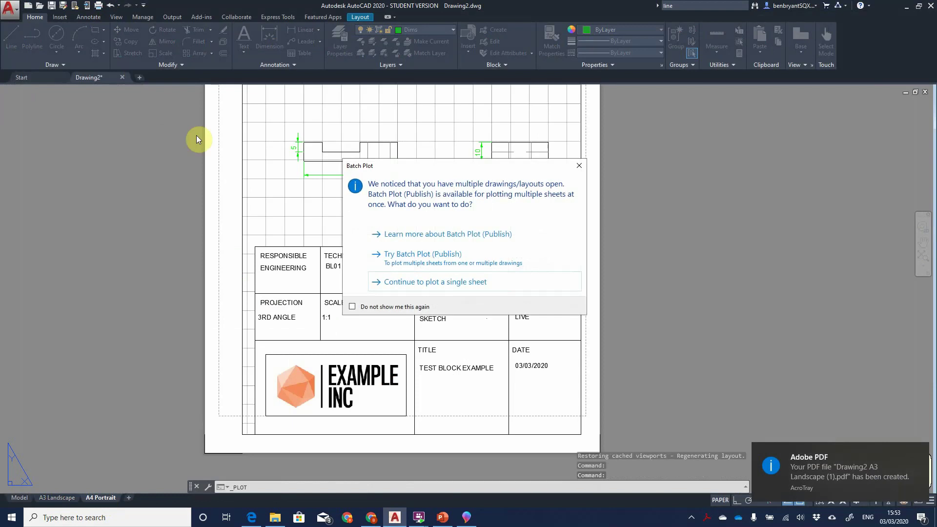
left_click(435, 288)
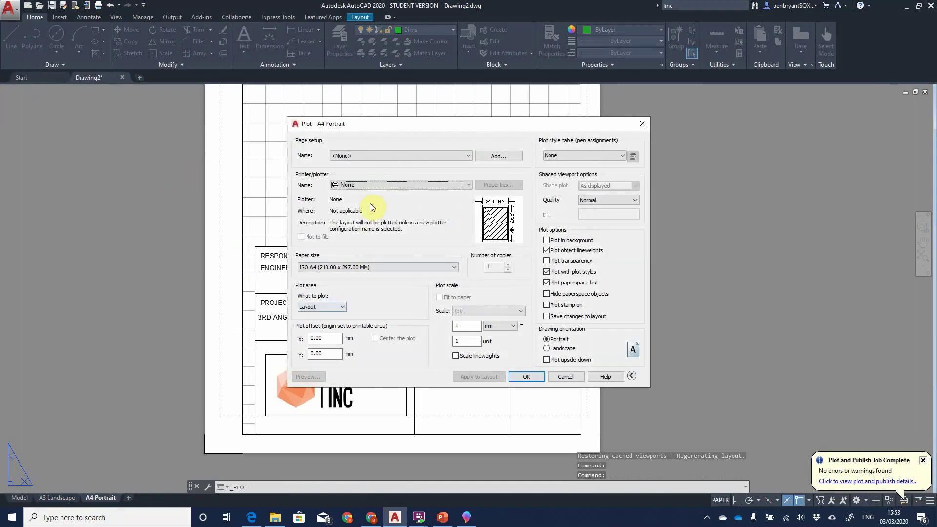
left_click(370, 189)
left_click(355, 239)
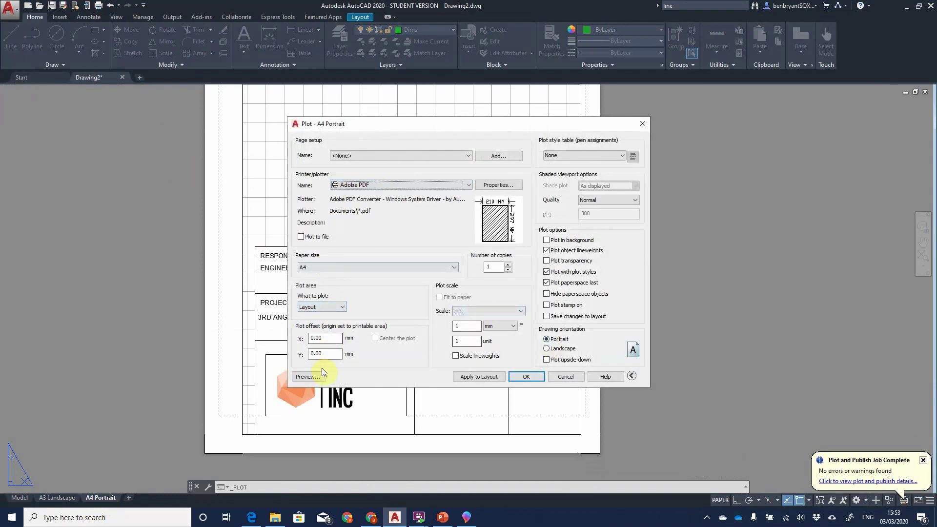
left_click(321, 306)
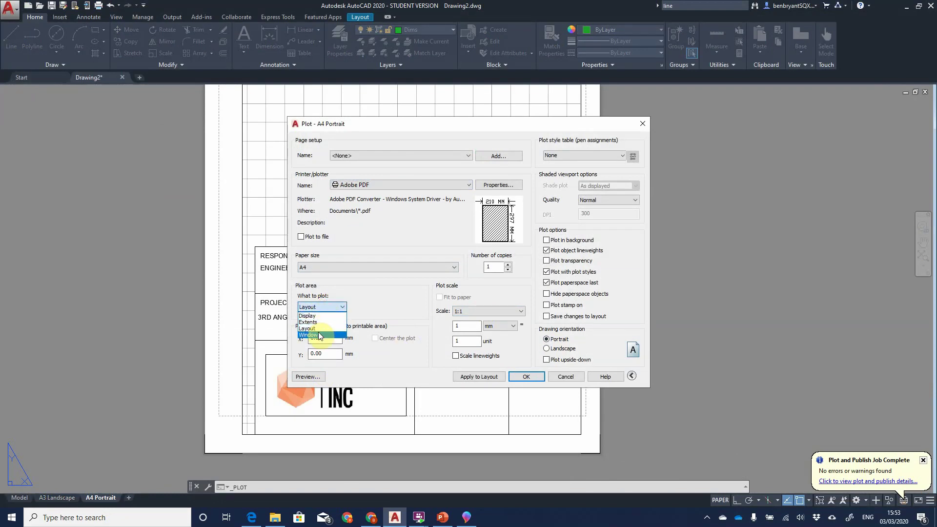
left_click(308, 335)
Window the whole A4 sheet, centre the plot on the paper, preview it and plot
left_click(599, 453)
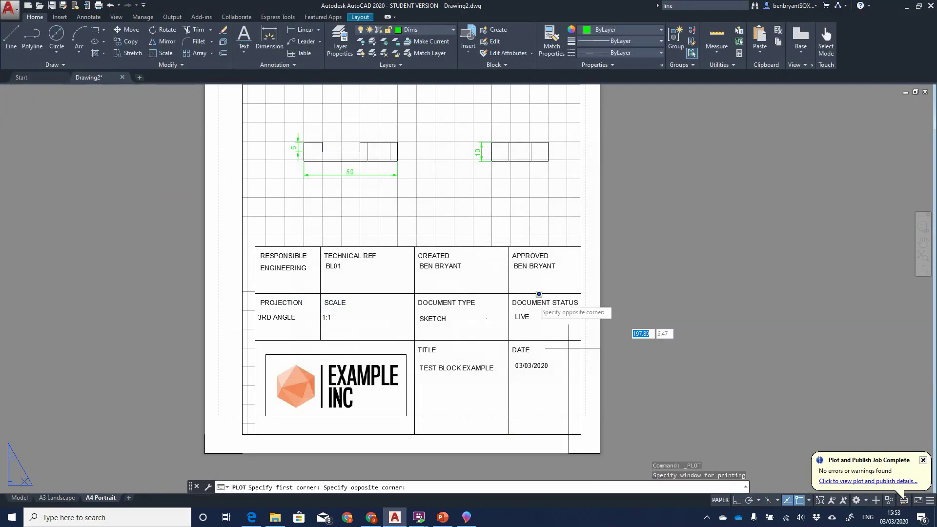
scroll(439, 352, "down", 3)
scroll(397, 378, "up", 3)
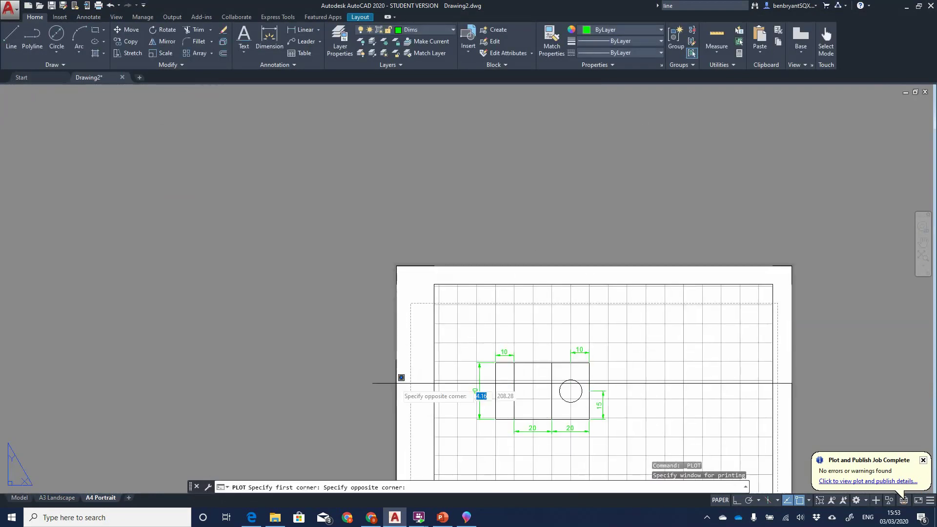
left_click(397, 269)
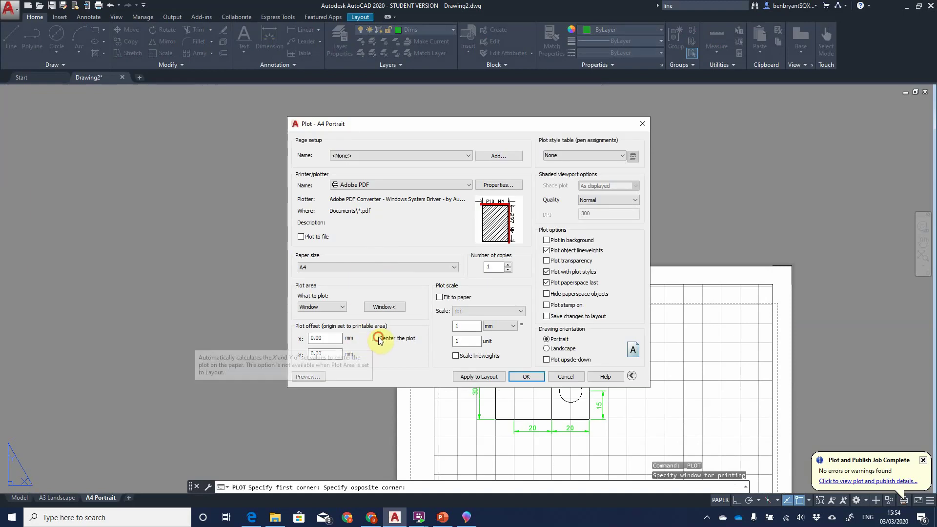
left_click(376, 338)
left_click(314, 377)
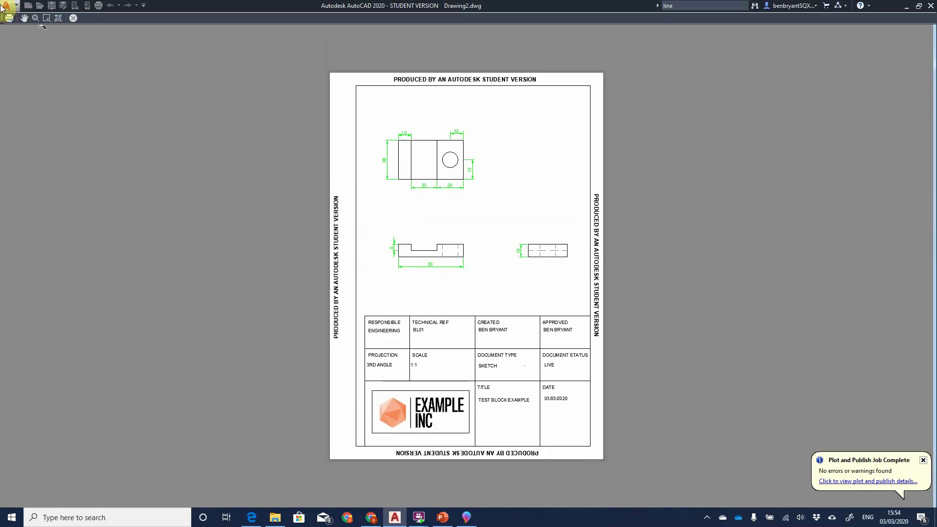
left_click(8, 19)
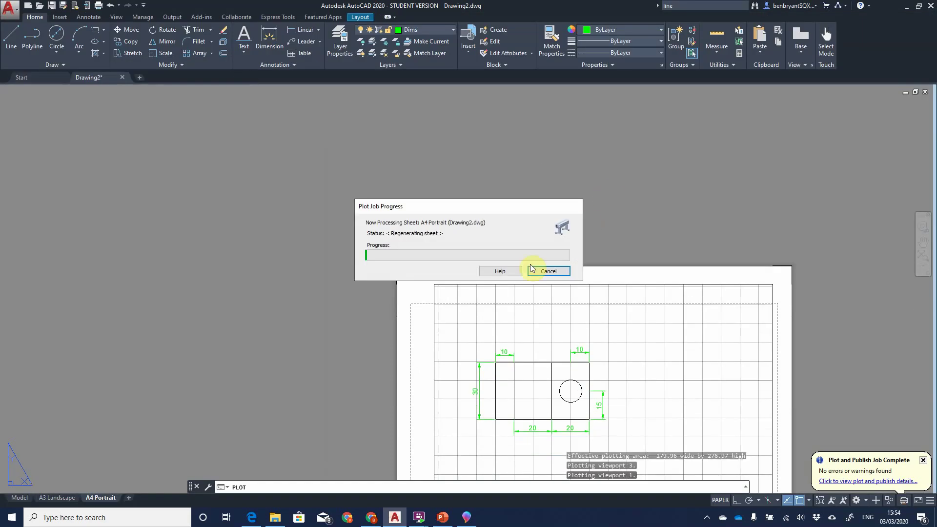
Save the PDF as Drawing2 A4 Portrait (2) rather than replacing the existing file
left_click(604, 365)
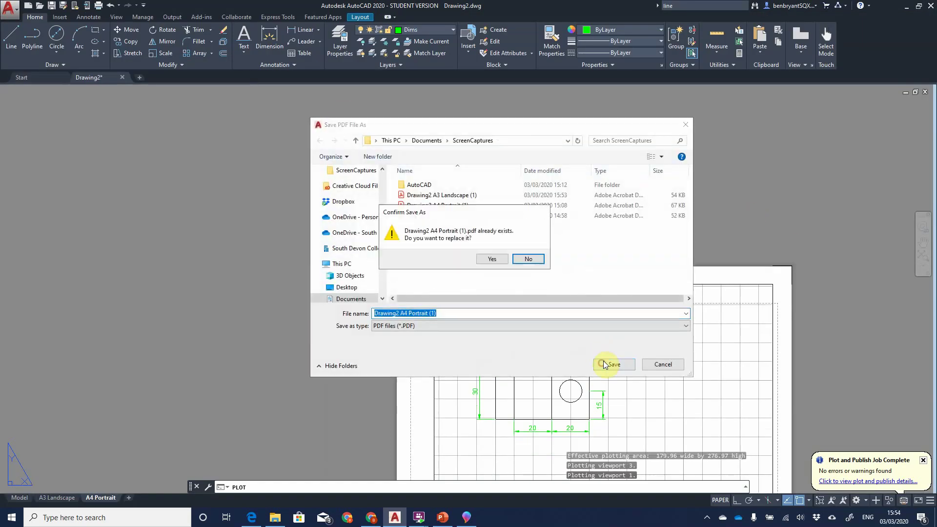
left_click(517, 259)
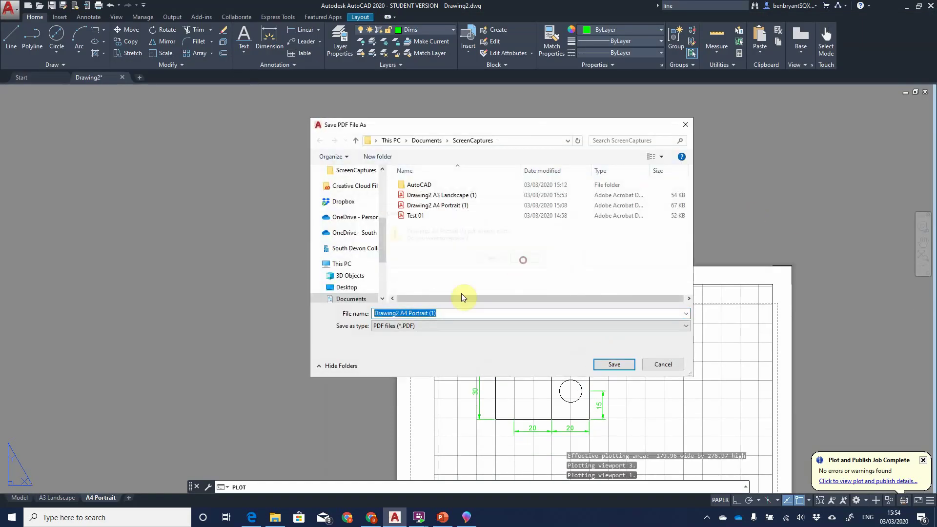
left_click(436, 313)
key("BackSpace")
type("2")
left_click(616, 365)
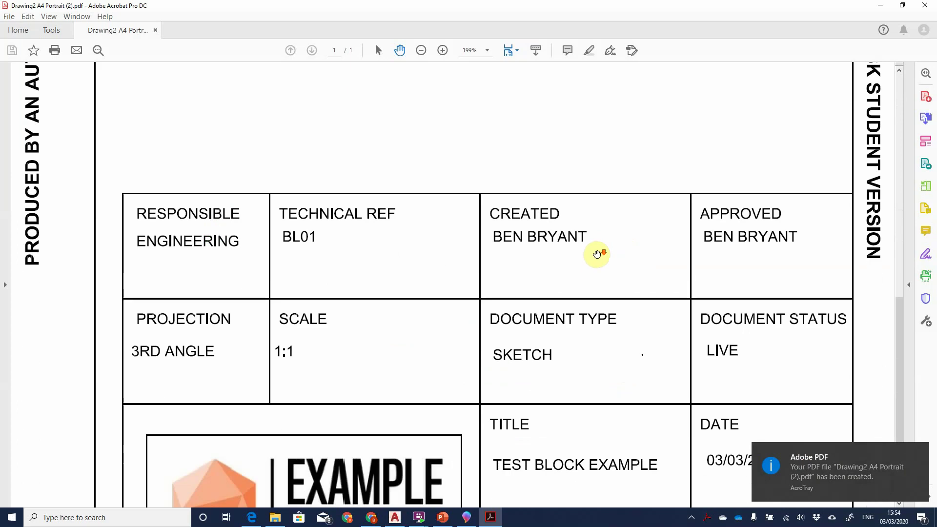
Close the A4 PDF and return to model space with the plan, front and side views centred
left_click(924, 5)
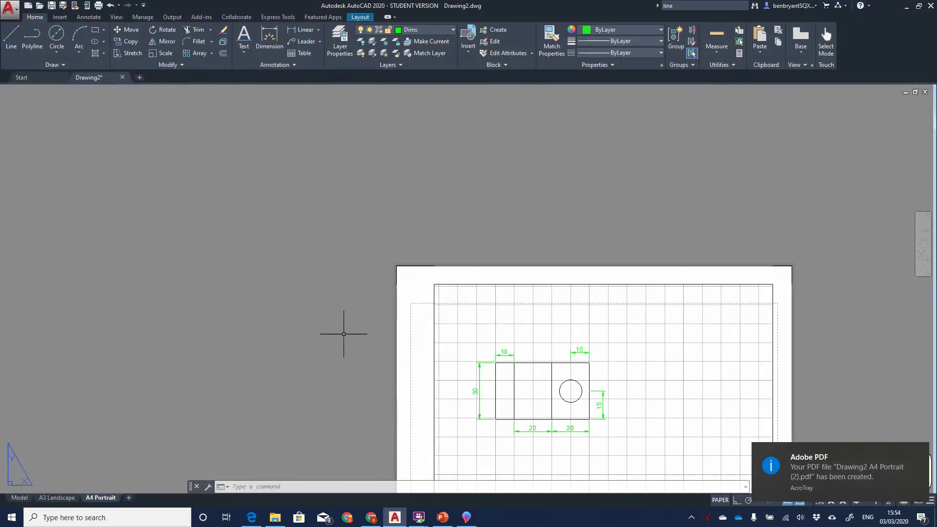
middle_click_drag(496, 246, 245, 123)
scroll(435, 201, "down", 3)
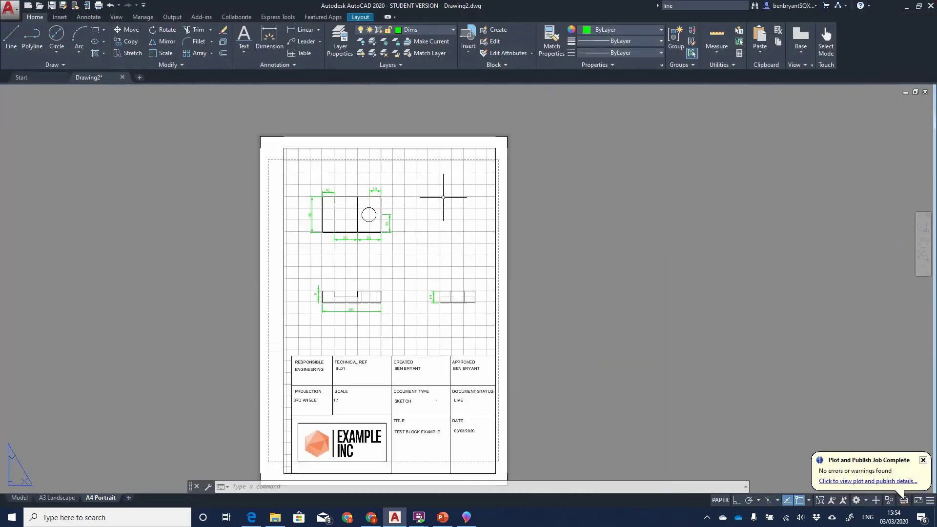
middle_click_drag(544, 268, 555, 252)
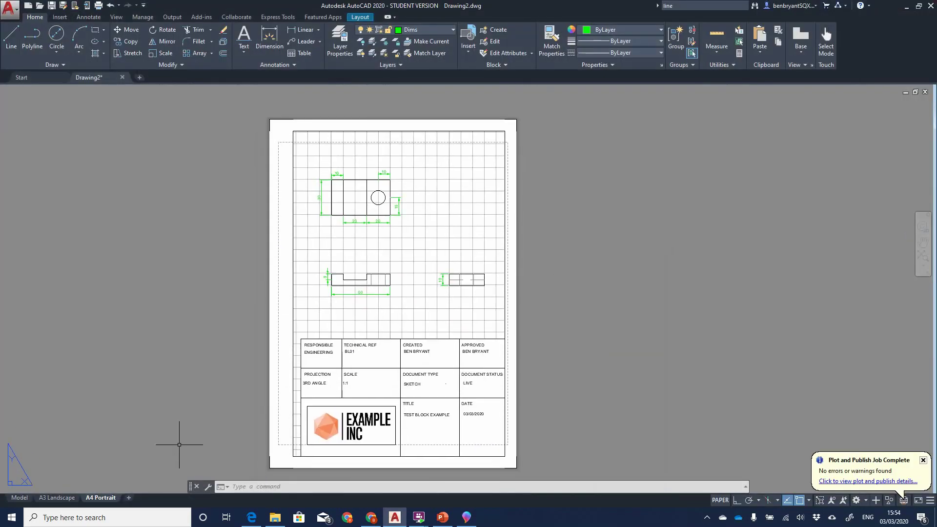
left_click(19, 497)
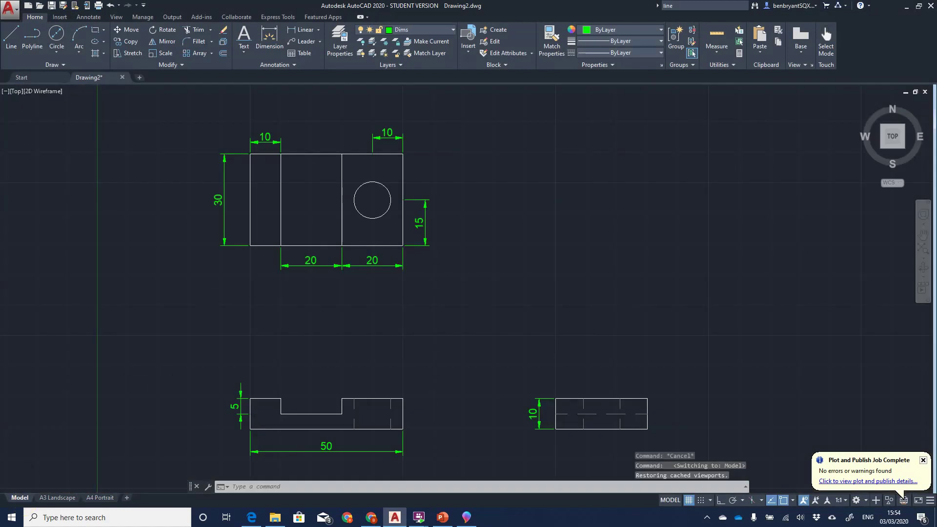
middle_click_drag(490, 275, 479, 231)
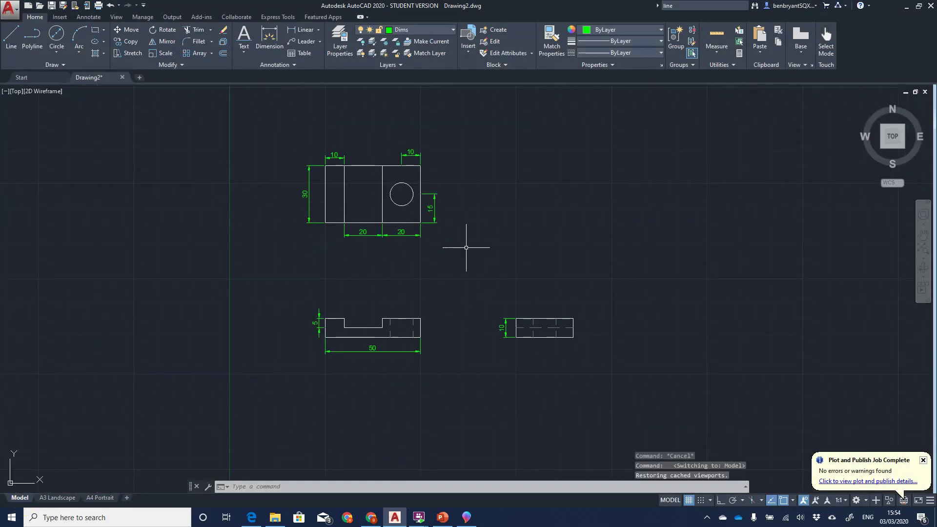